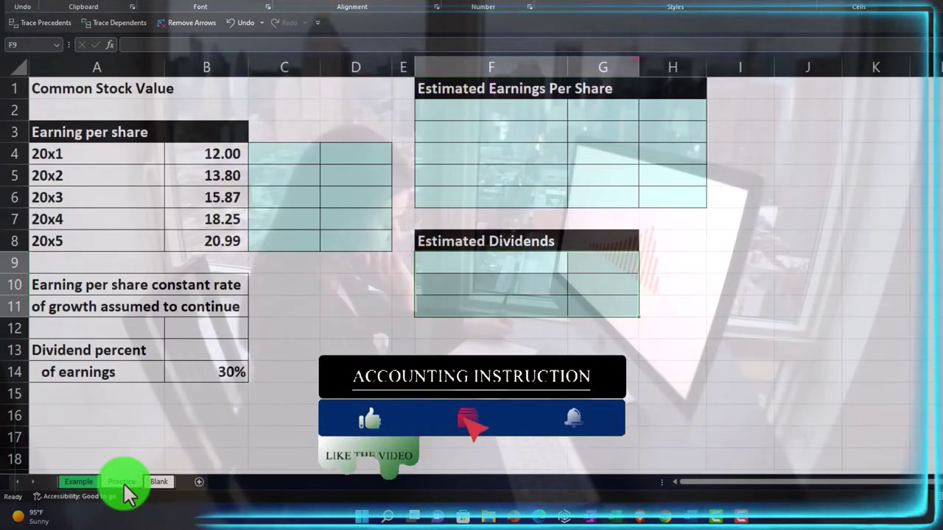
- Switch from the Practice sheet to the Blank sheet with the 20x1–20x5 EPS data
left_click(311, 393)
scroll(313, 395, "up", 1)
scroll(313, 395, "up", 1)
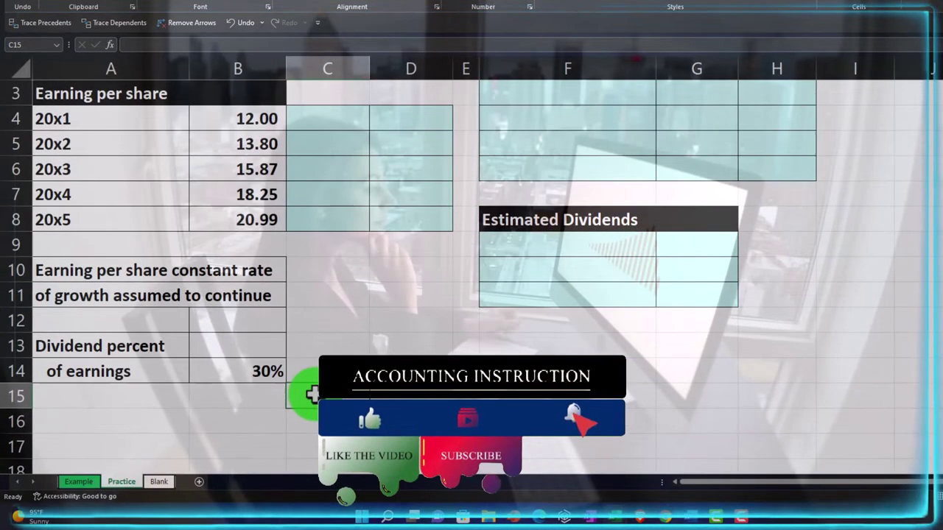
scroll(313, 395, "up", 1)
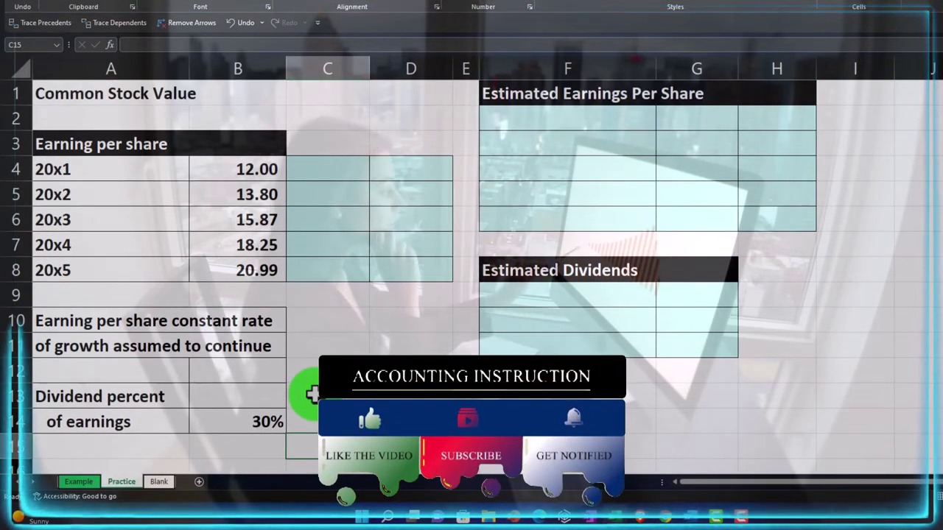
left_click(172, 482)
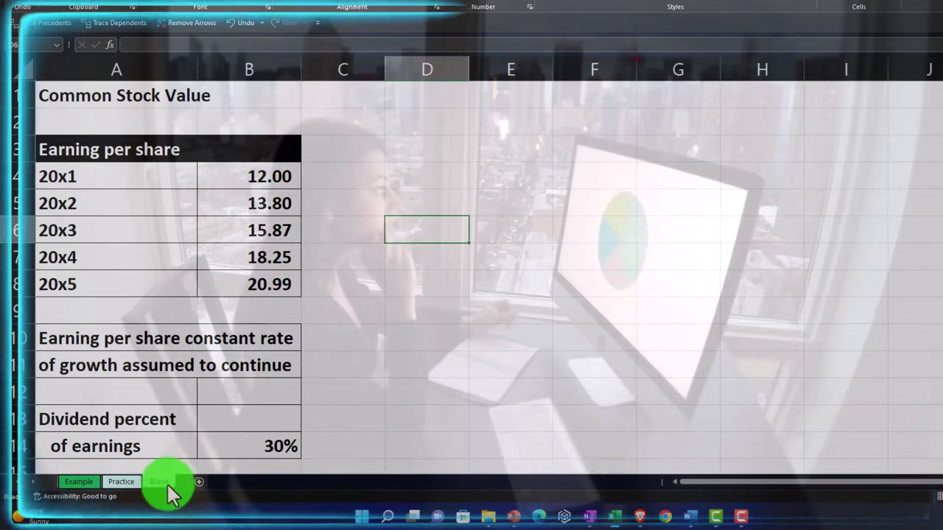
left_click(21, 72)
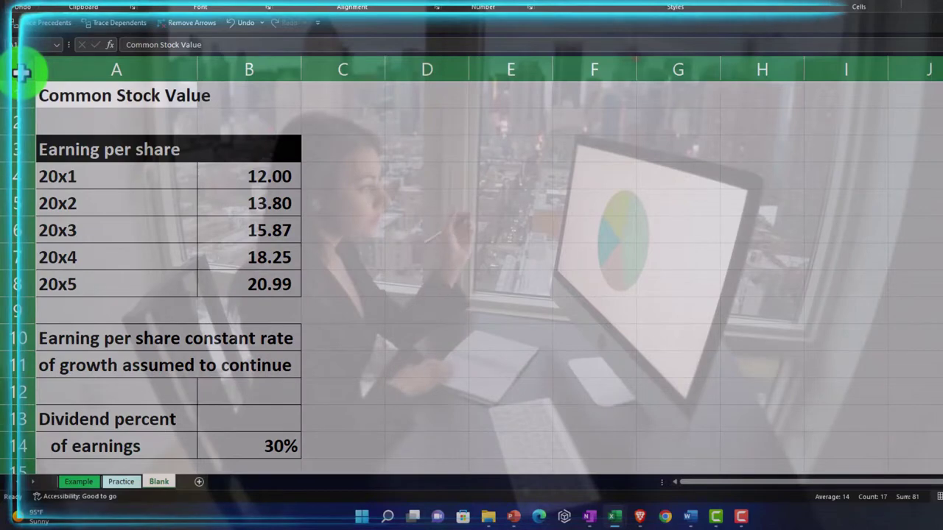
right_click(463, 188)
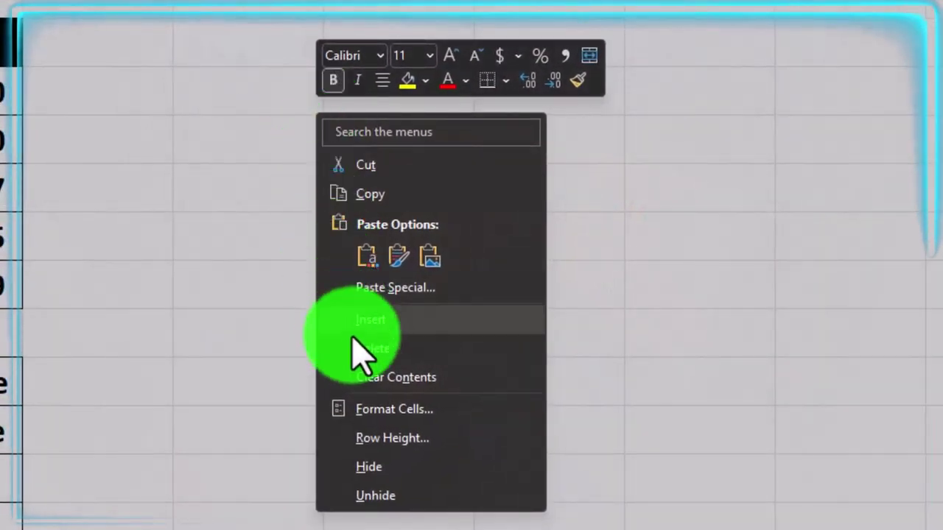
left_click(378, 410)
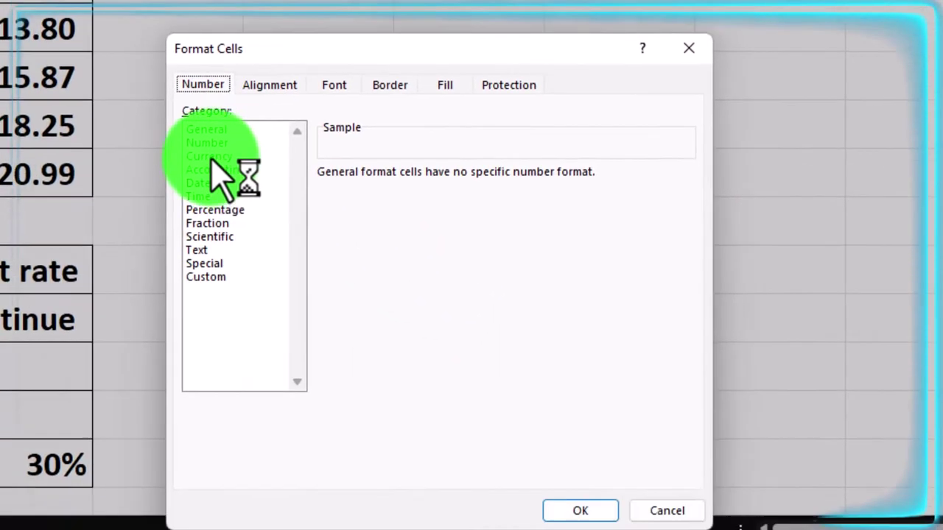
left_click(139, 269)
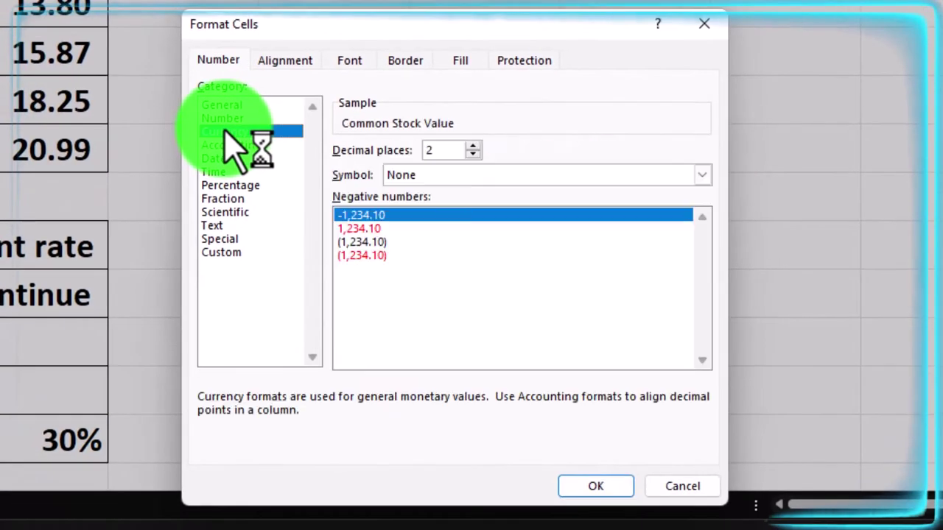
left_click(360, 256)
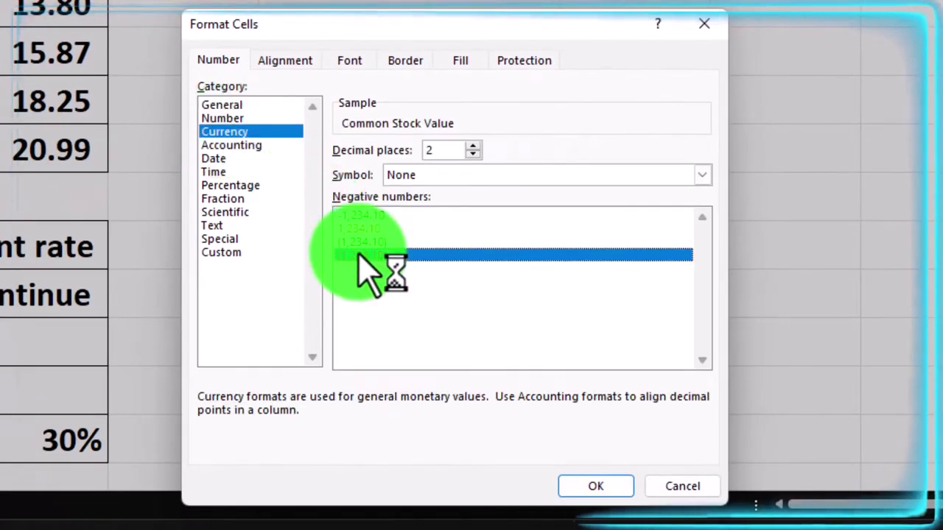
left_click(445, 177)
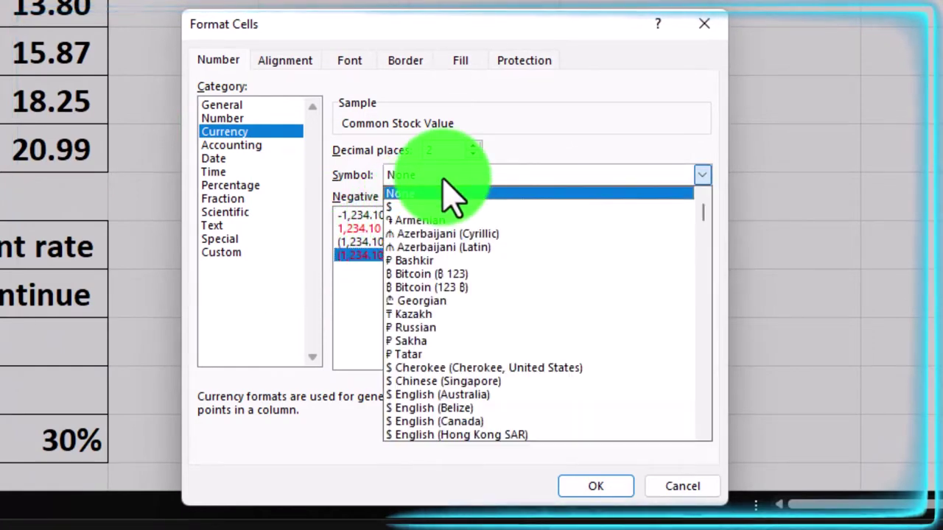
left_click(440, 193)
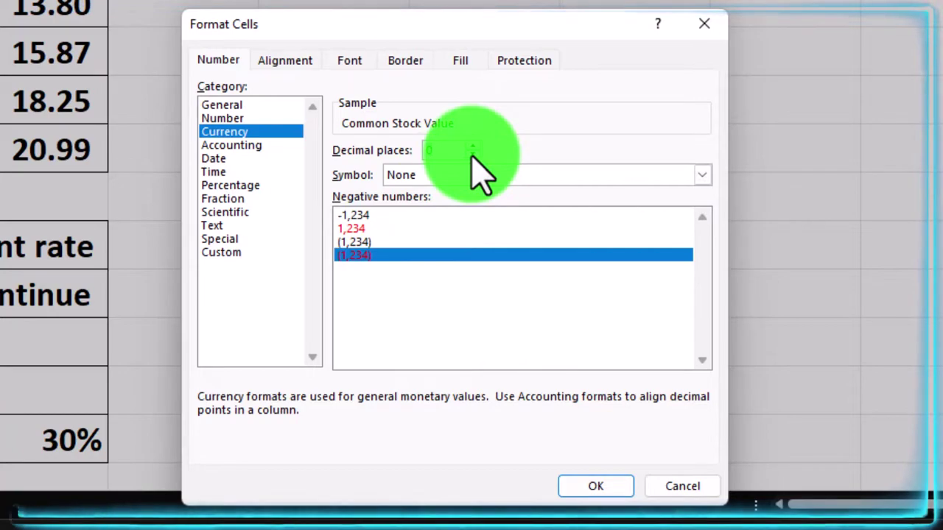
left_click(703, 28)
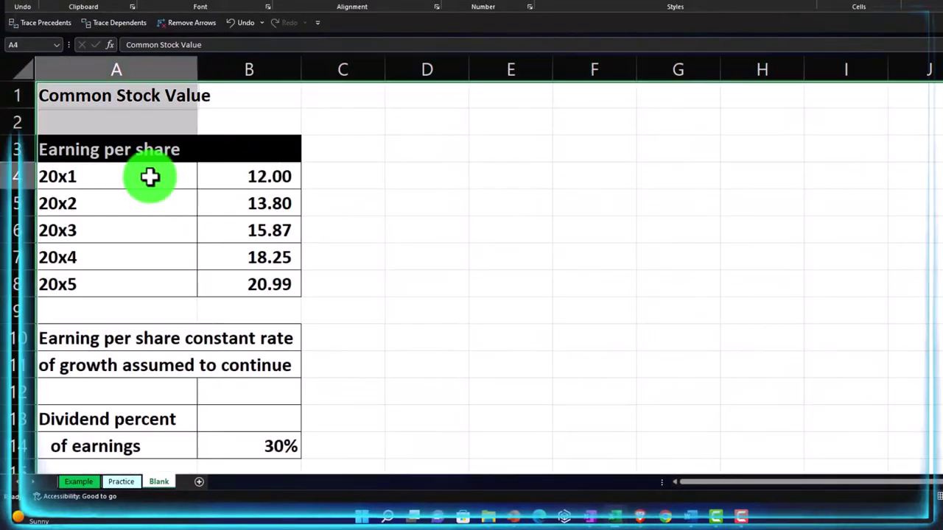
left_click(150, 177)
key("Right")
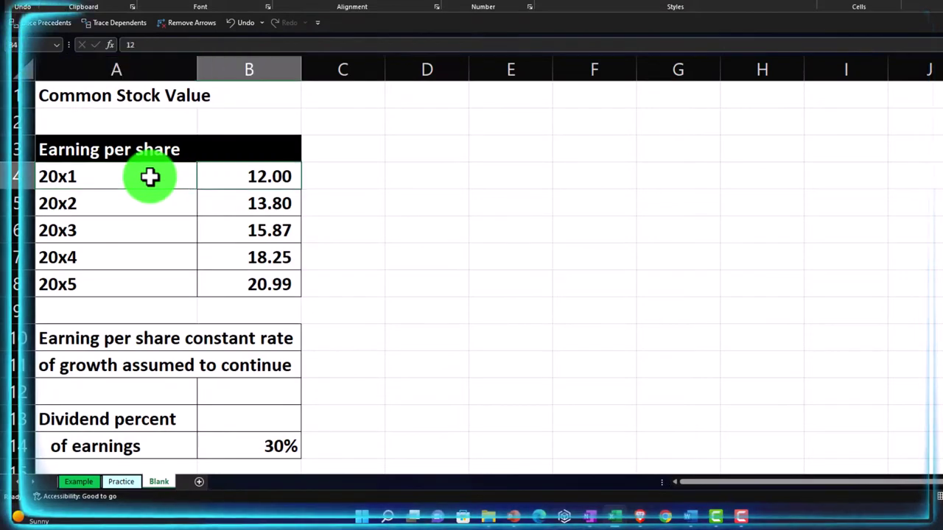
key("Down")
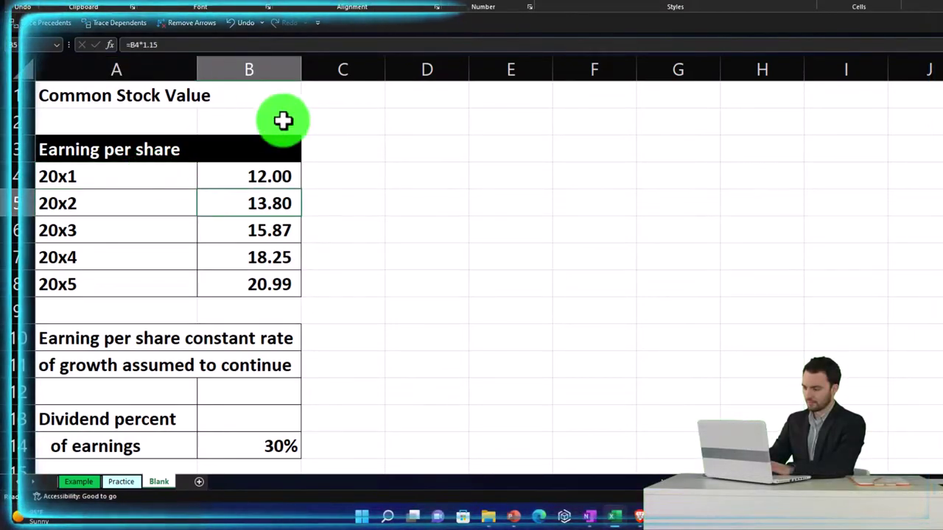
scroll(486, 239, "down", 1)
scroll(485, 238, "down", 1)
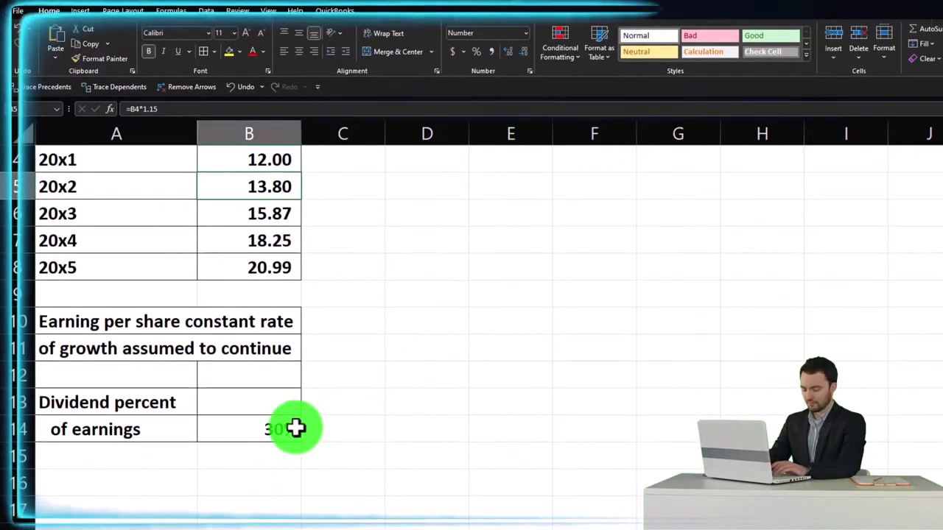
left_click(270, 429)
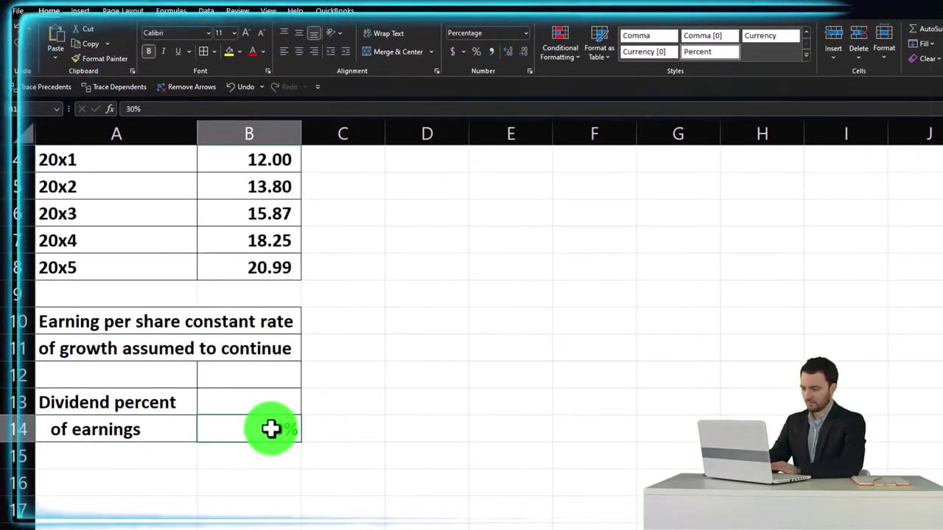
scroll(270, 429, "up", 1)
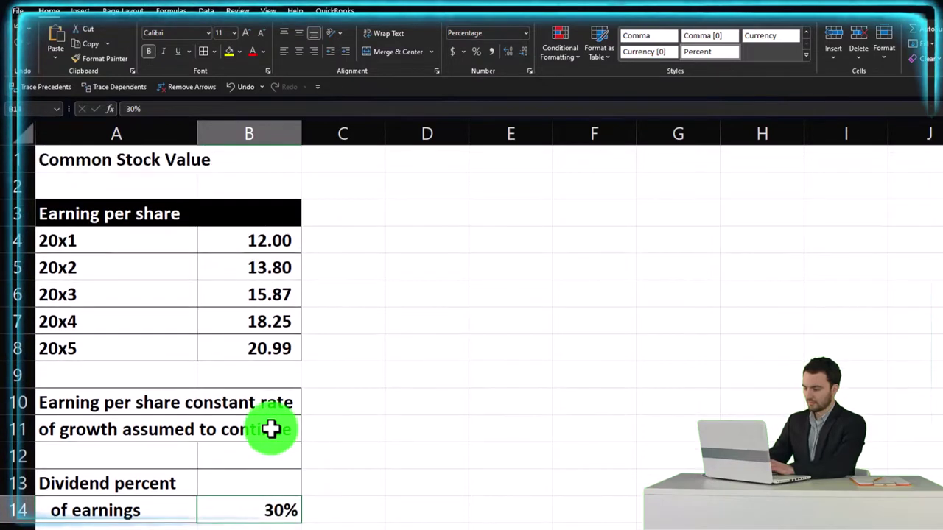
left_click(130, 243)
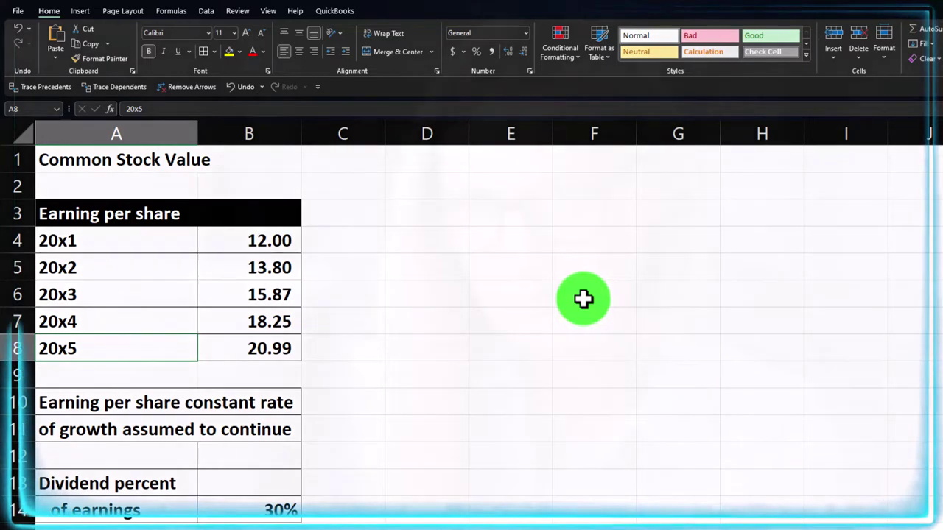
key("Down")
key("Down")
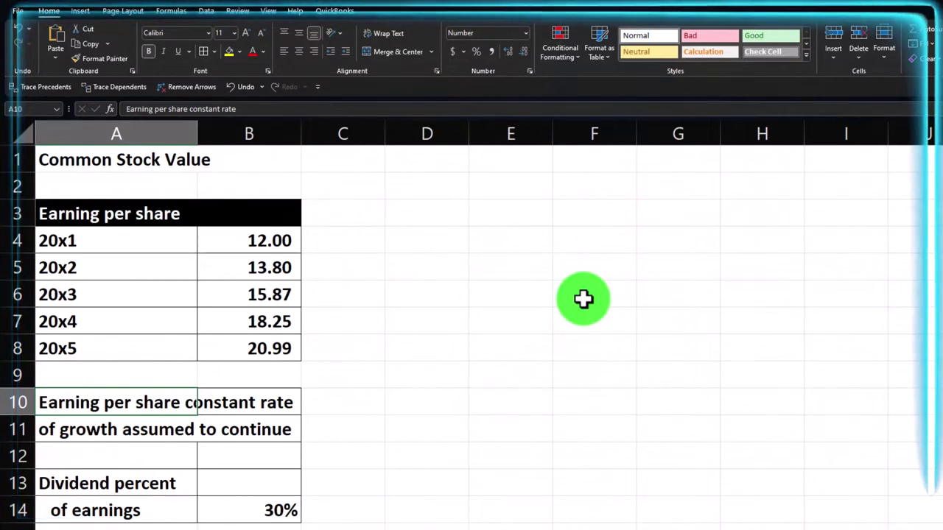
scroll(572, 351, "down", 1)
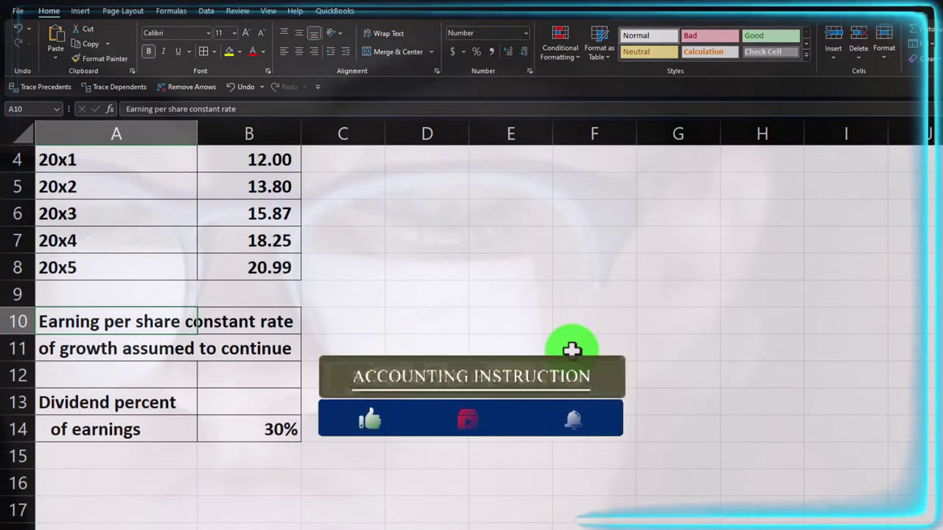
left_click(252, 423)
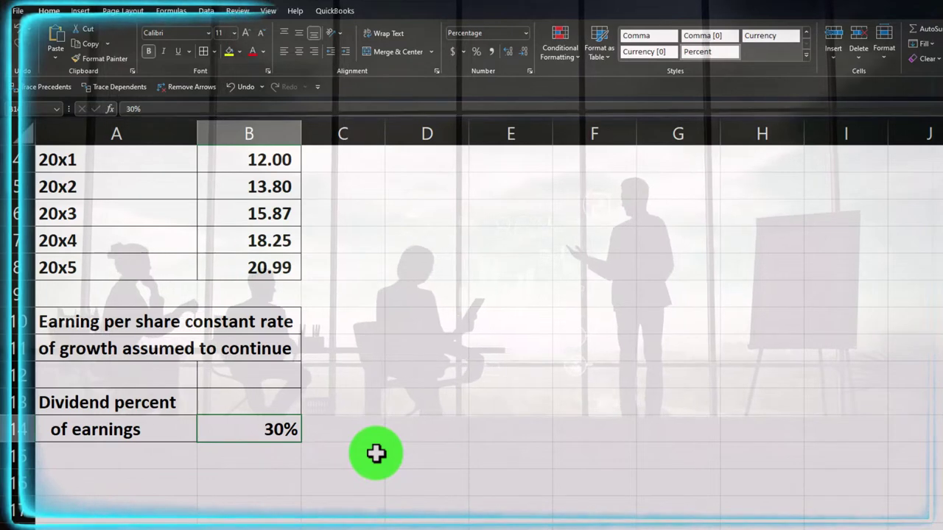
scroll(375, 453, "up", 1)
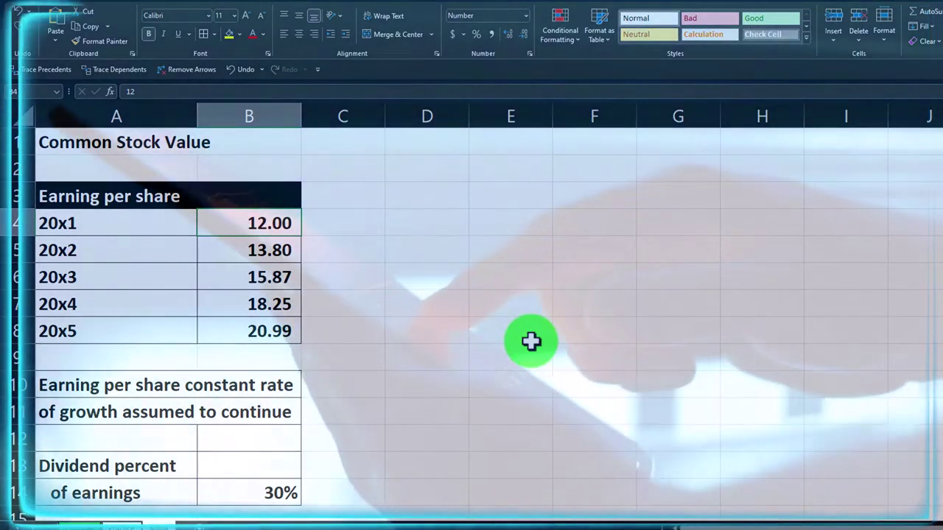
key("Down")
key("Right")
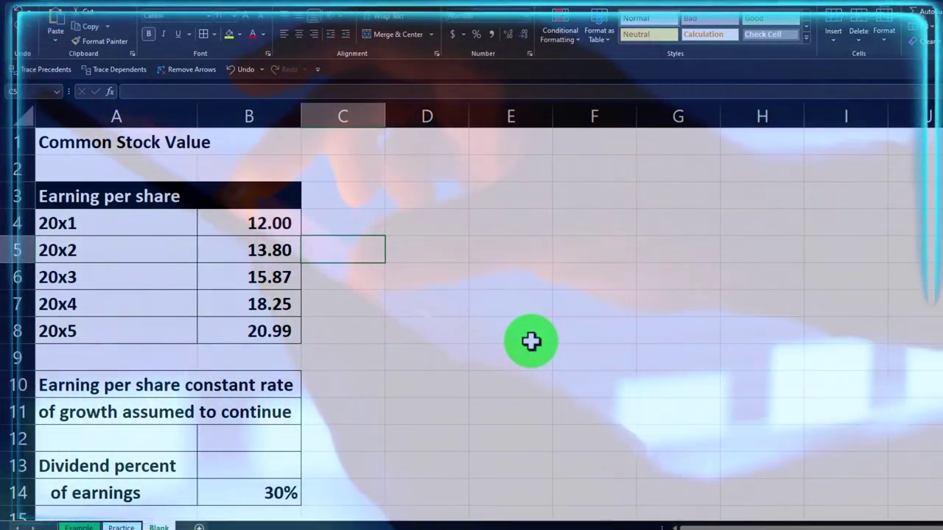
- Compute the 20x2 EPS increase in C5 (20x2 minus 20x1), shown to two decimals as 1.80
type("=")
key("Left")
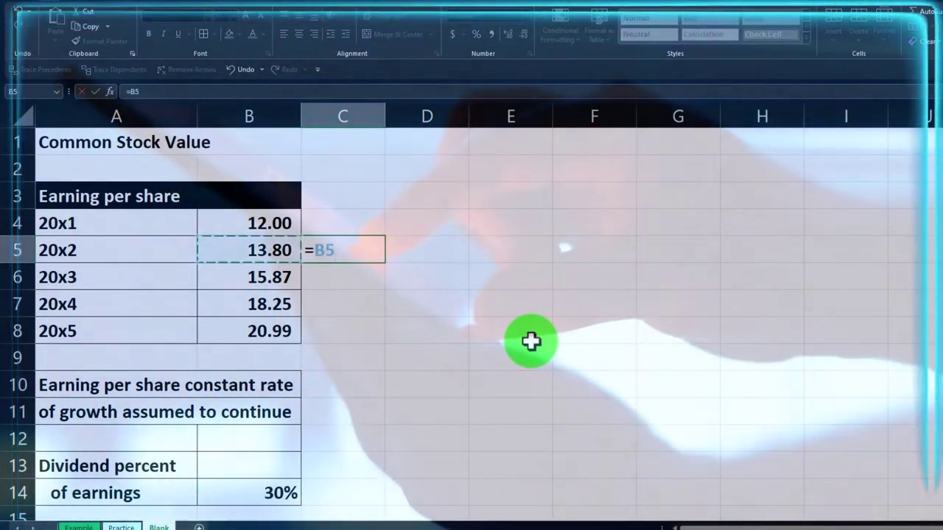
type("-")
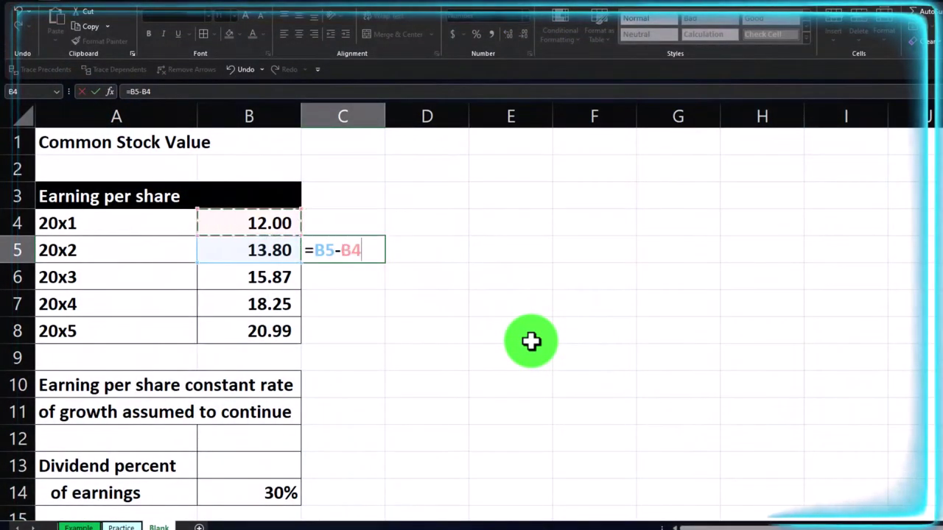
key("Return")
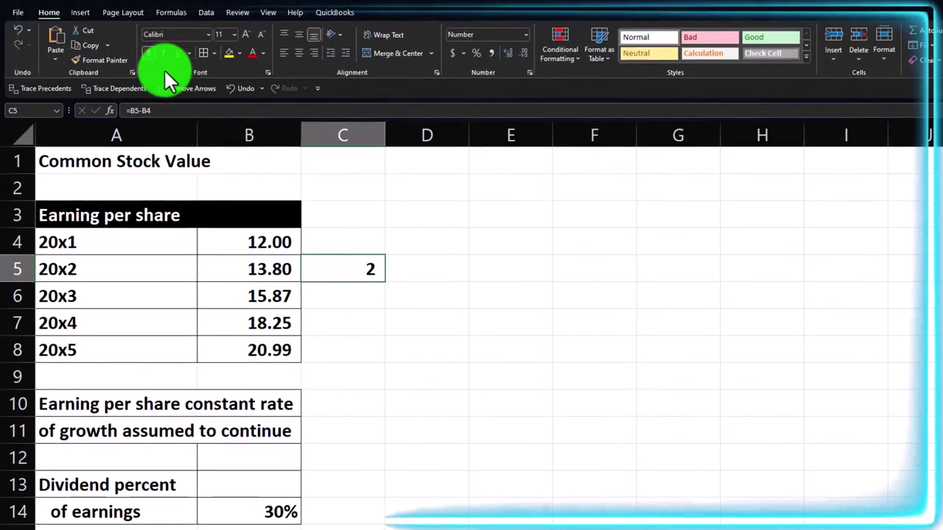
left_click(507, 53)
left_click(507, 54)
- Compute the 20x3 EPS increase in C6, shown to two decimals as 2.07
key("Down")
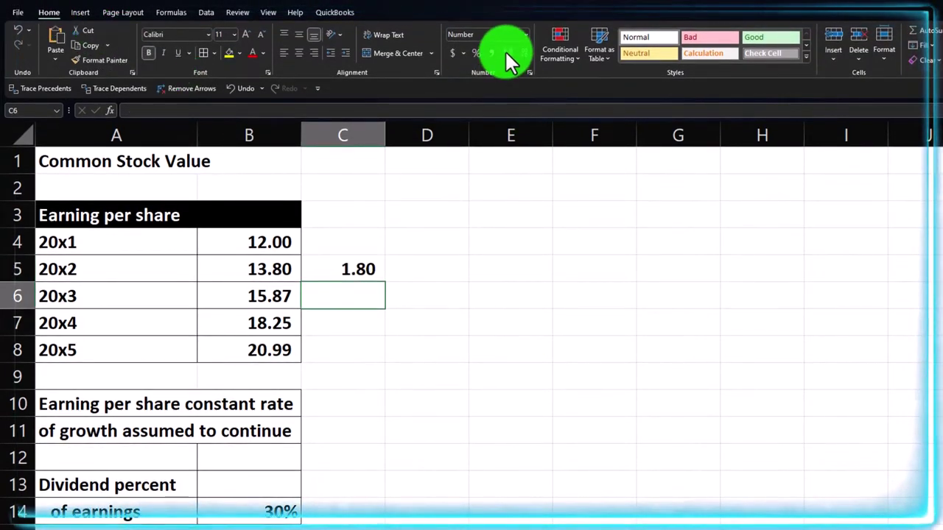
type("=")
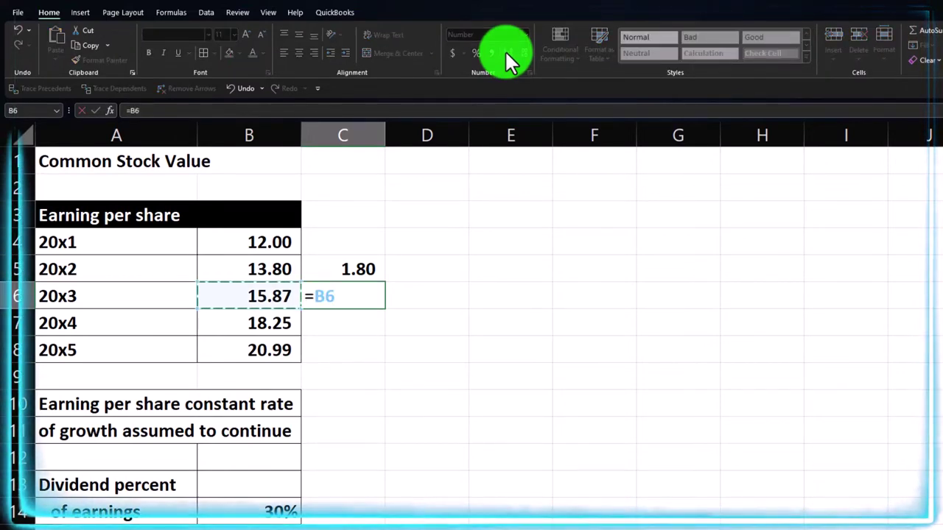
key("Up")
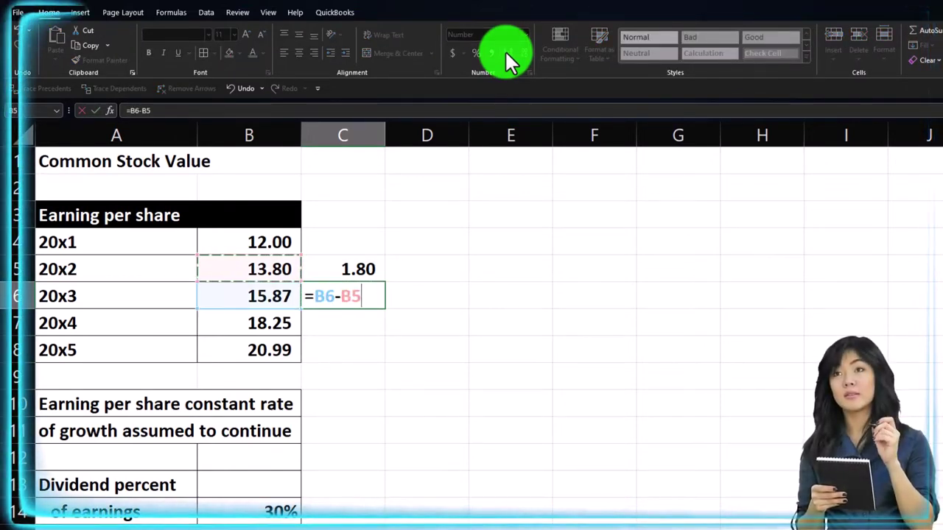
key("Return")
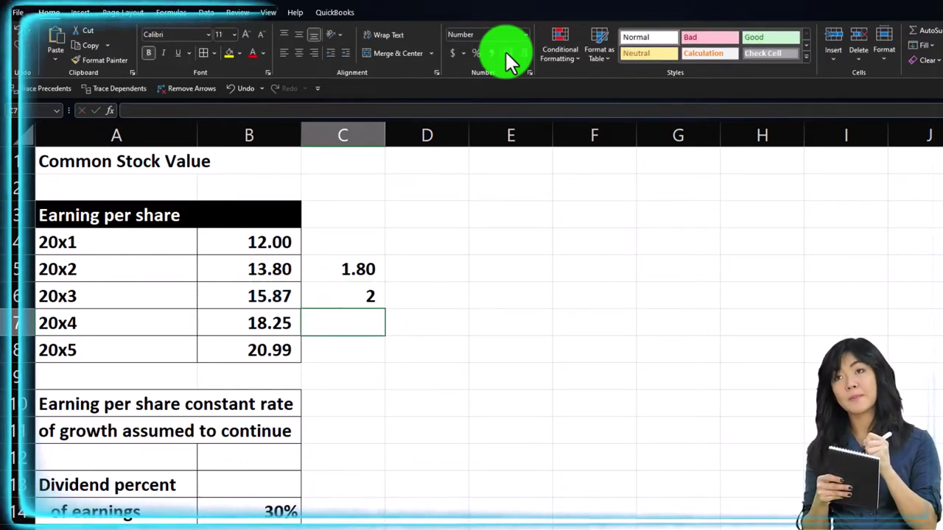
left_click(372, 294)
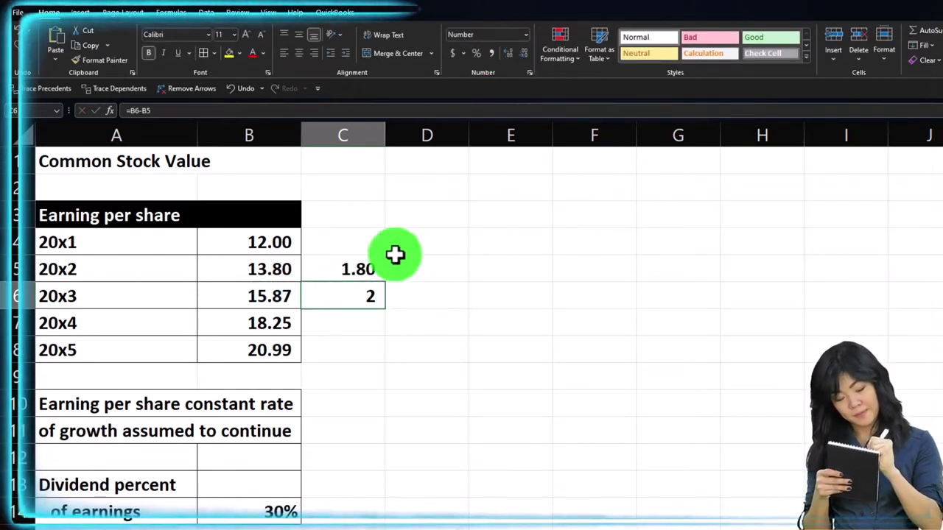
left_click(506, 53)
left_click(506, 53)
- Enter =B7-B6 in C7 for the 20x4 increase, formatted to two decimals (2.38)
left_click(366, 329)
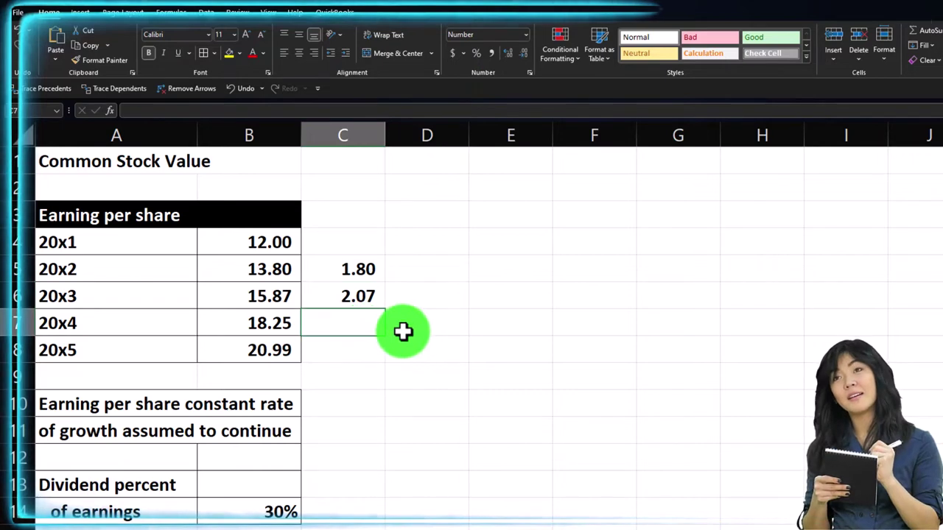
type("=")
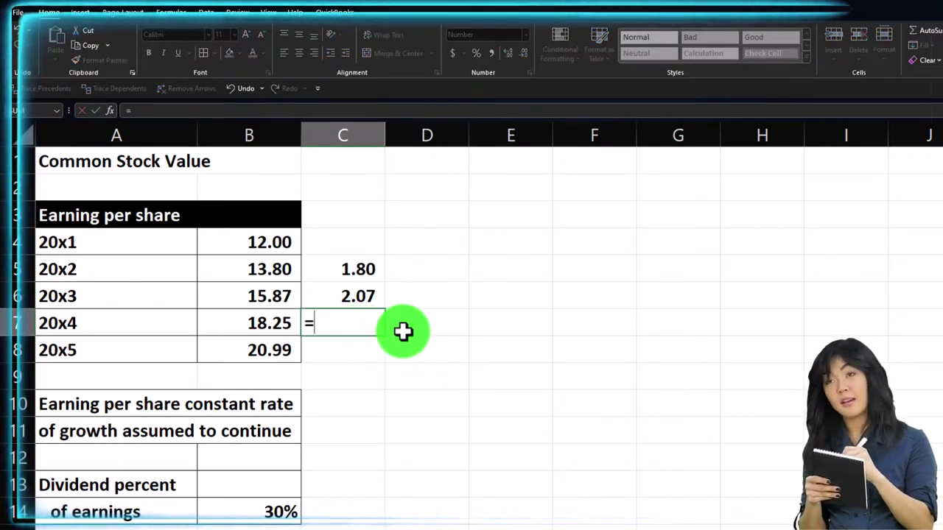
key("Left")
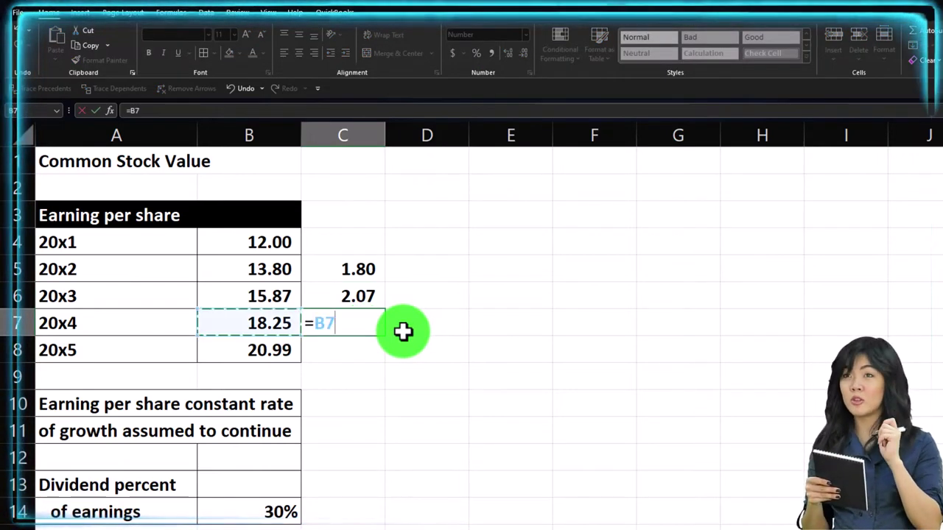
type("-")
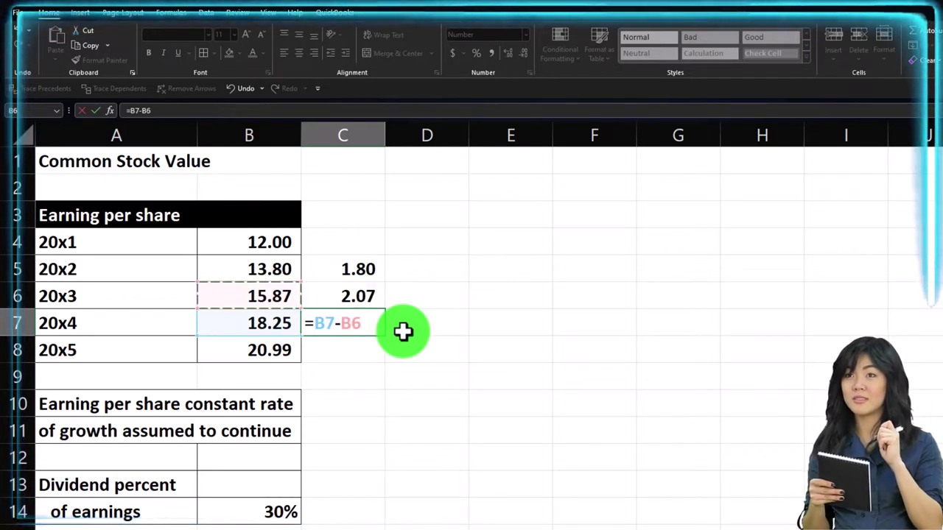
key("Return")
left_click(361, 326)
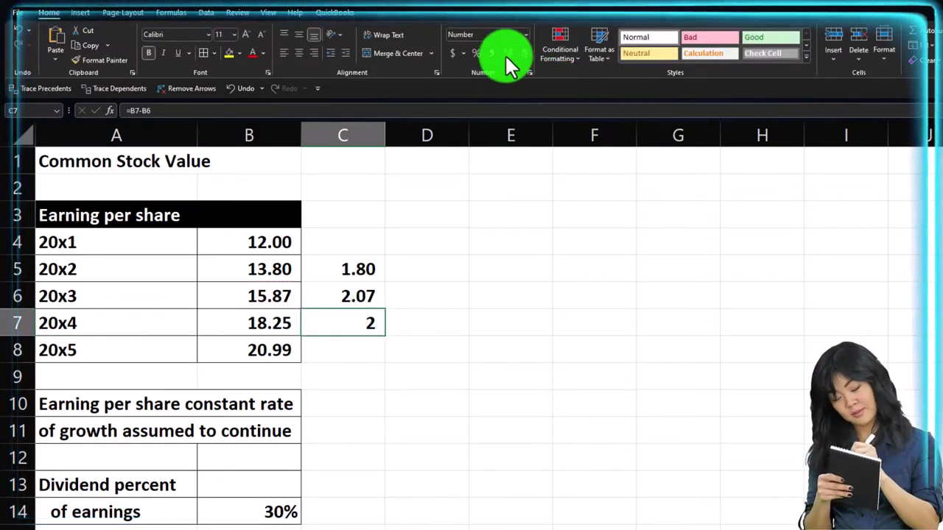
left_click(507, 53)
left_click(509, 52)
- Enter =B8-B7 in C8 for the 20x5 increase, formatted to two decimals (2.74)
key("Down")
key("F2")
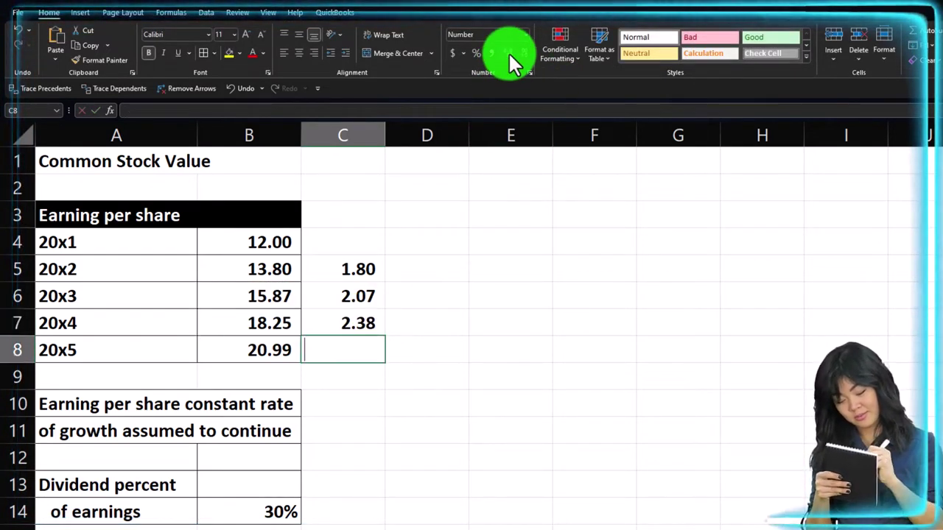
type("=")
key("Left")
type("-")
key("Up")
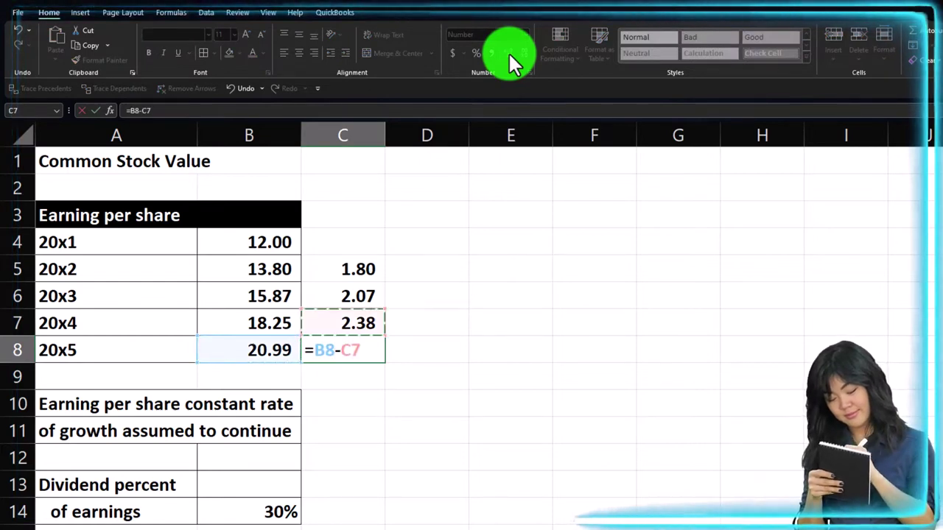
key("Left")
key("Return")
key("Up")
left_click(508, 52)
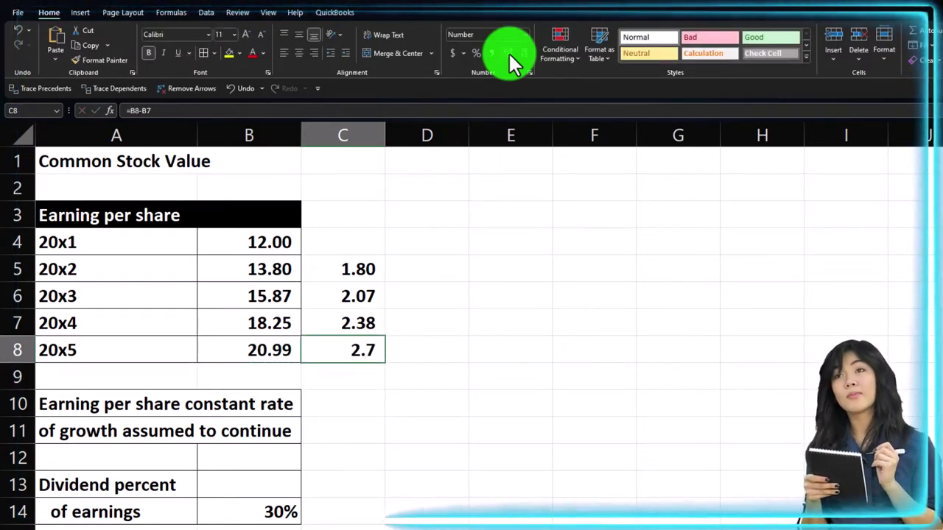
left_click(508, 52)
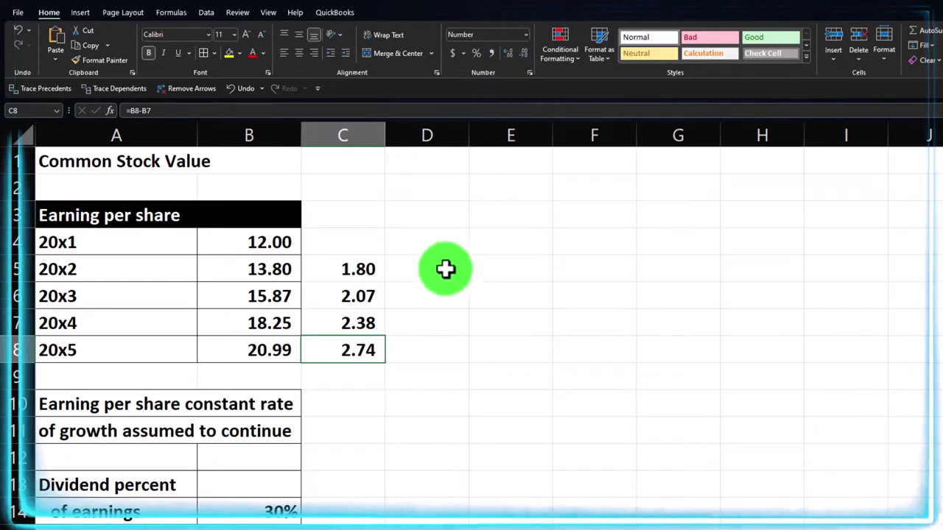
- Copy C5's difference formula down through C8 and verify the copied formula in C8
left_click_drag(363, 295, 361, 341)
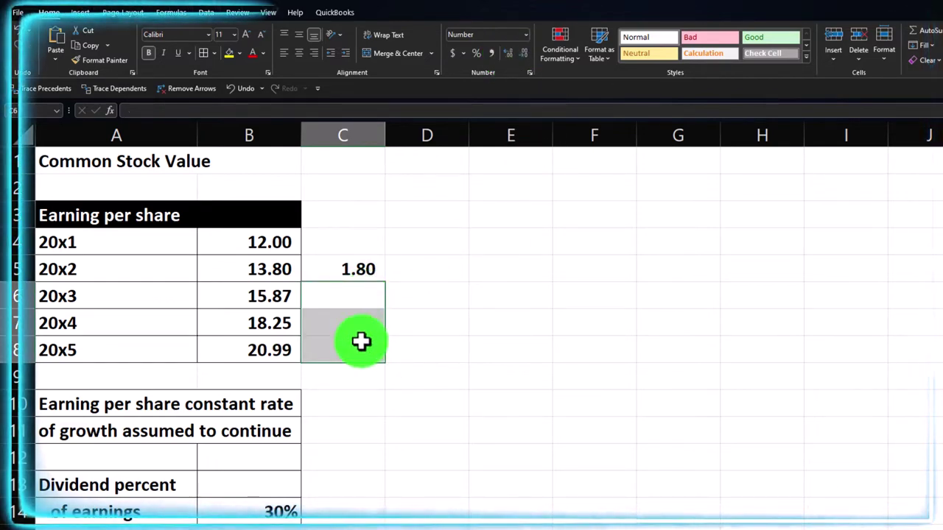
left_click(362, 271)
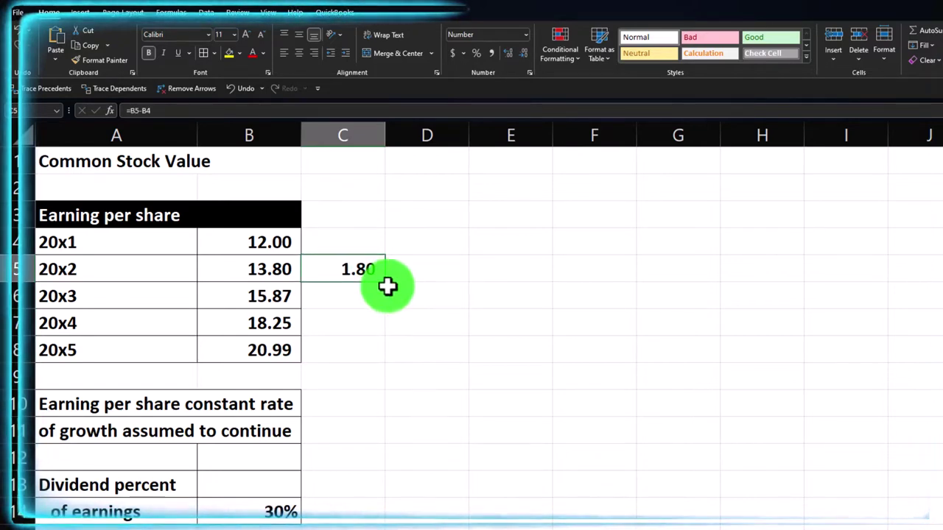
left_click_drag(388, 285, 374, 366)
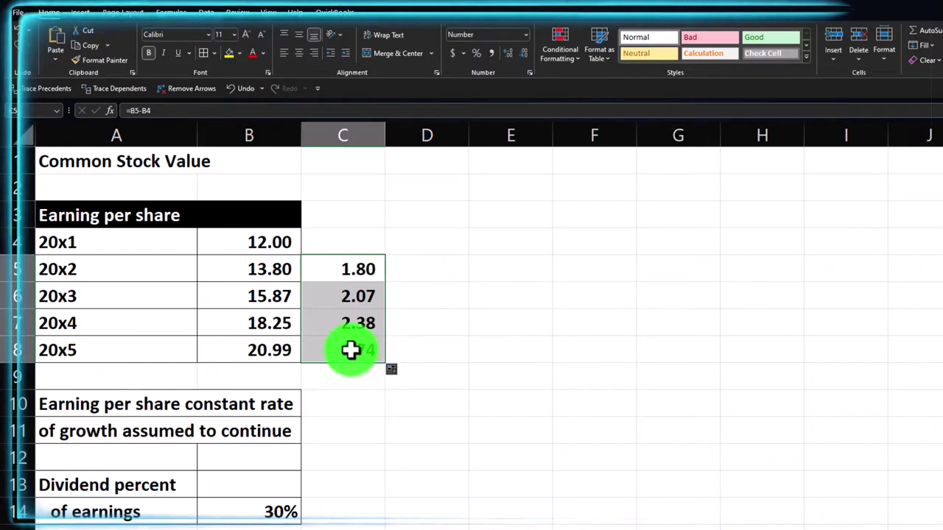
double_click(349, 351)
key("Return")
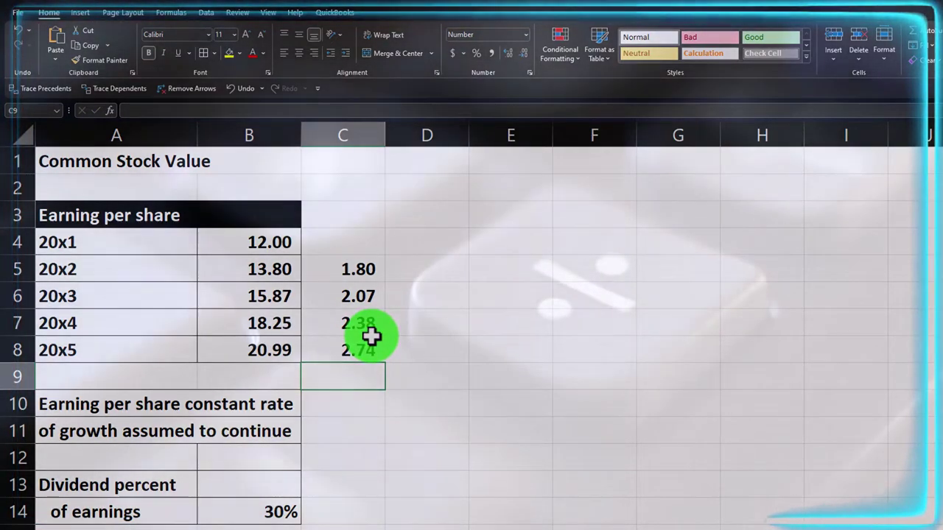
left_click(249, 323)
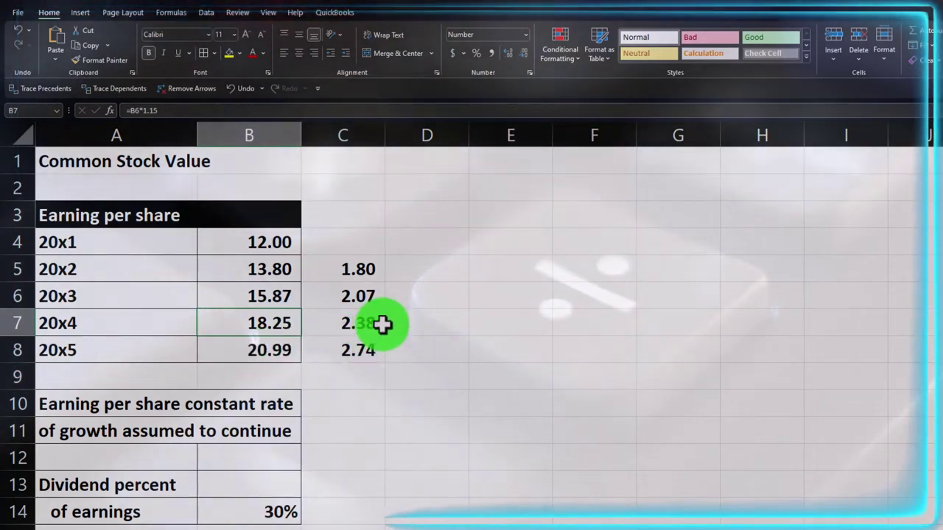
left_click(405, 269)
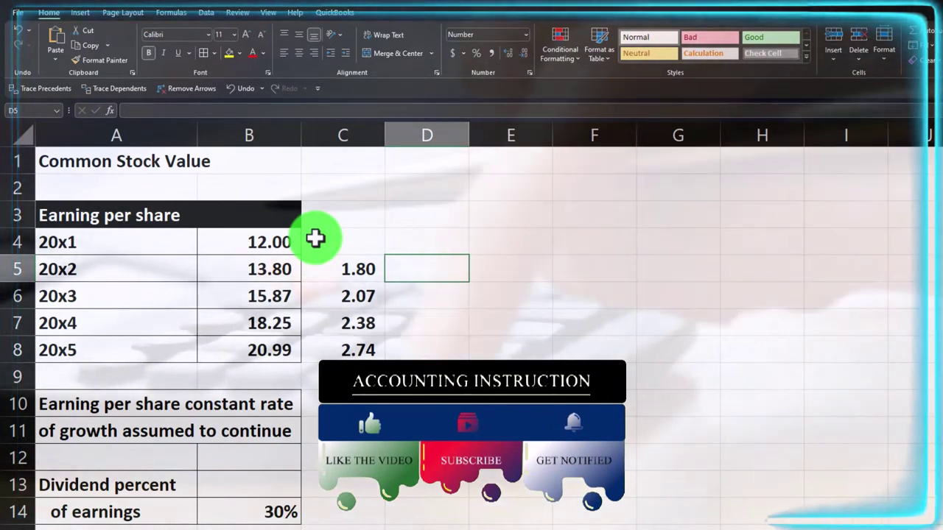
- Compute D5's growth rate as the 20x2 increase over 20x1 EPS, shown as 15.00%
type("=")
key("Left")
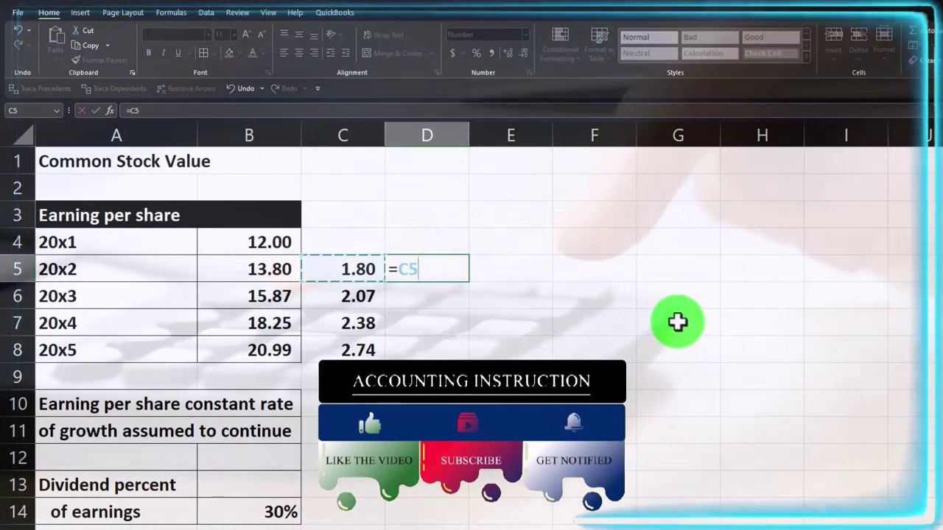
type("/")
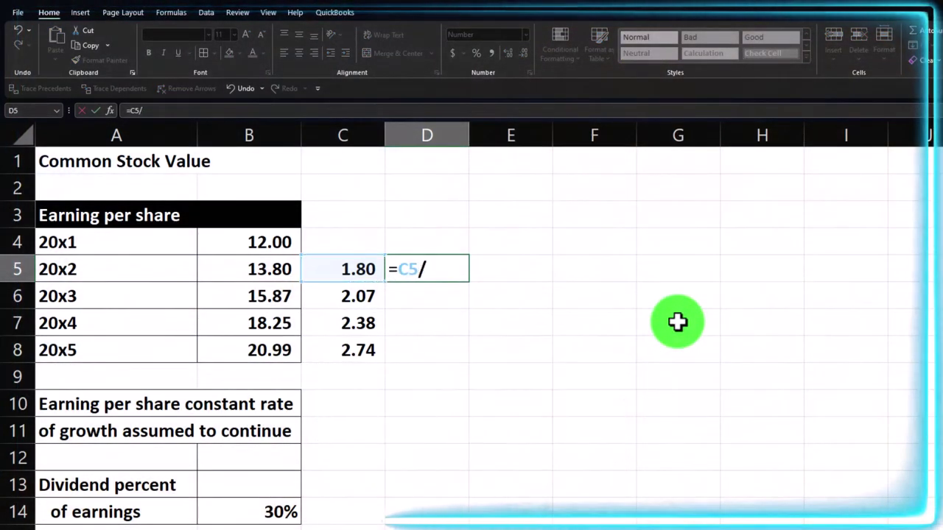
key("Return")
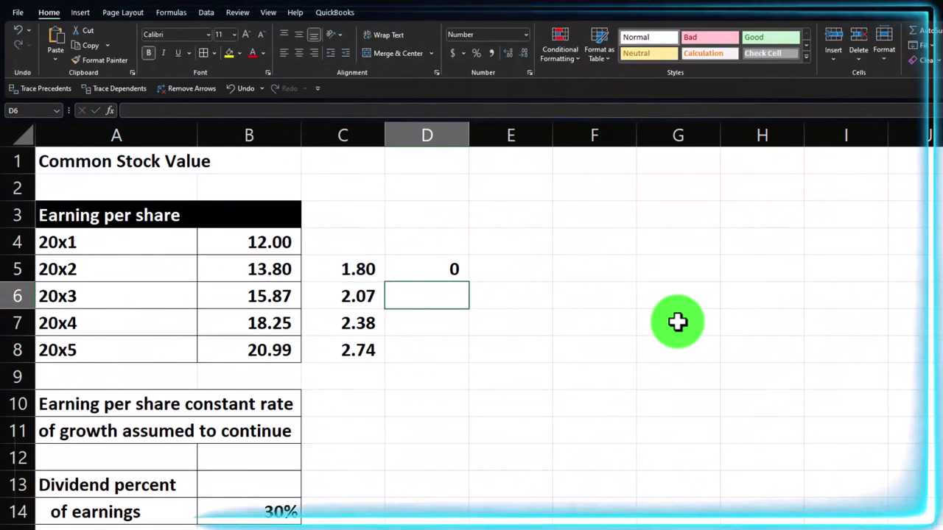
left_click(435, 279)
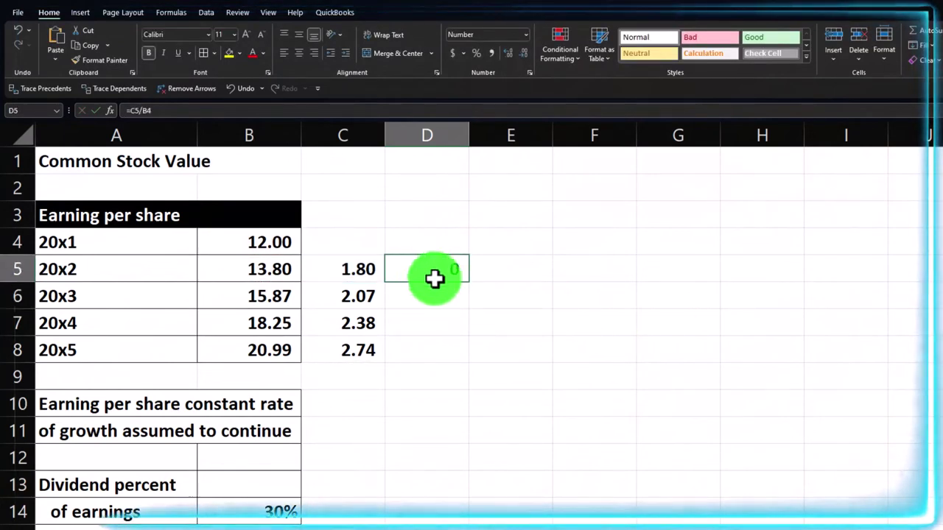
left_click(474, 53)
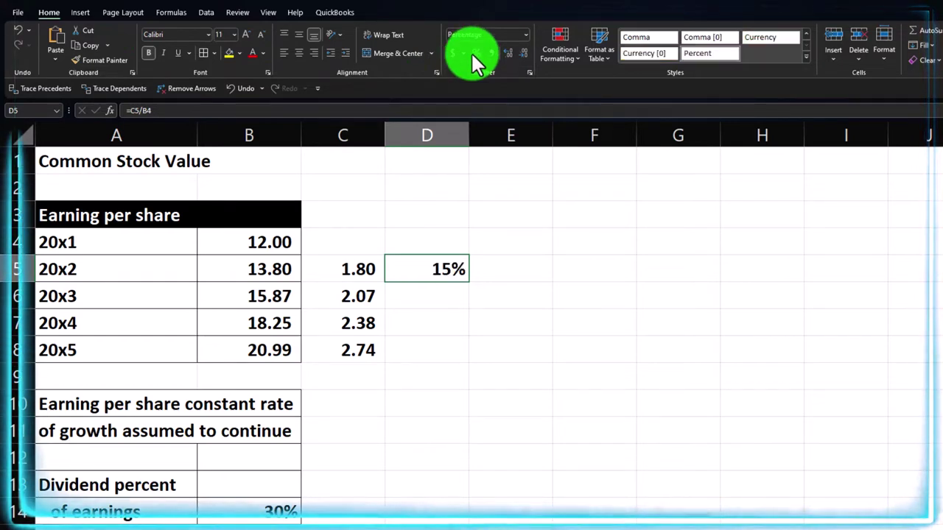
left_click(506, 53)
left_click(507, 52)
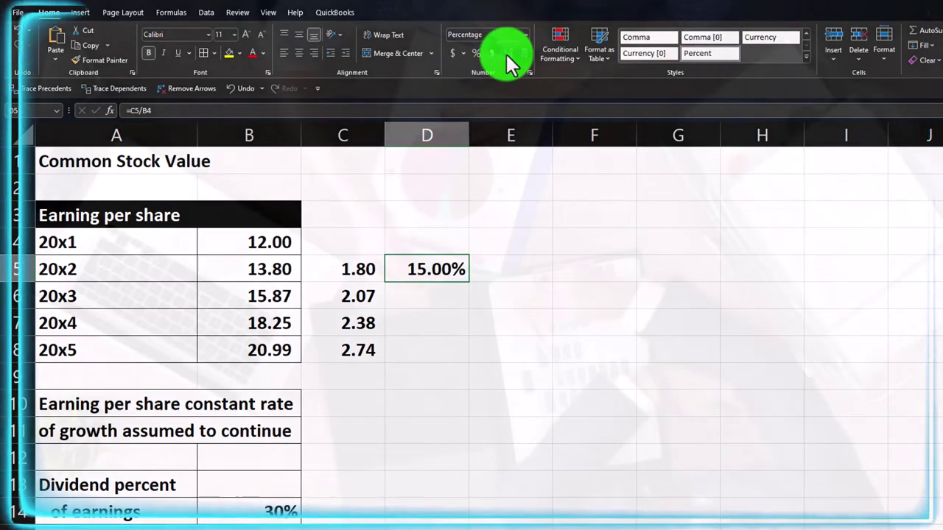
- Enter D6's growth rate dividing the 20x3 increase in C6 by the 20x2 EPS in B5
key("Return")
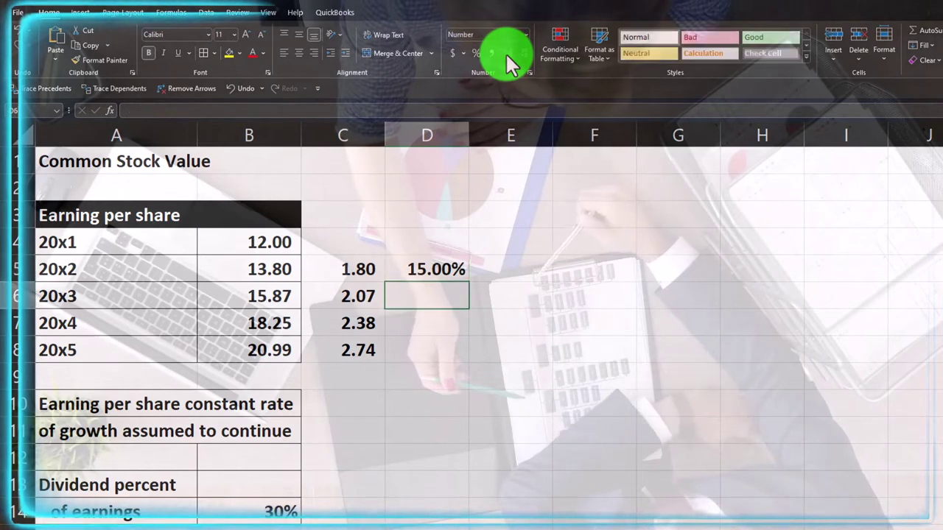
type("=")
key("Left")
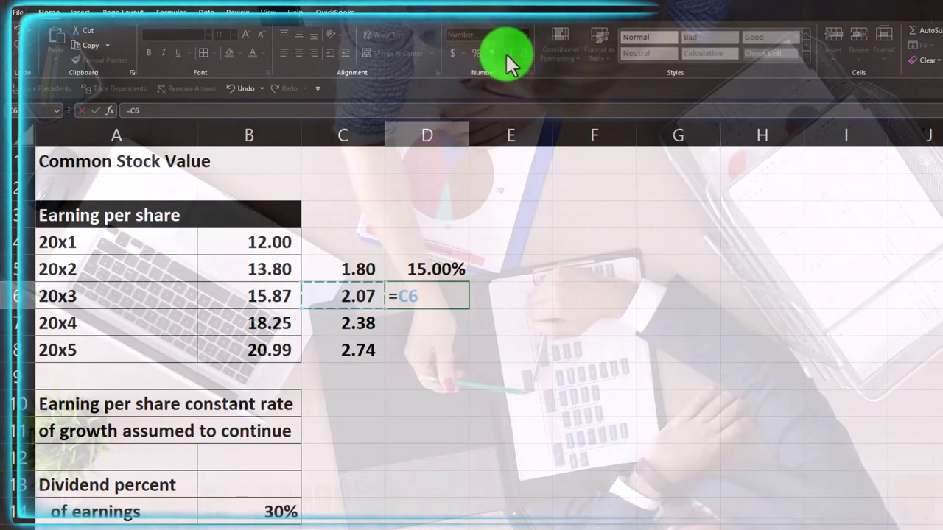
type("/")
key("Left")
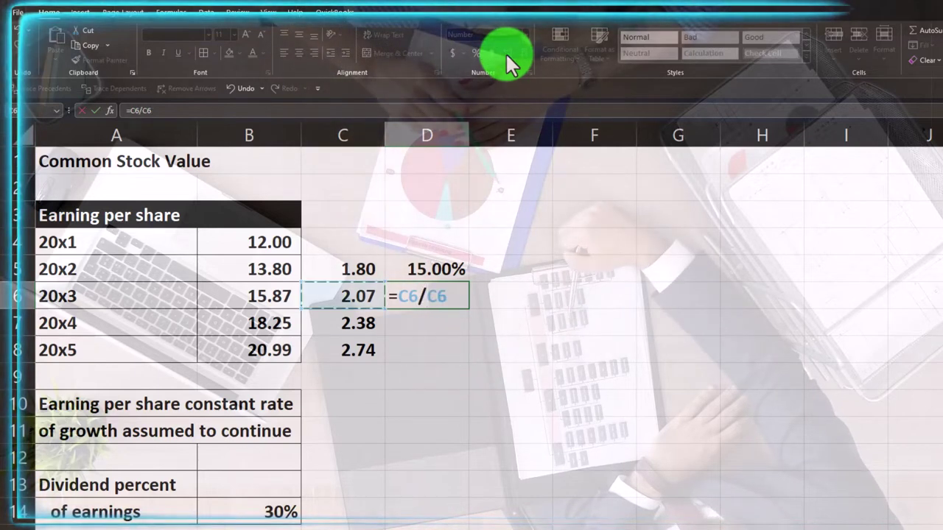
key("Up")
key("Left")
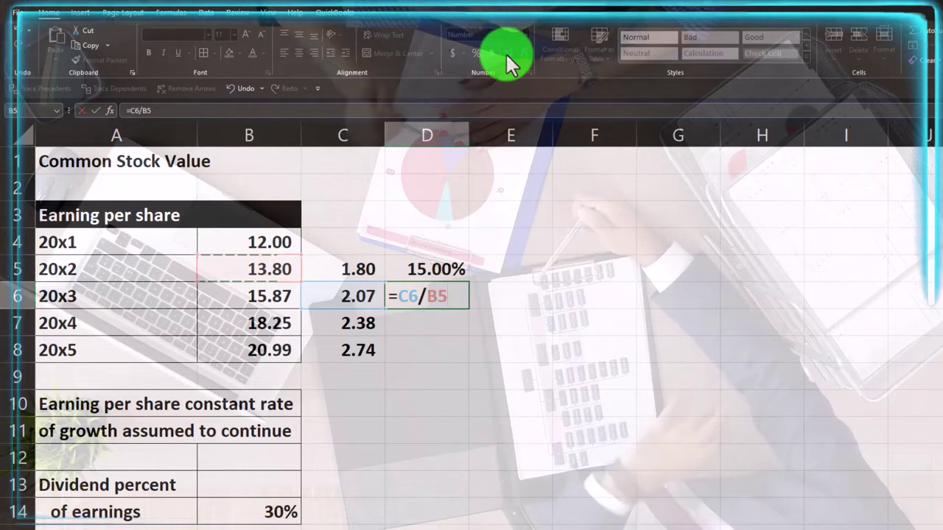
key("Return")
key("Up")
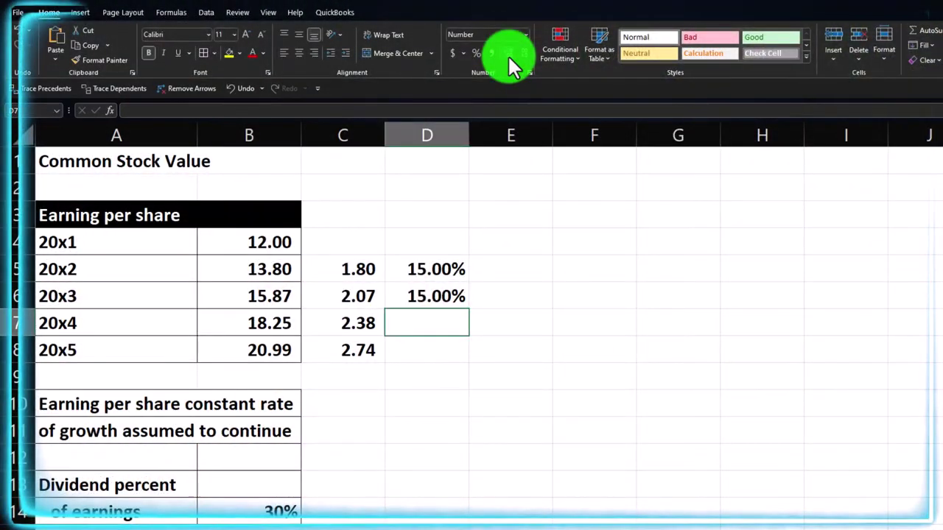
- Compute D7's growth rate from the 20x4 increase over prior-year EPS, shown as 15.00%
type("=")
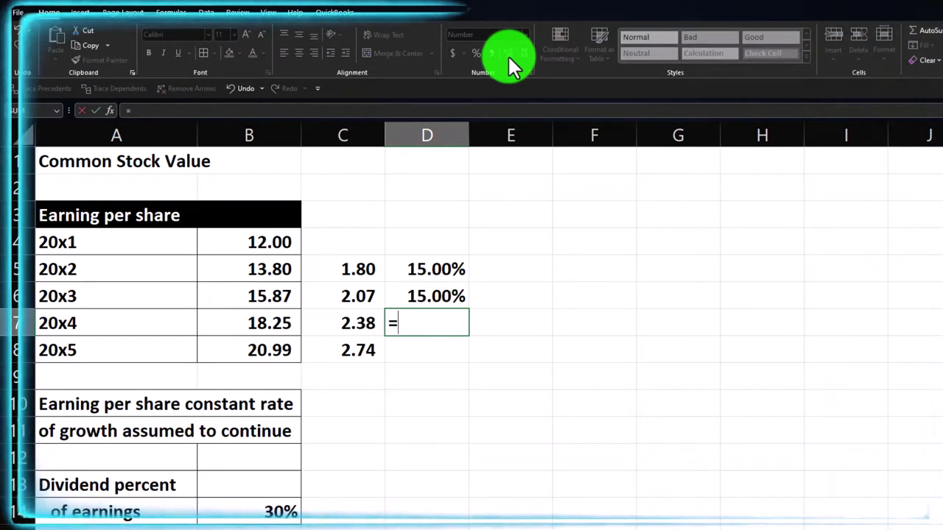
key("Left")
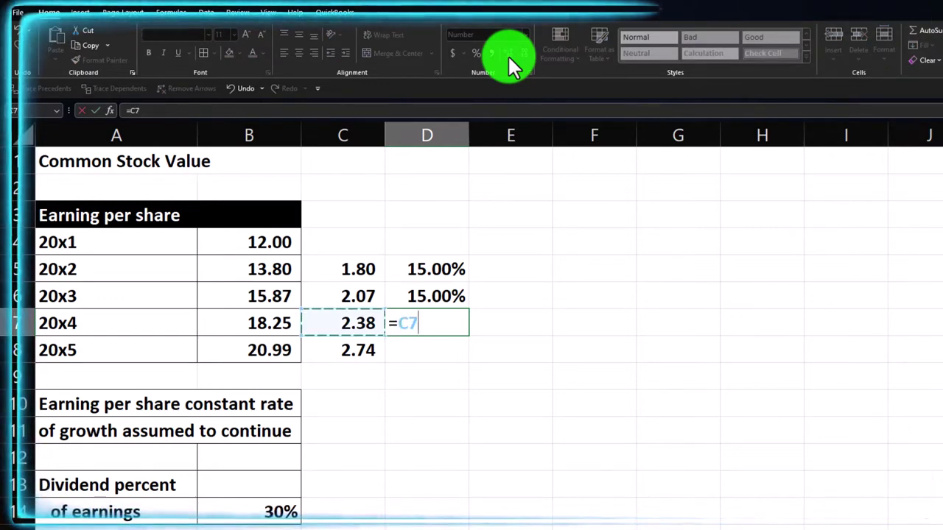
type("/")
key("Left")
key("Left")
key("Return")
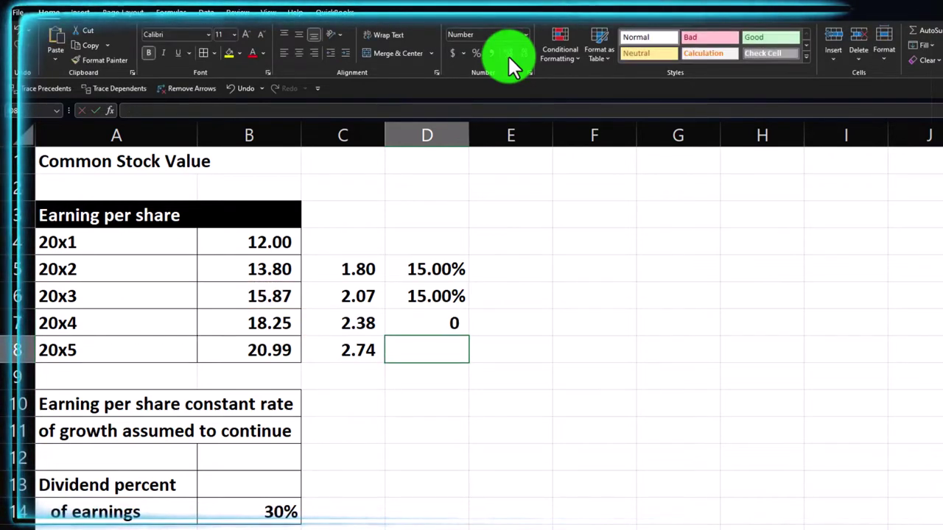
key("Up")
left_click(477, 52)
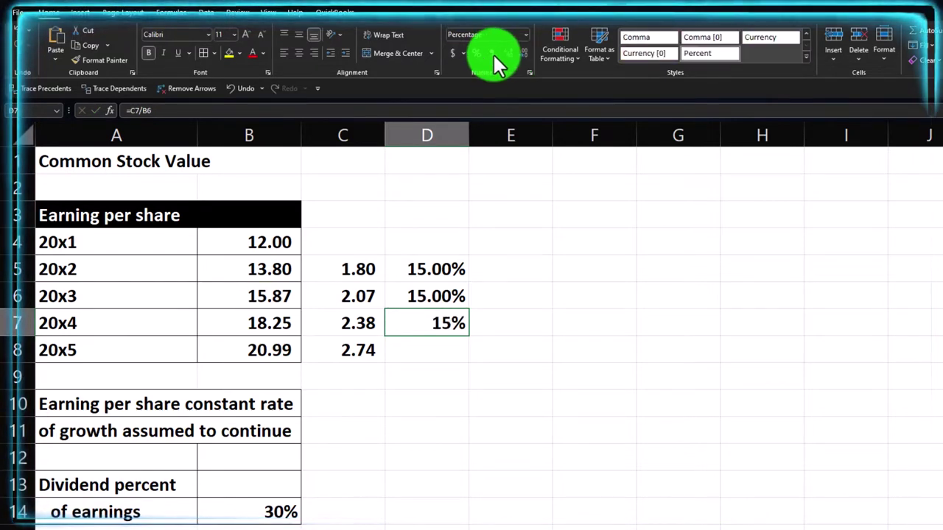
left_click(506, 54)
left_click(506, 54)
- Enter =C8/B7 in D8 and format it as a two-decimal percentage, 15.00%
key("Down")
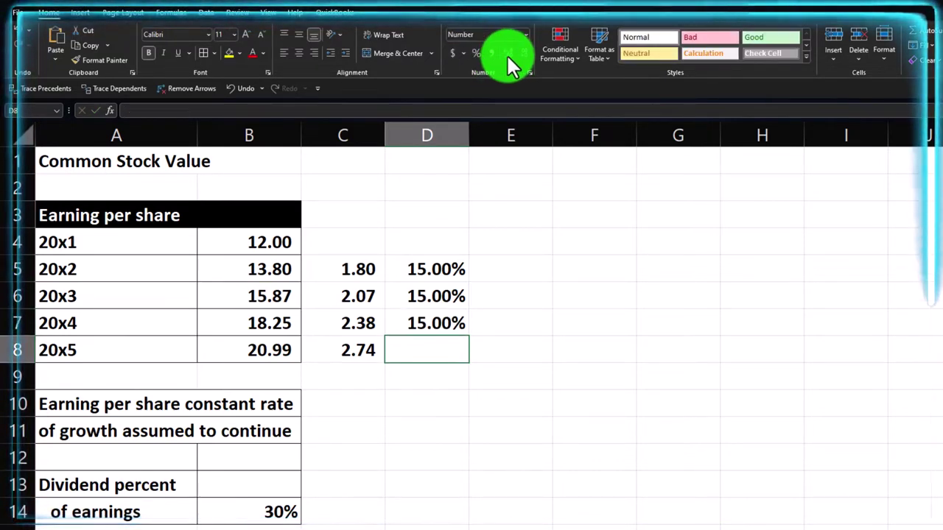
type("=")
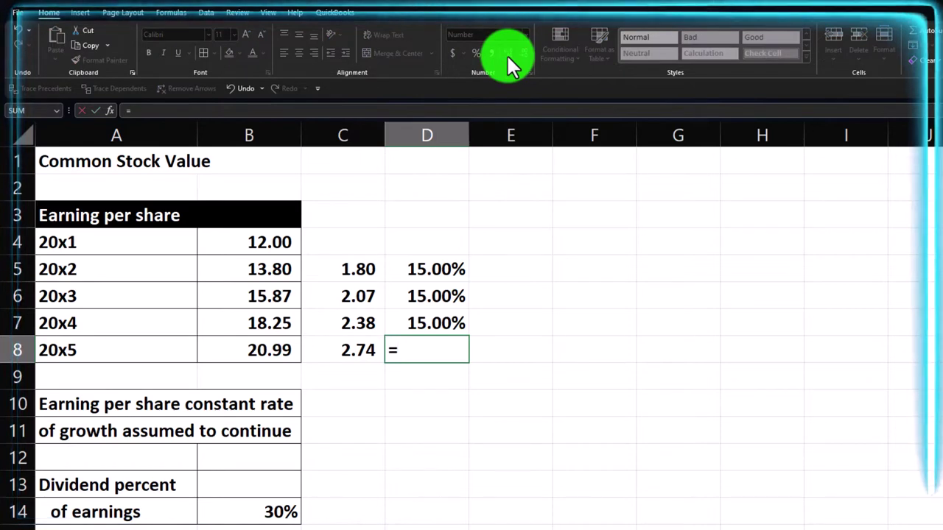
key("Left")
type("/")
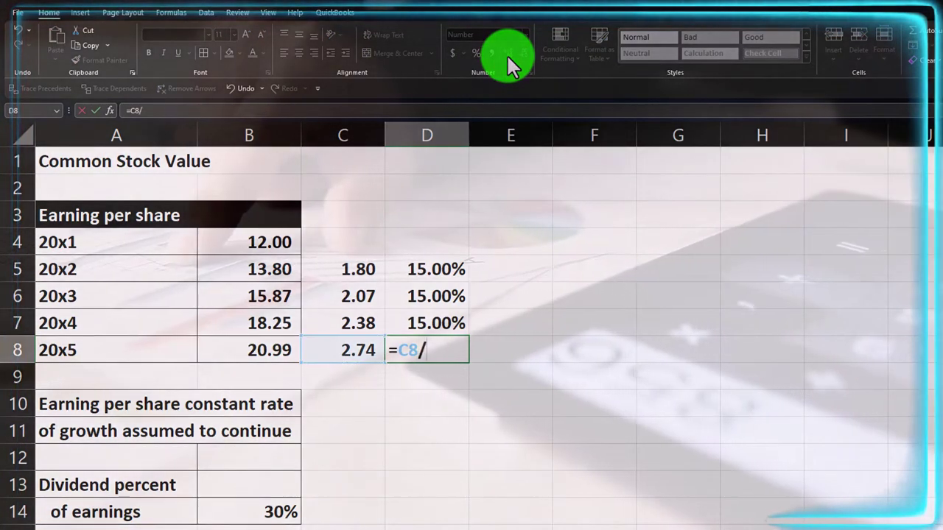
key("Left")
key("Left")
key("Up")
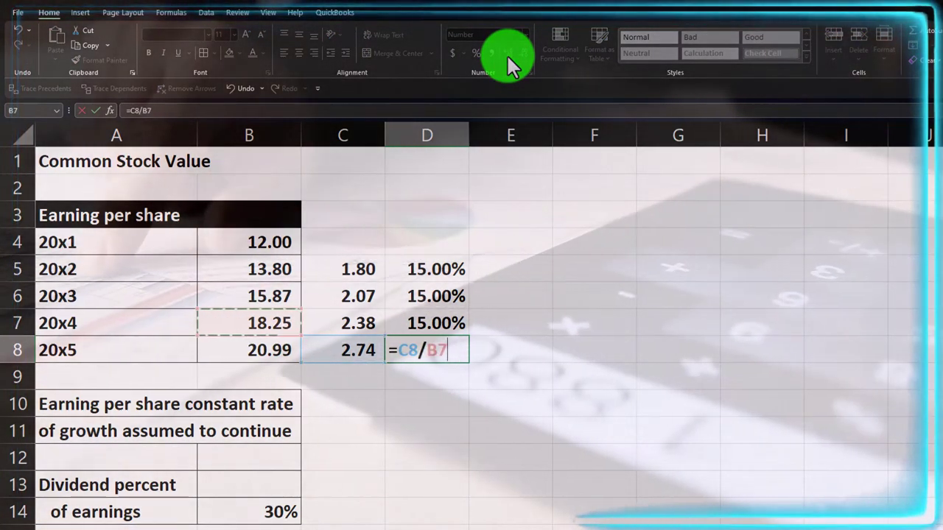
key("Return")
key("Up")
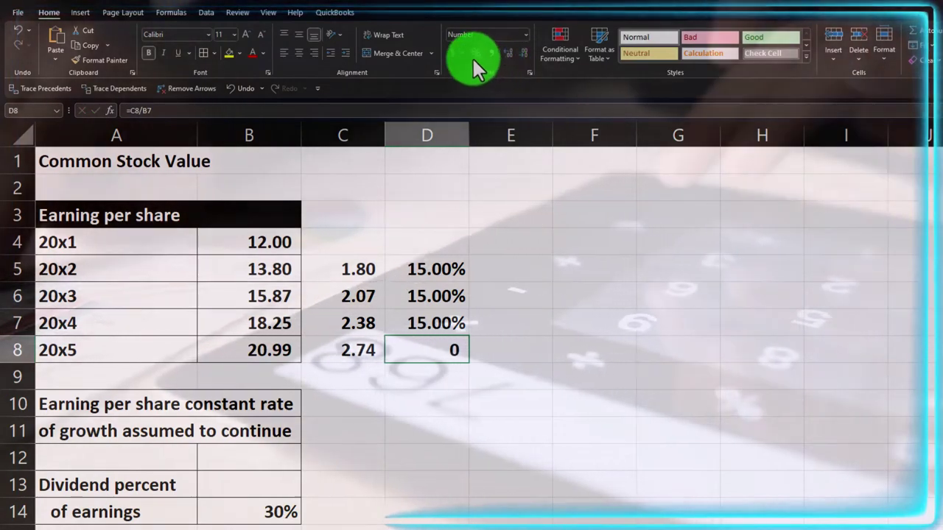
left_click(473, 54)
left_click(506, 53)
left_click(505, 53)
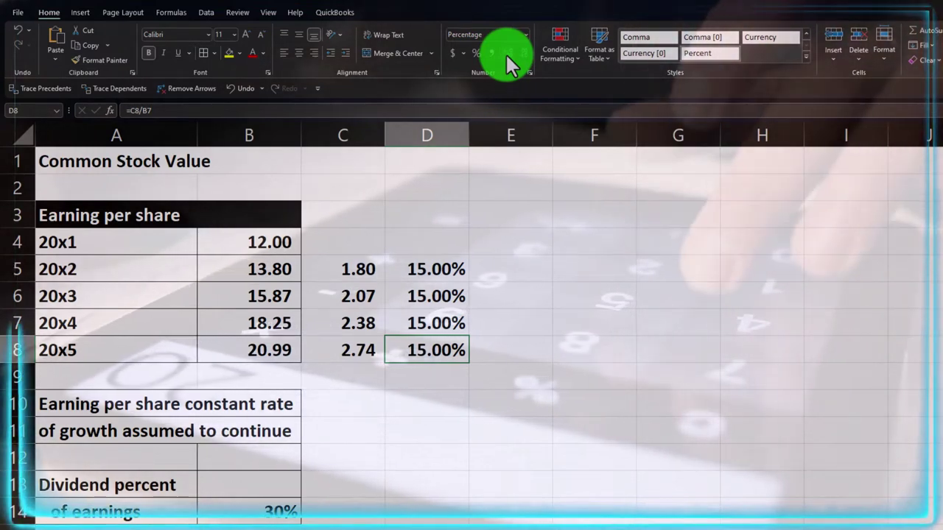
left_click_drag(432, 293, 432, 346)
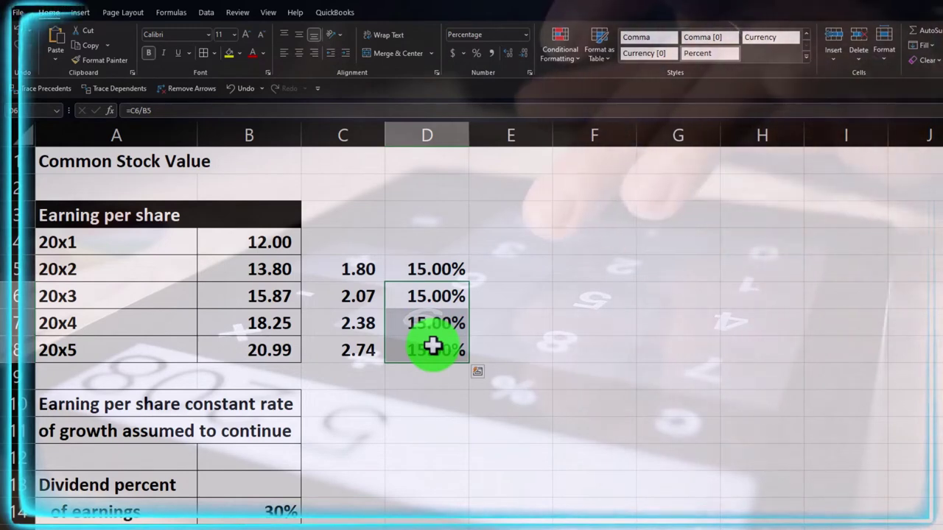
- Clear the growth rates in D6:D8 and recommit D5's growth formula
key("Delete")
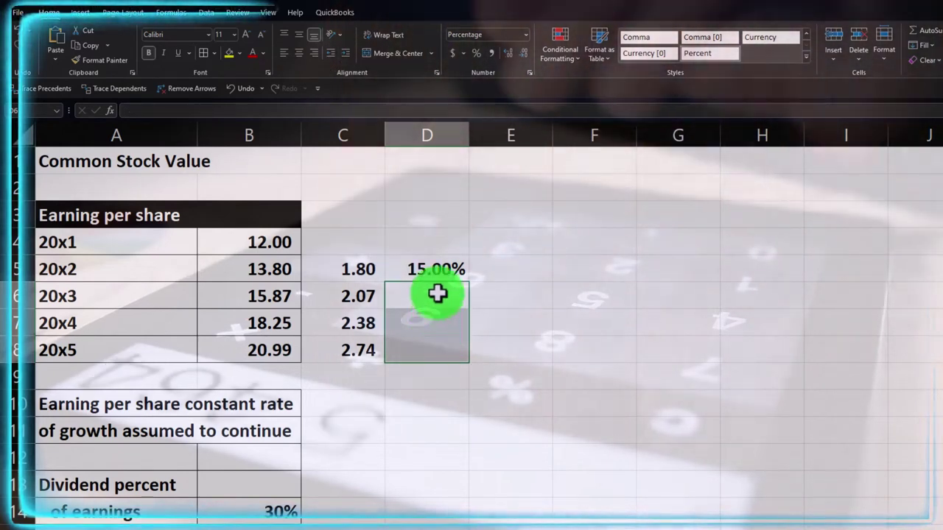
left_click(429, 269)
double_click(430, 269)
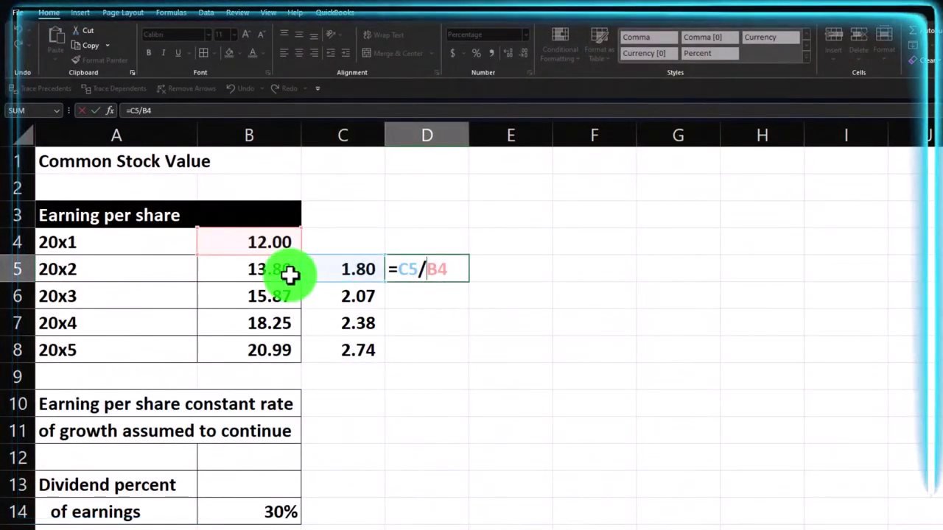
key("Return")
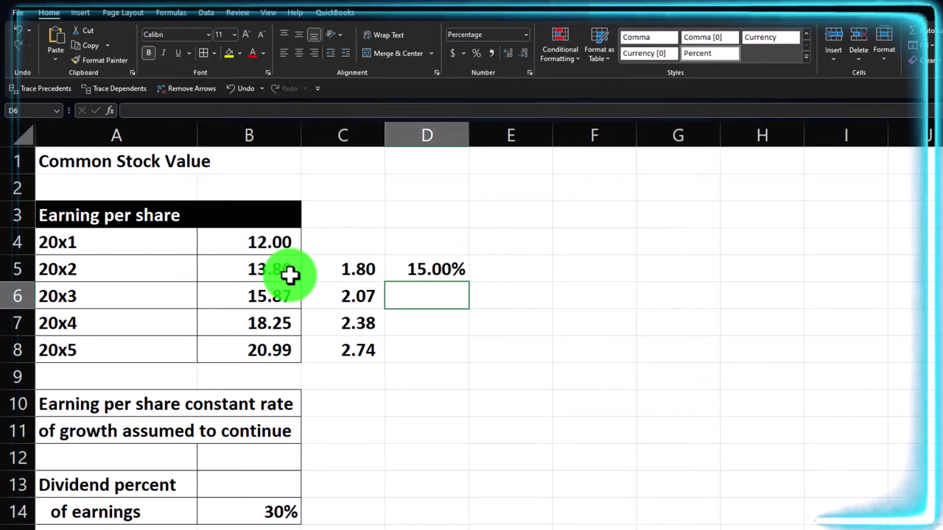
- Fill D5's formula down to D8 and verify each copied formula, ending with =C8/B7
left_click(431, 270)
left_click_drag(469, 283, 463, 361)
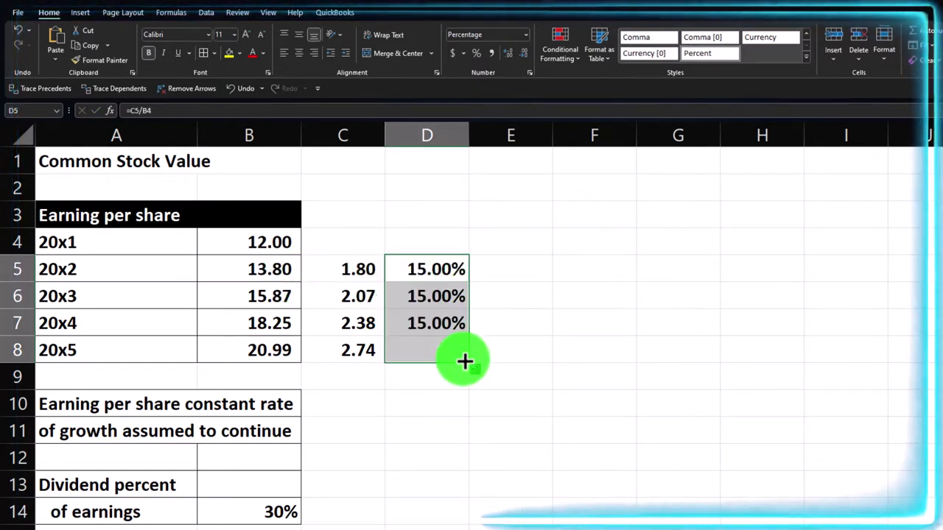
double_click(444, 297)
key("Return")
double_click(434, 322)
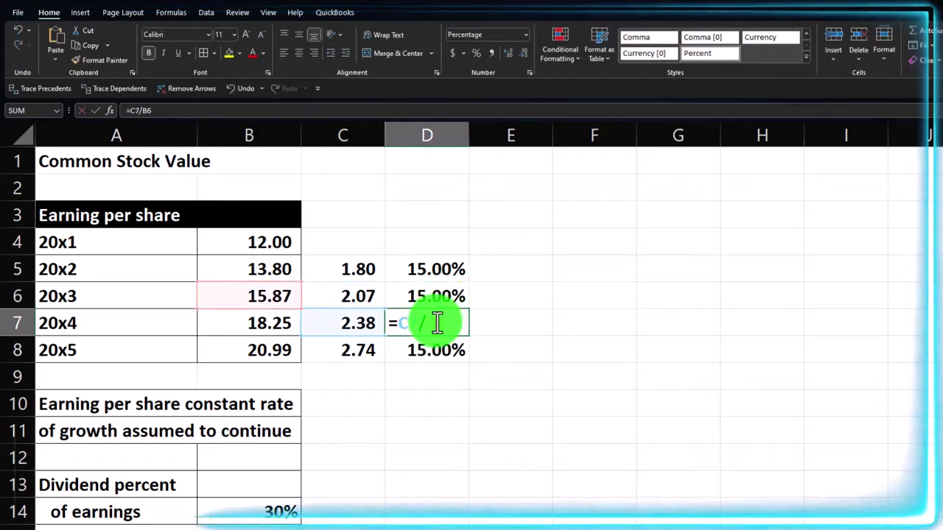
key("Return")
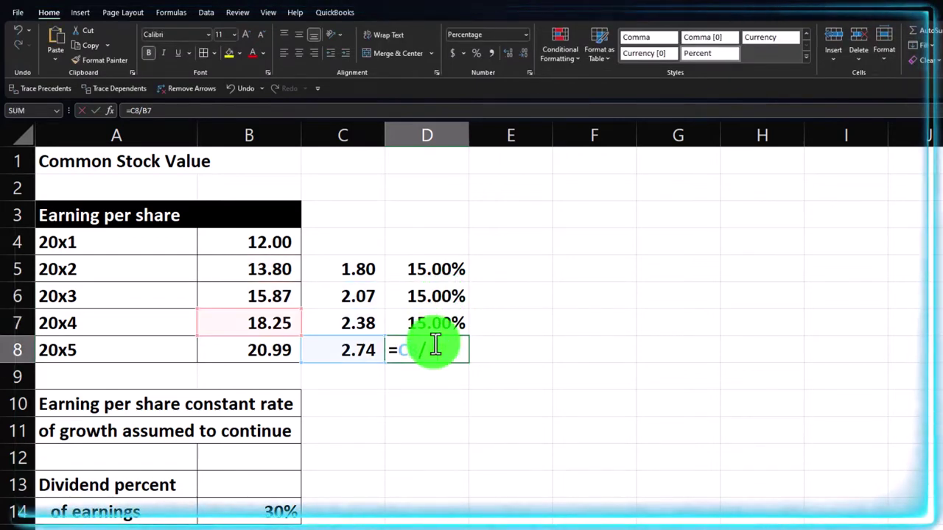
key("Return")
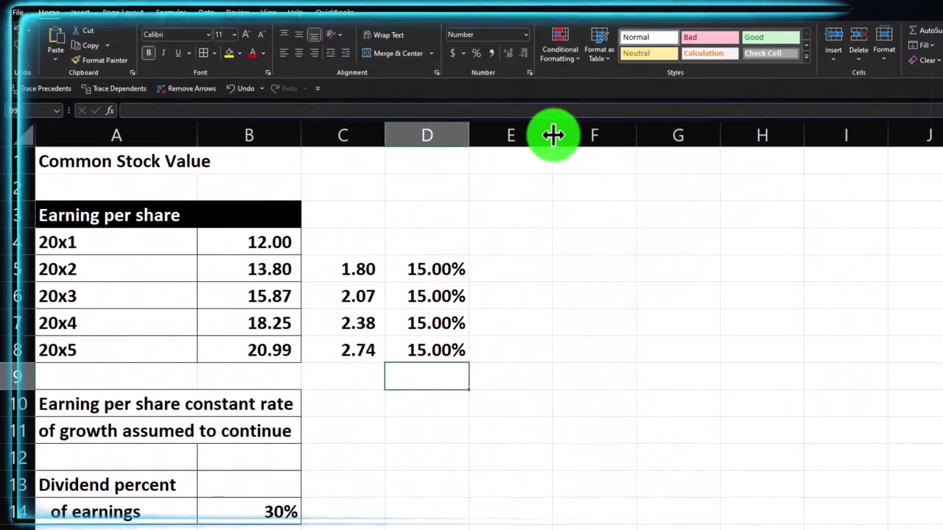
- Narrow column E to a spacer and enter 'Estimated Earnings Per Share X6' in a widened F1
left_click_drag(553, 135, 487, 143)
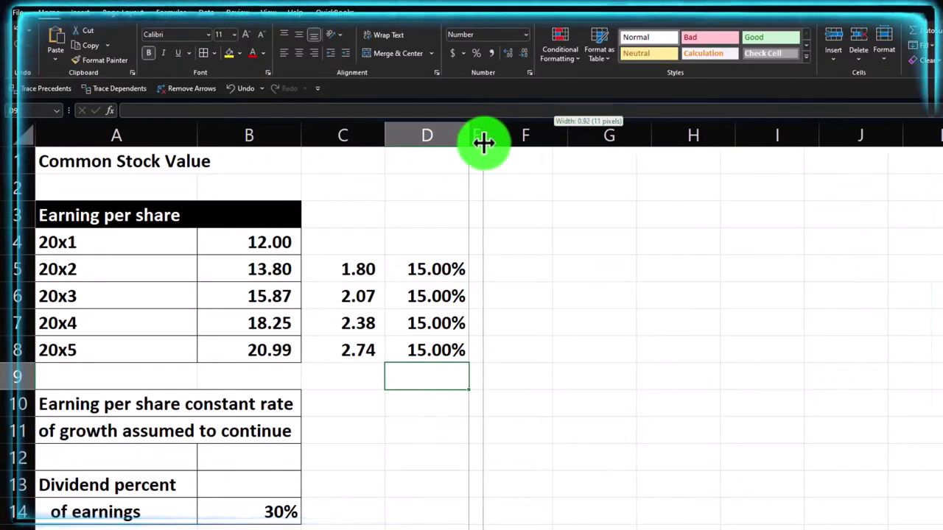
left_click(533, 163)
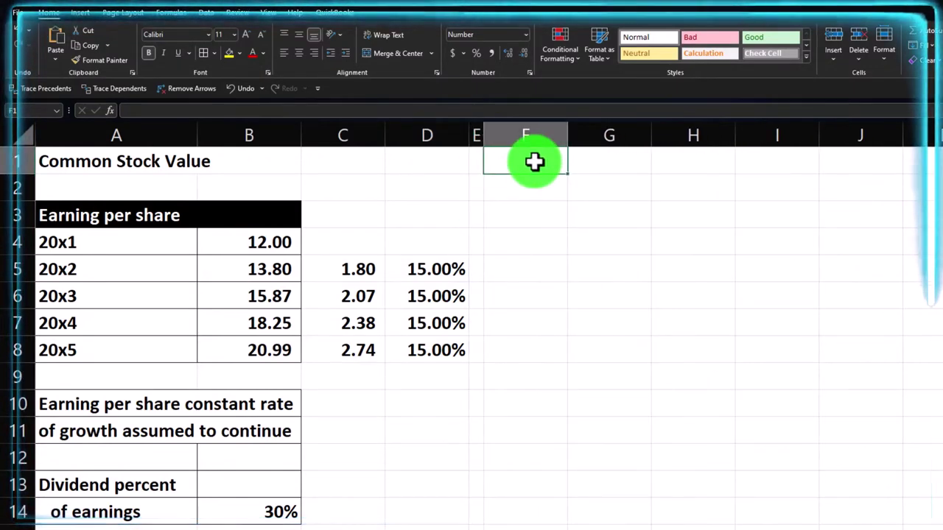
type("Estimated Earnings Per Share")
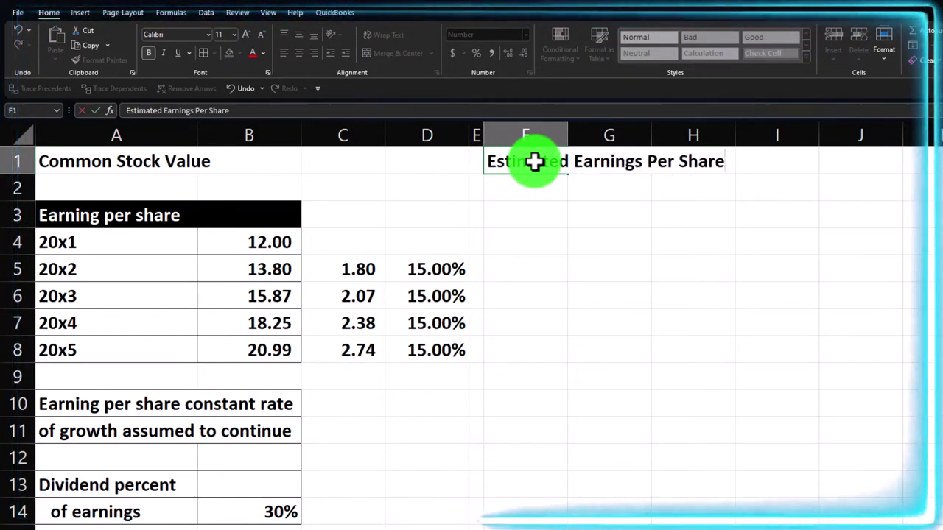
key("Return")
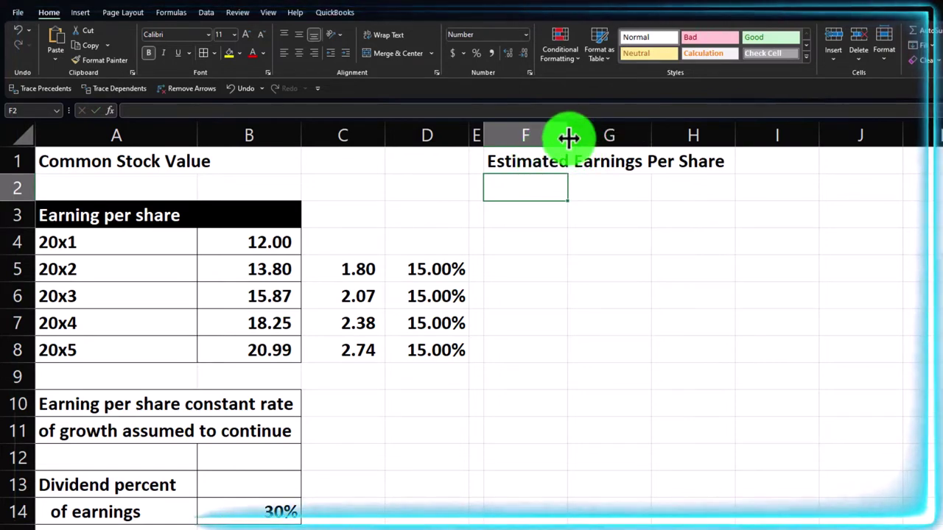
left_click_drag(568, 137, 653, 136)
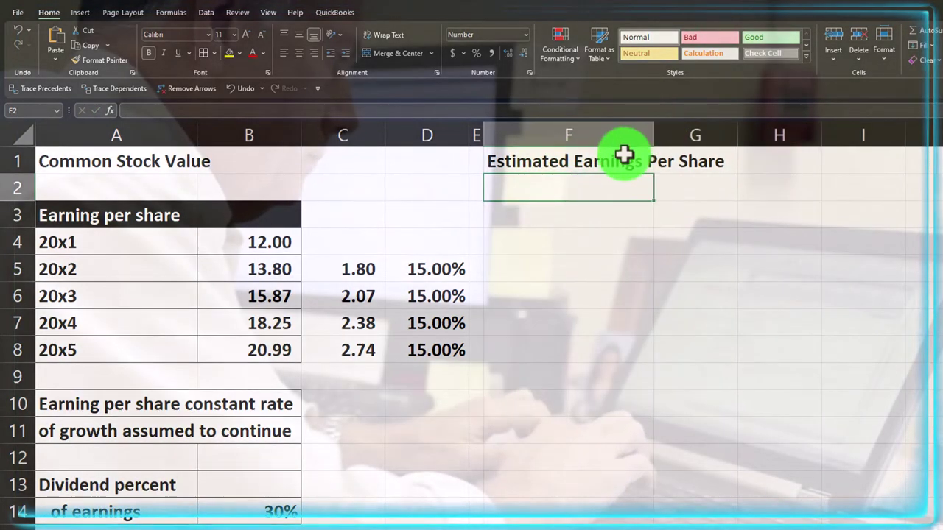
left_click(625, 156)
double_click(625, 159)
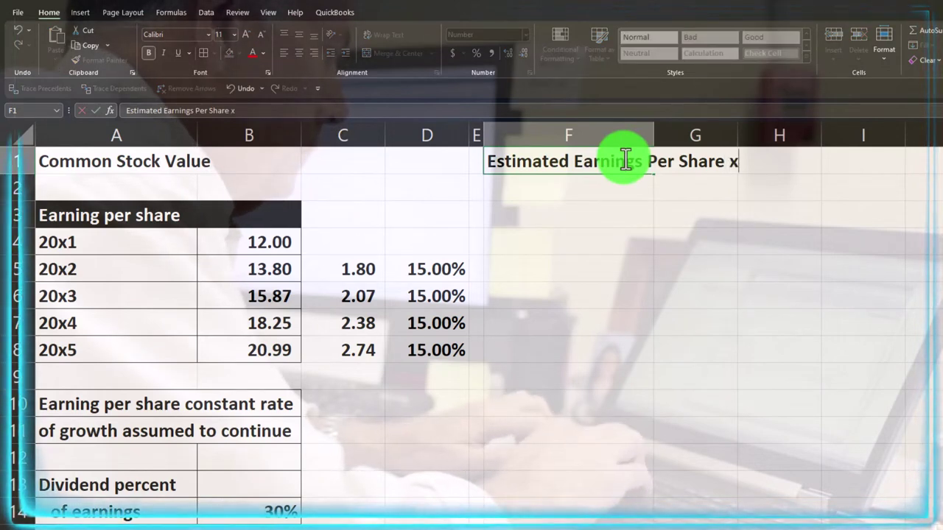
type("6")
key("Return")
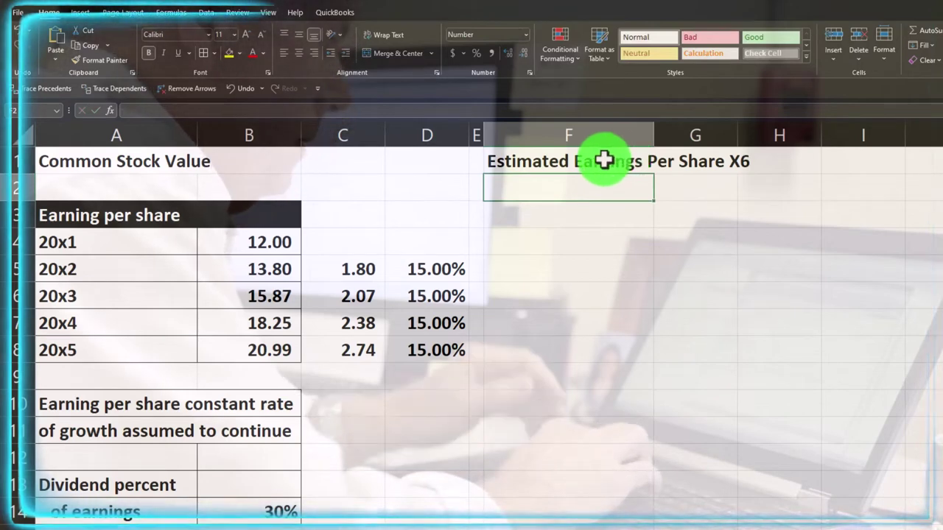
- Give the F1:H1 heading band a dark fill and white font colour
left_click_drag(604, 160, 777, 162)
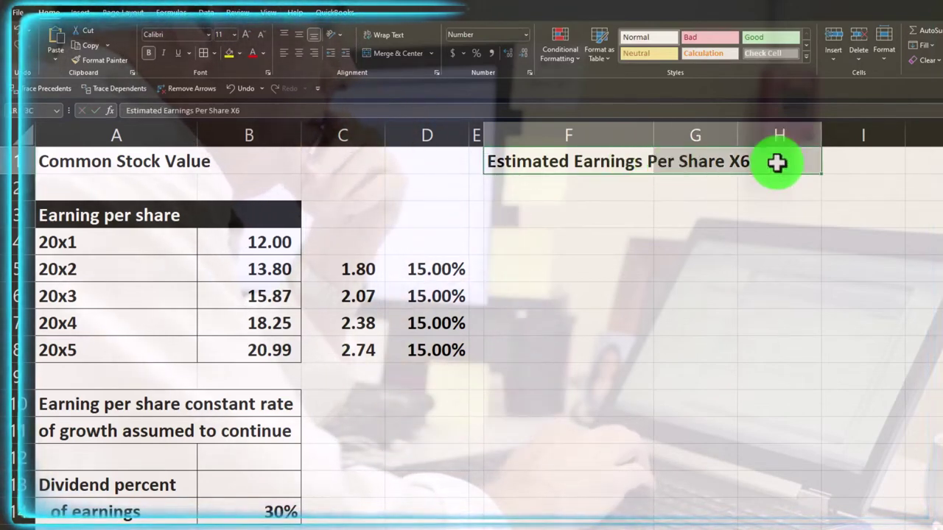
left_click(237, 56)
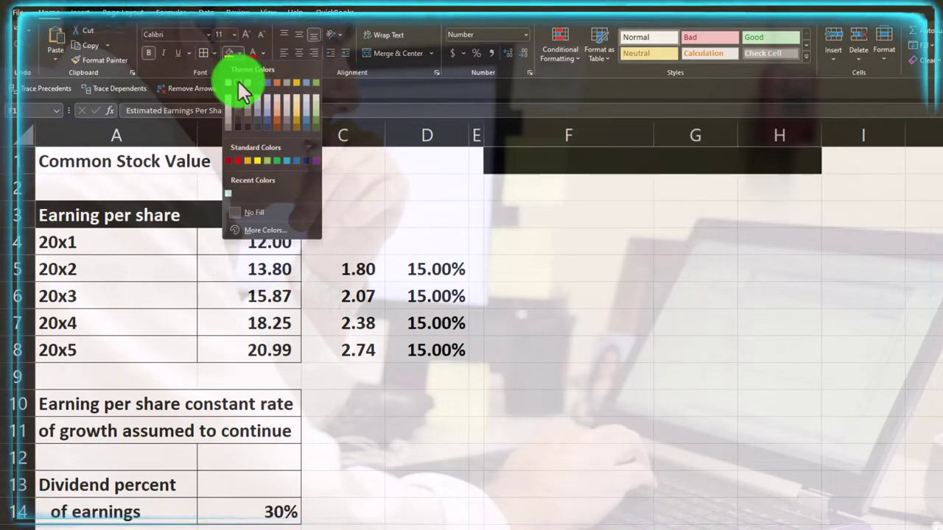
left_click(238, 81)
left_click(262, 53)
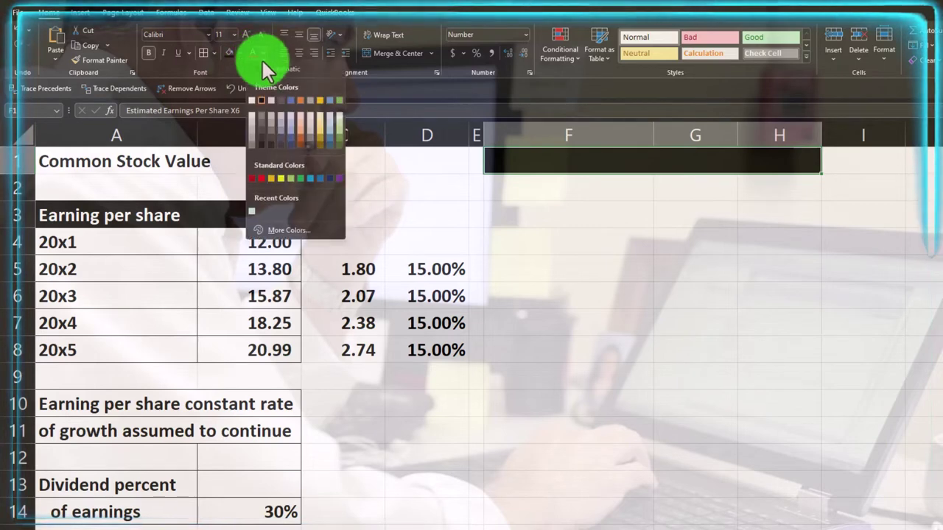
left_click(252, 100)
key("Down")
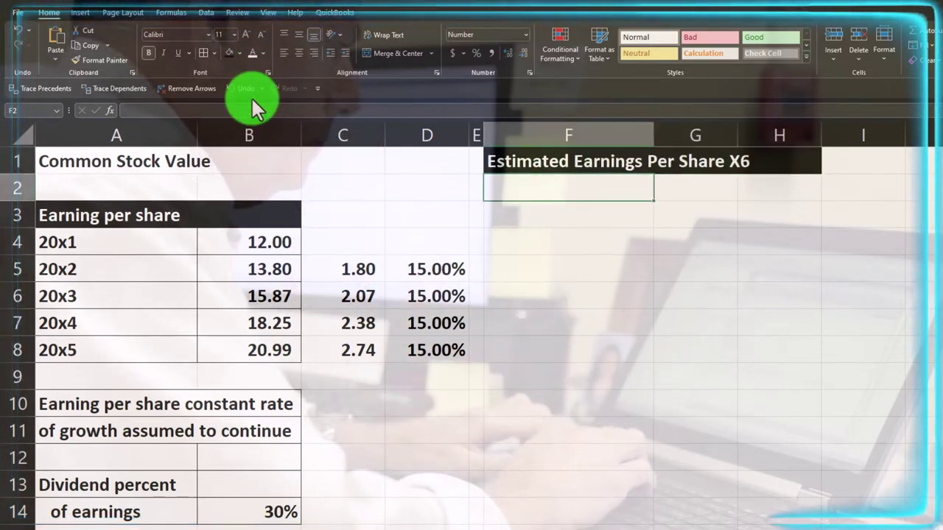
- Label F2 'EPS x5' and link H2 to B8 so it shows 20.99
type("EPS")
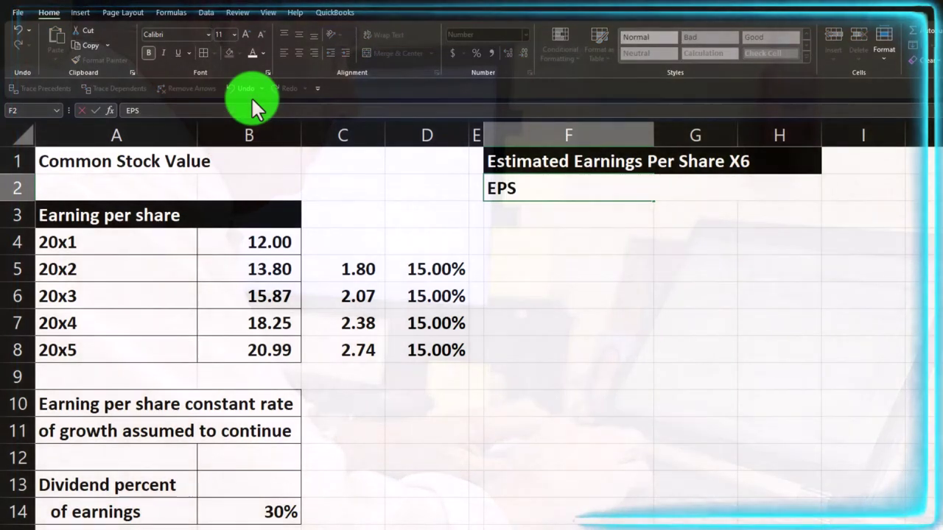
type(" x5")
key("Tab")
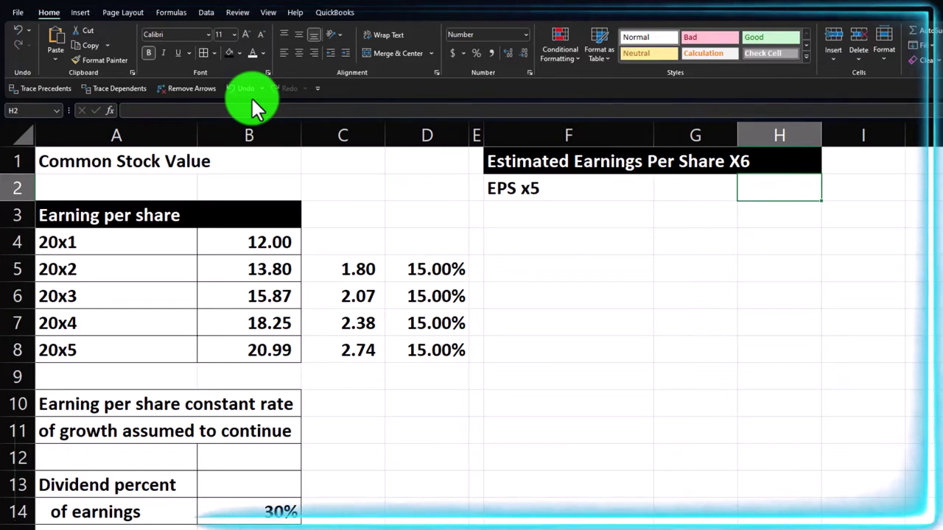
type("=")
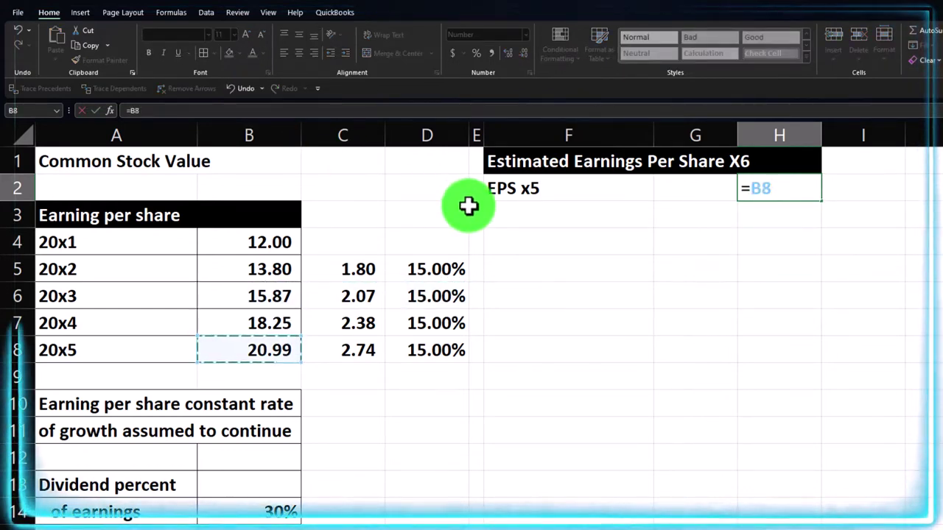
key("ctrl+Return")
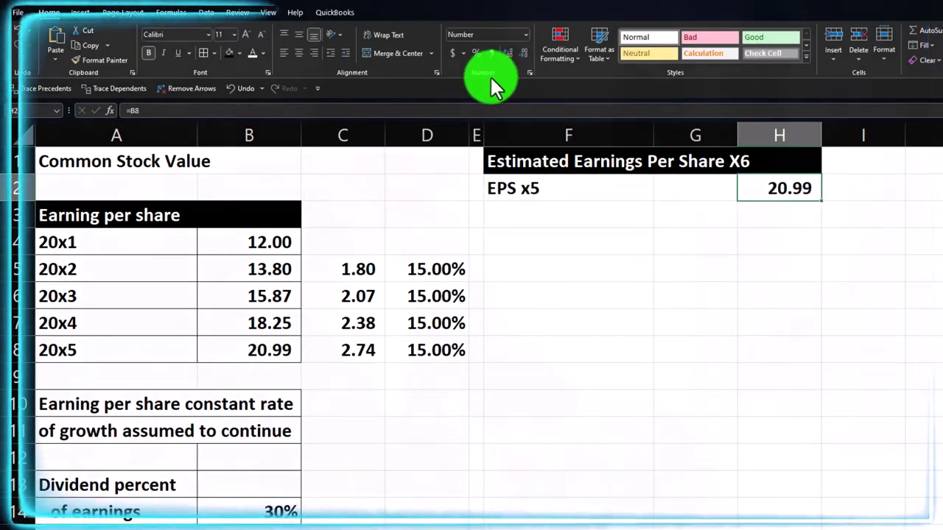
key("Return")
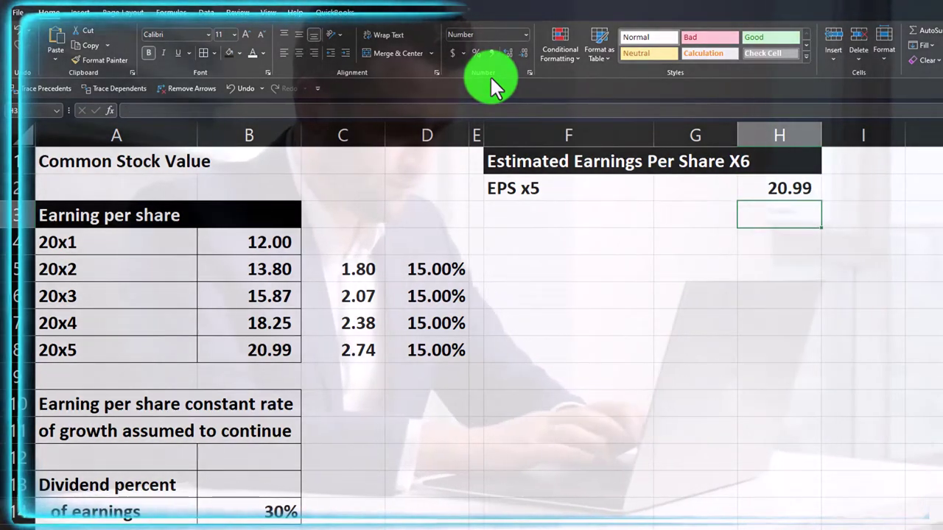
- Add the labels 'Increase percent:' in F3 and 'EPS estimated growth rate' in F4
key("Left")
key("Left")
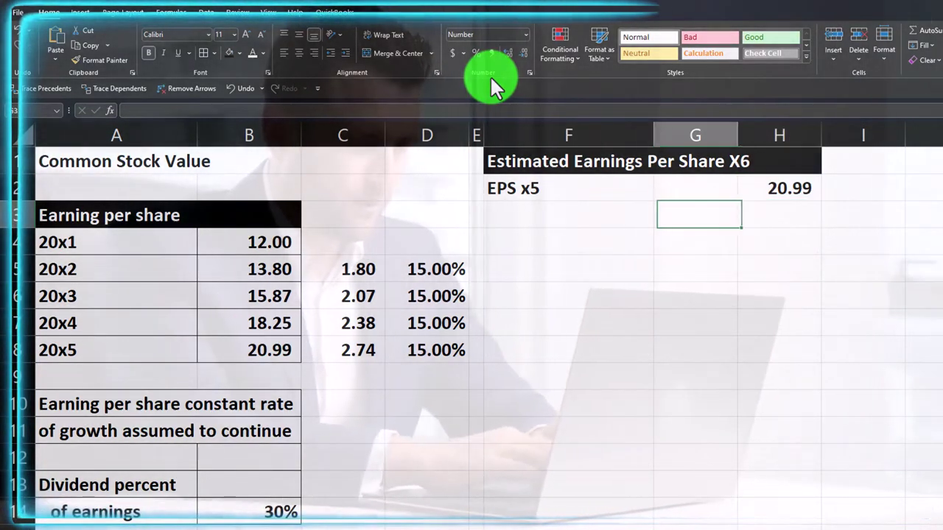
type("In")
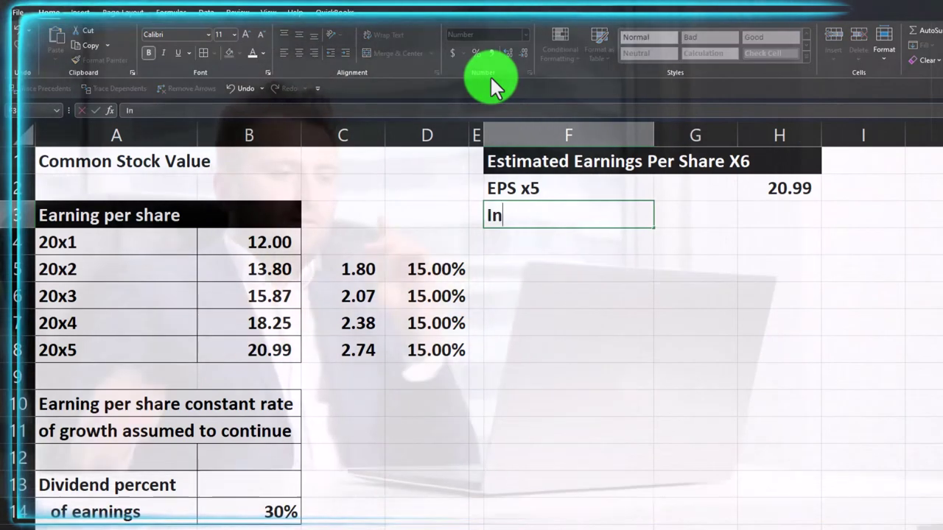
type("crease ")
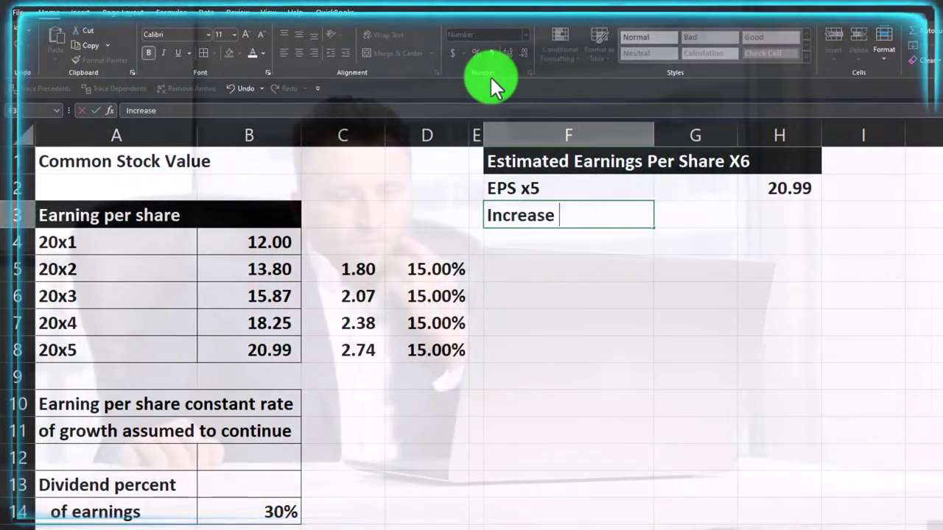
type("percent:")
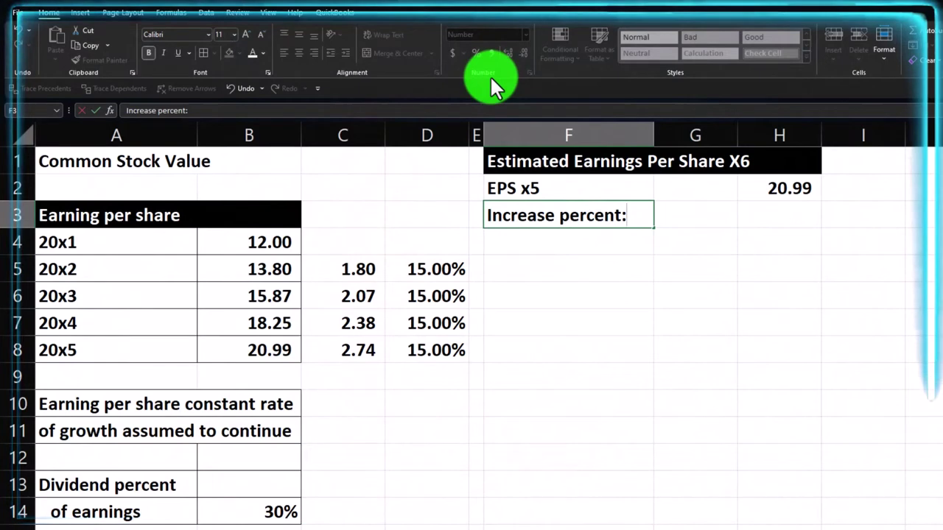
key("Return")
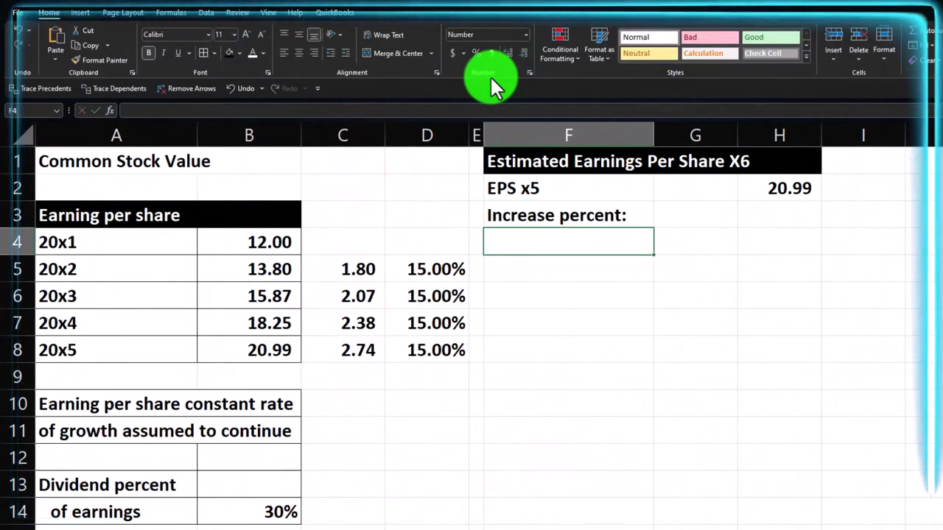
type("EPS es")
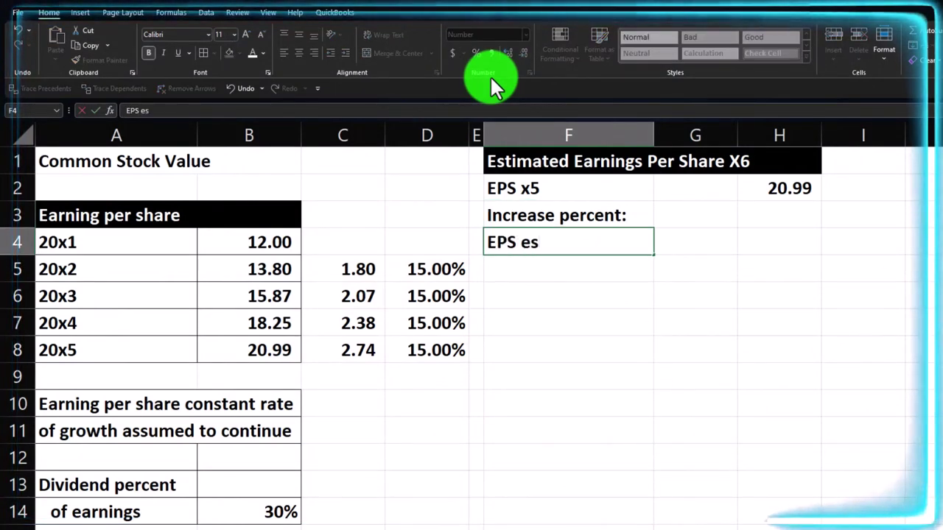
type("timated g")
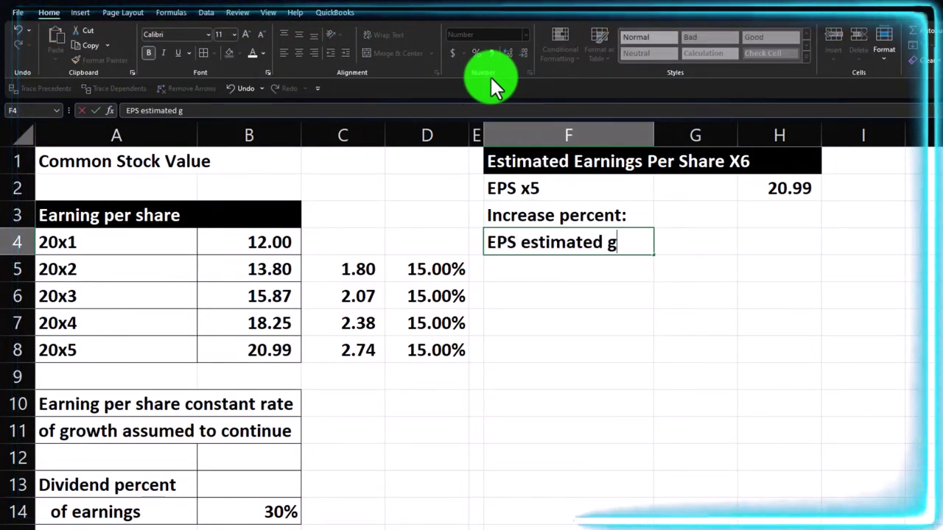
type("rowth rate")
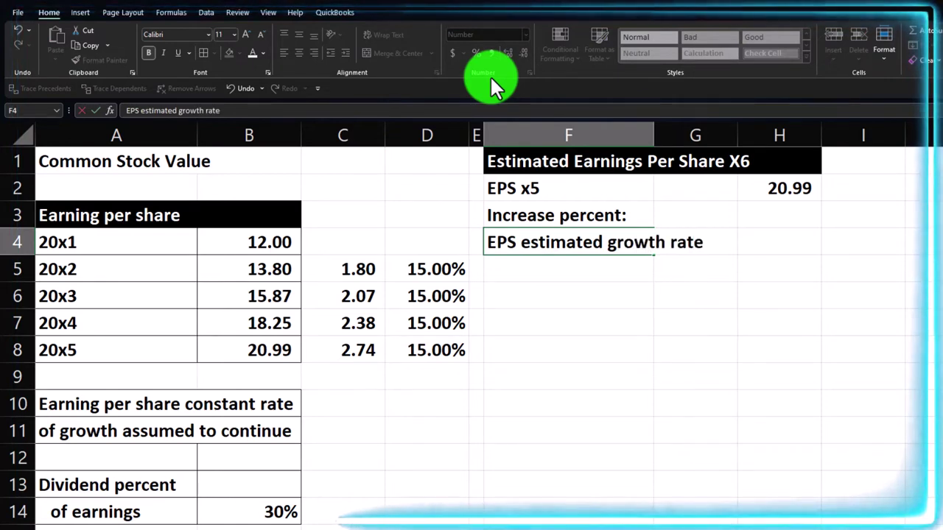
key("Return")
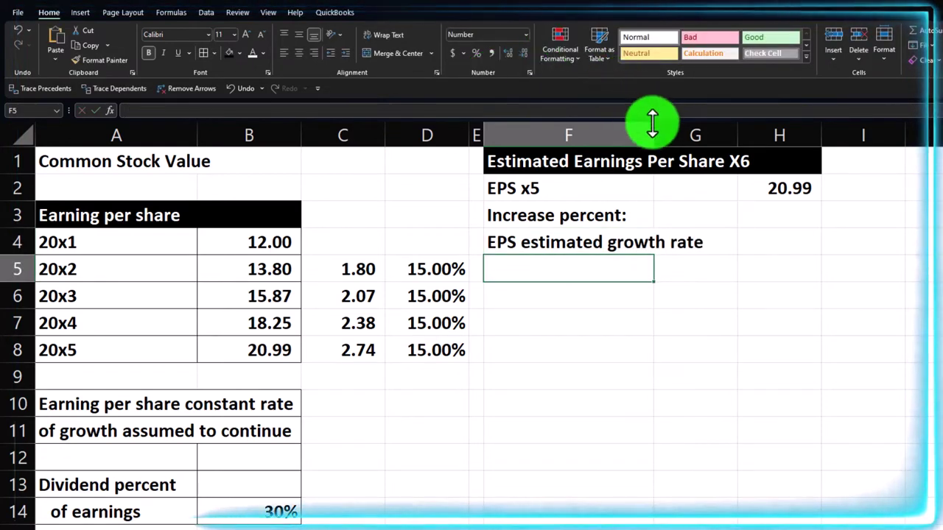
- Widen column F and link G4 to D8, formatted as a percentage showing 15%
left_click_drag(705, 131, 705, 131)
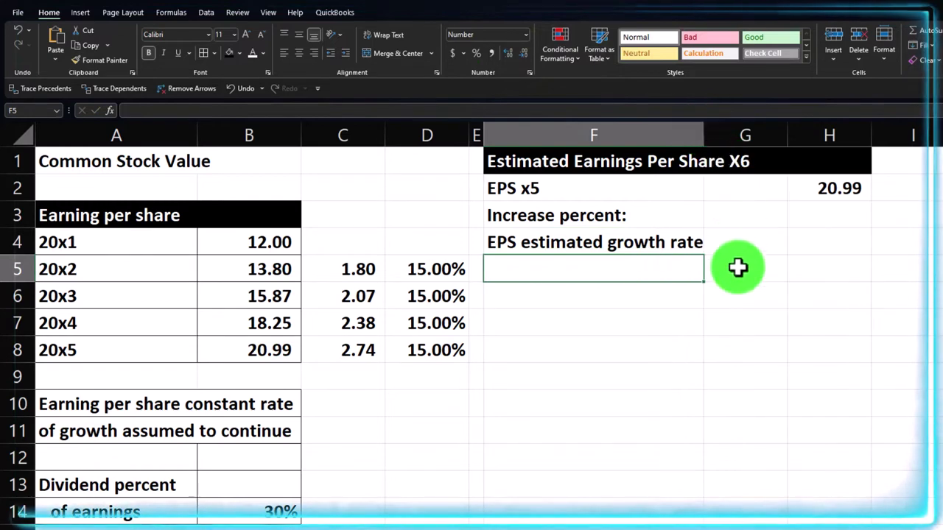
left_click(739, 245)
type("=")
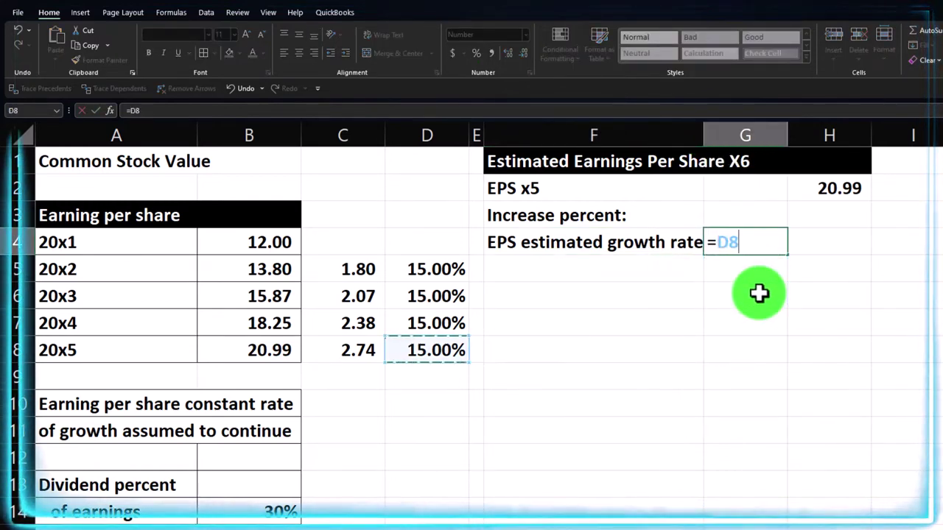
key("Return")
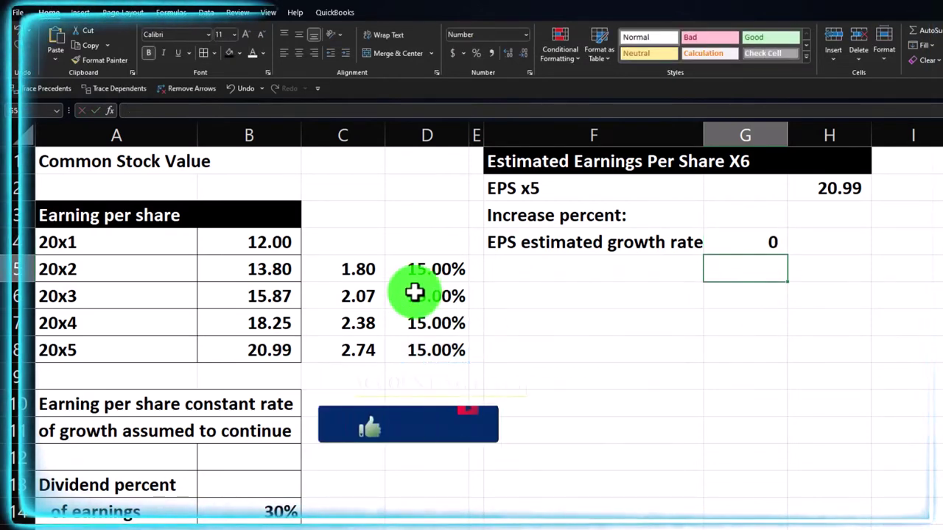
key("Up")
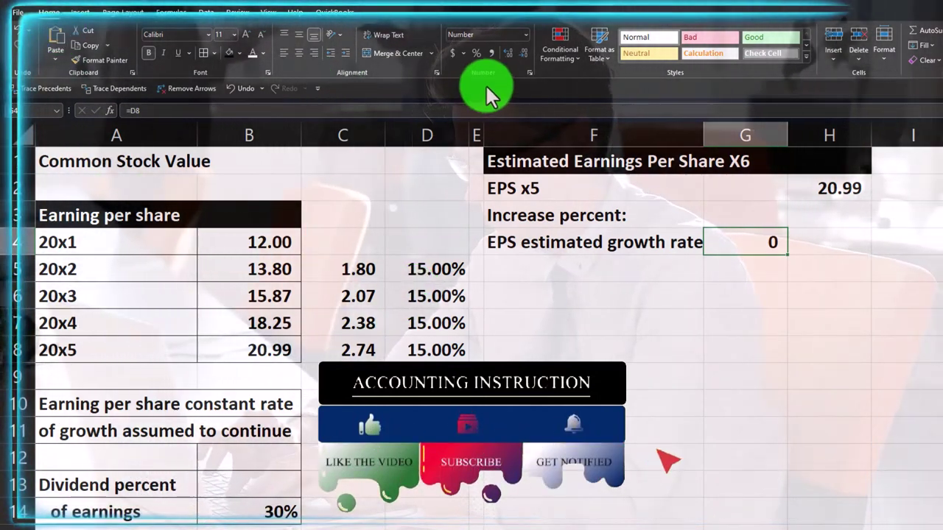
left_click(476, 52)
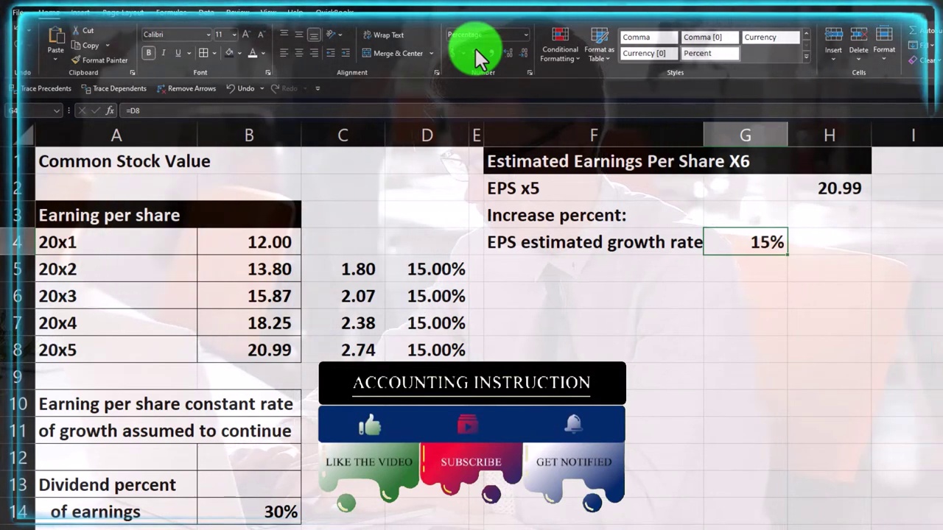
left_click(526, 267)
- Enter the 'Plus' label in F5 and an underlined value 1 in G5
type("O")
key("BackSpace")
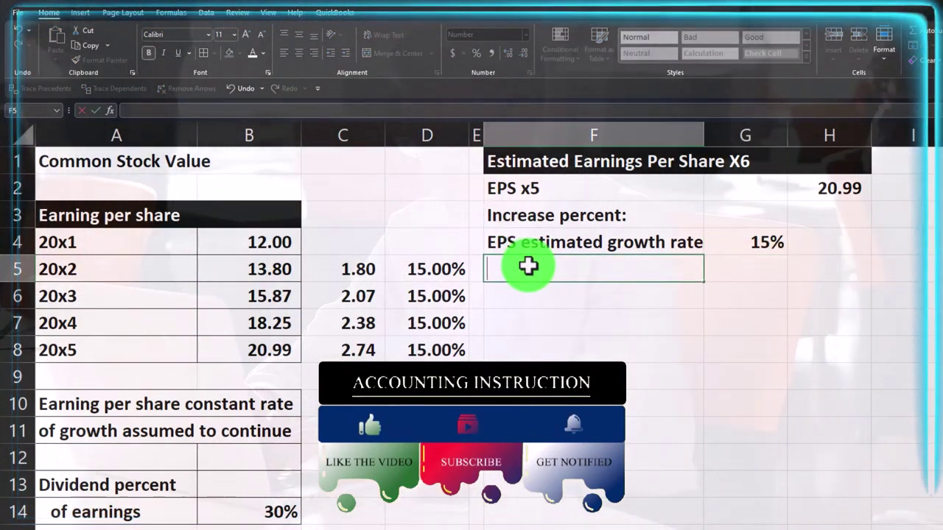
type("Plus")
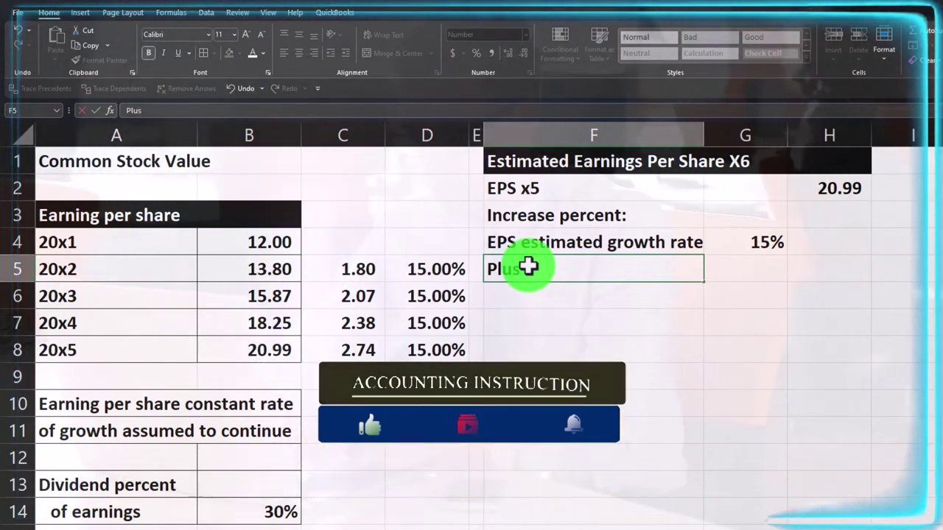
key("Tab")
type("1")
key("Return")
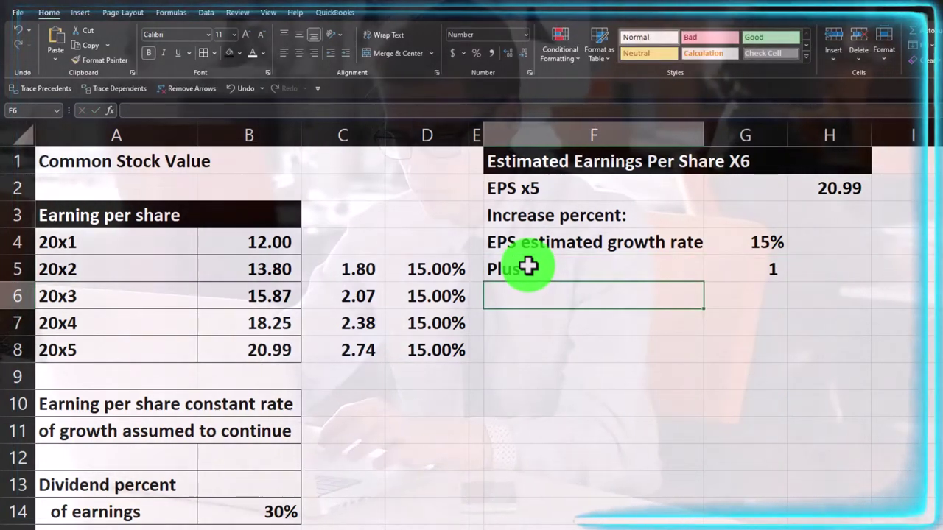
key("Up")
key("Right")
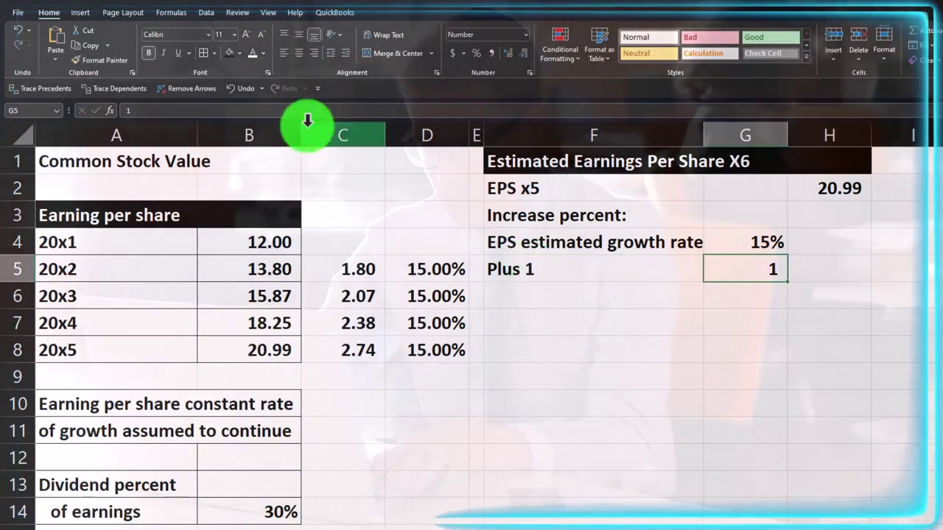
left_click(176, 51)
key("Down")
key("Left")
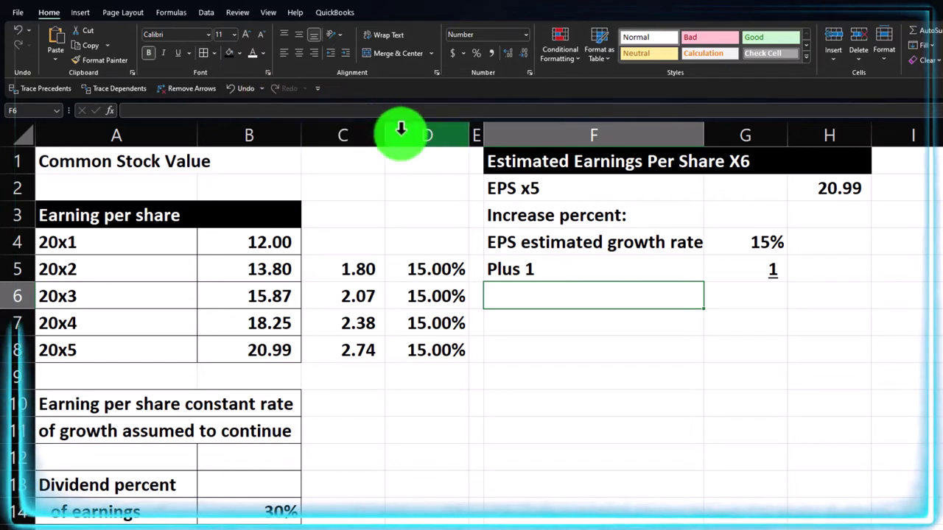
- Label F6 'Increase percent', replacing the mistyped entry
type("E")
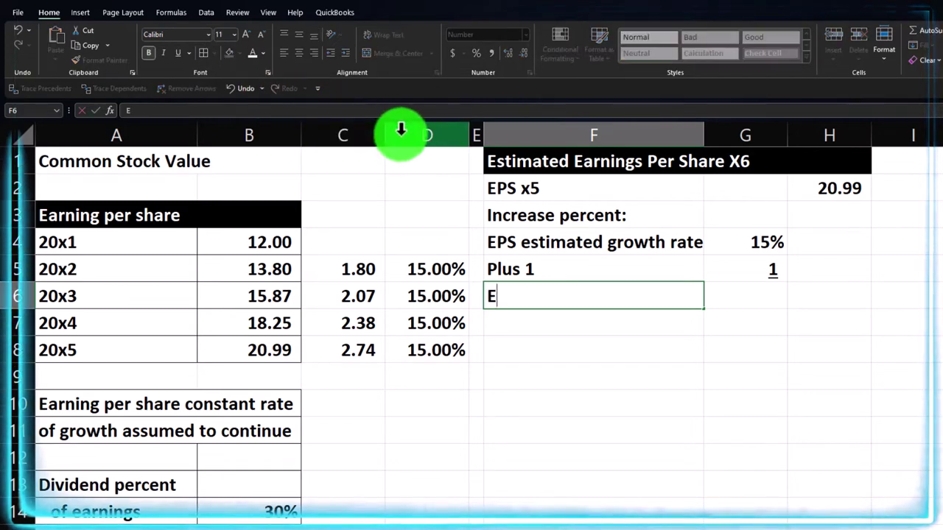
type("stimated EPS X")
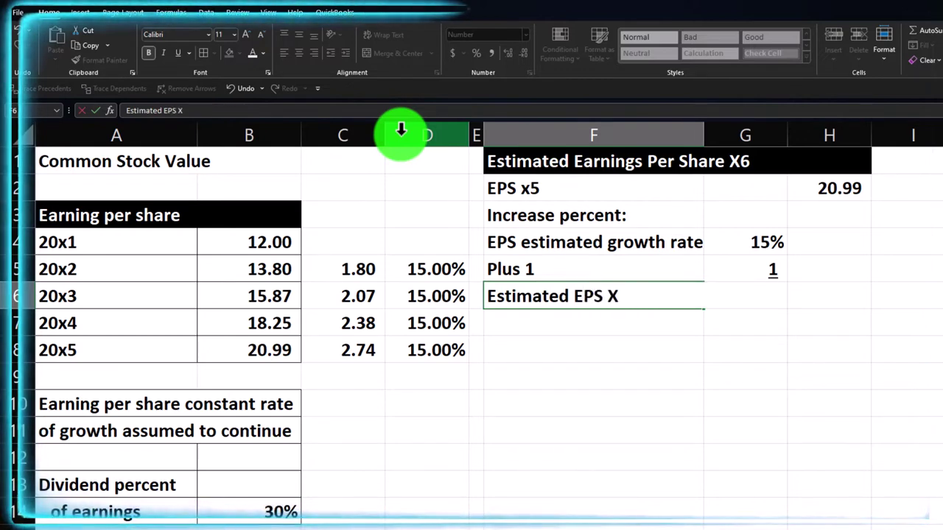
key("Tab")
key("Tab")
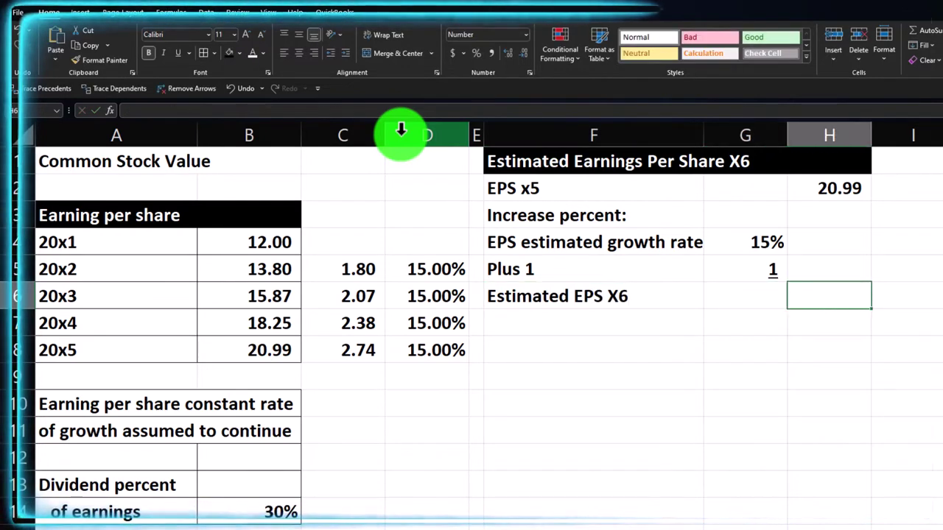
key("Left")
type("I")
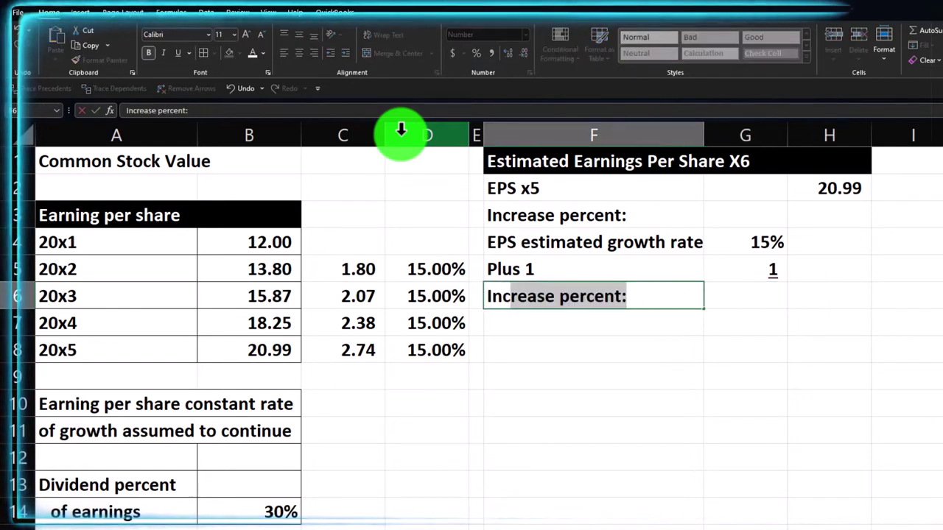
type("ncrease pe")
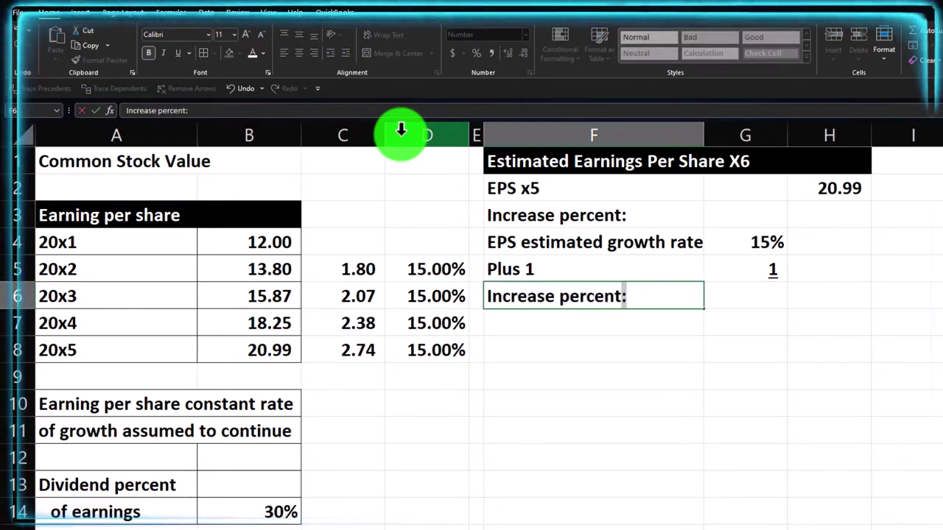
type("rcent")
key("Tab")
key("Tab")
- Enter =SUM(G4:G5) in H6 and format it as an underlined percentage, 115%
type("=")
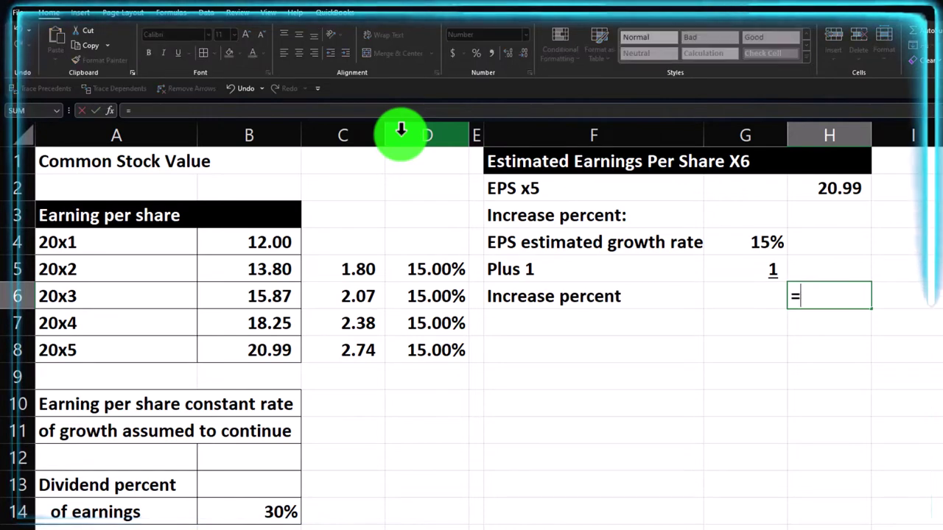
type("sum(")
key("Left")
key("Up")
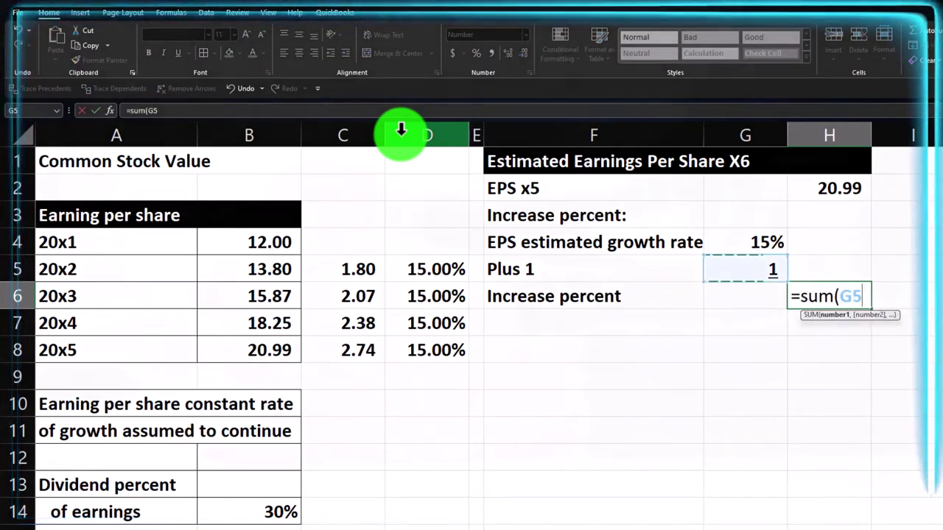
key("Up")
key("shift+Down")
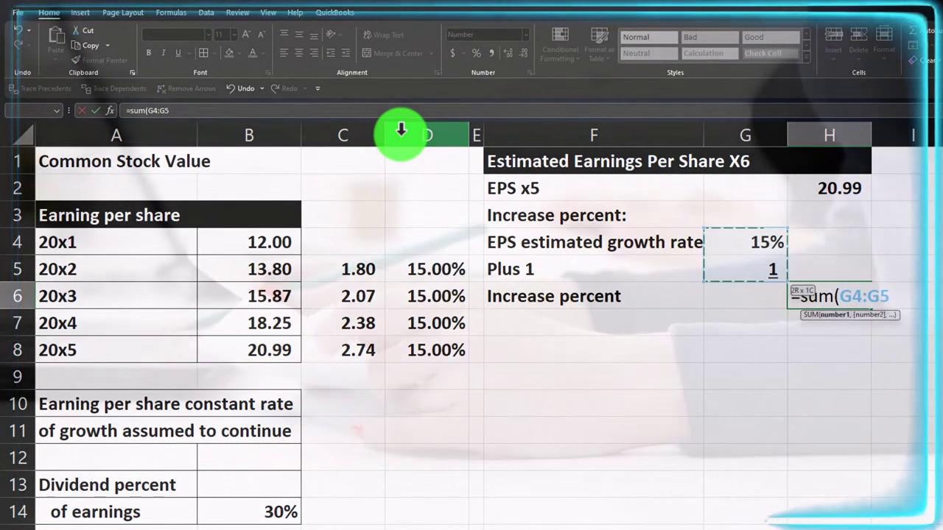
key("Return")
key("Up")
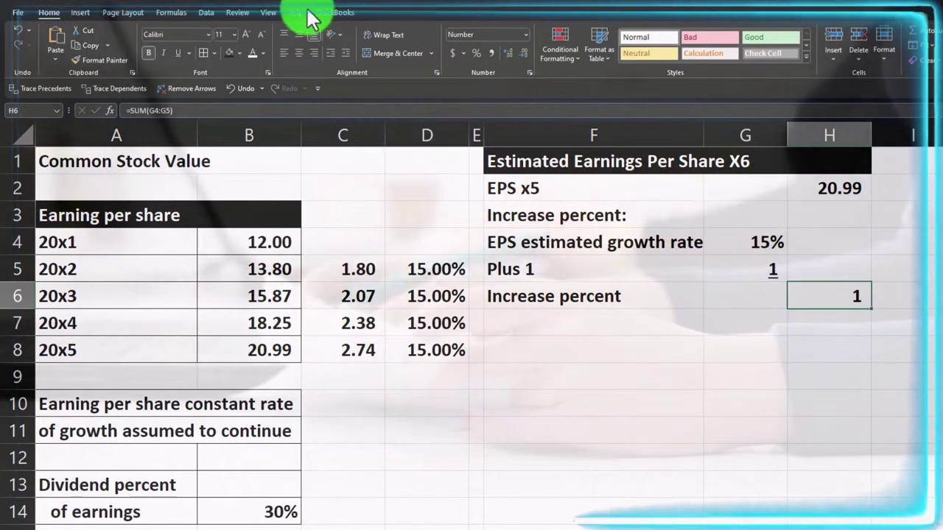
left_click(475, 53)
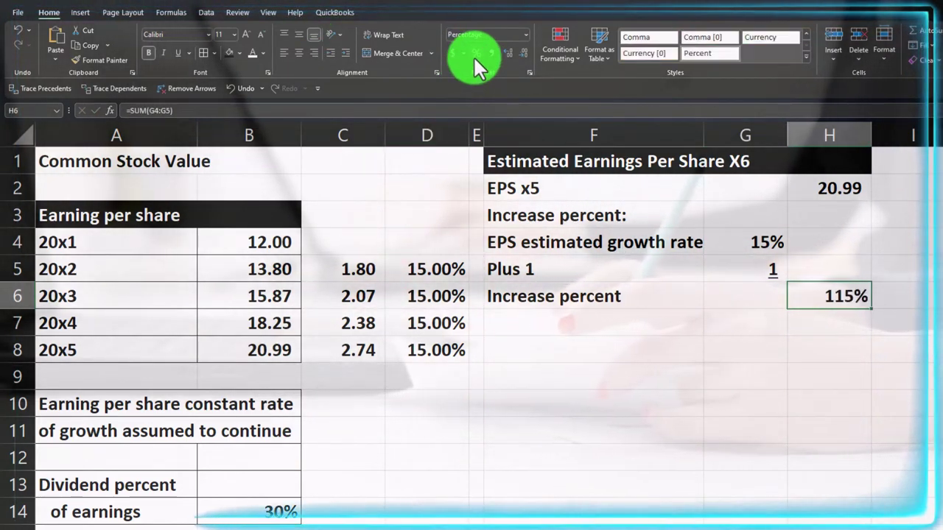
left_click(177, 53)
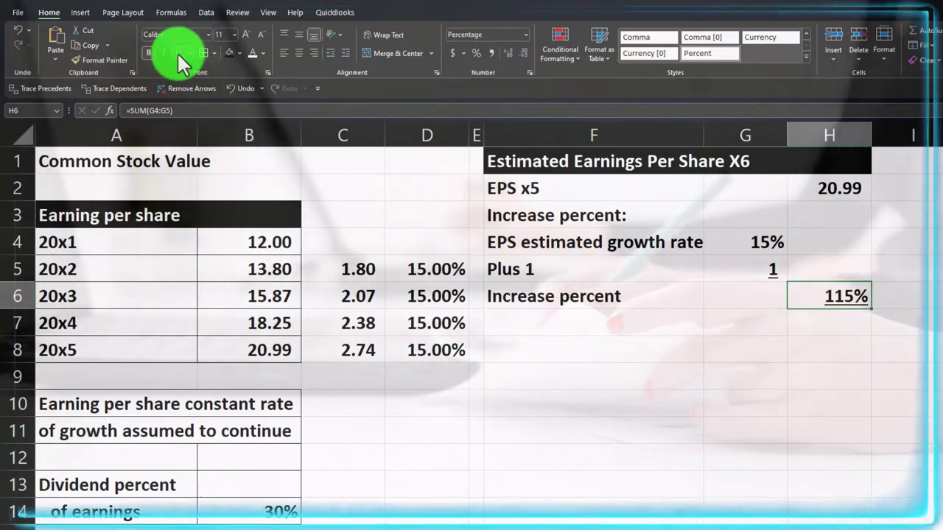
key("Down")
key("Left")
key("Left")
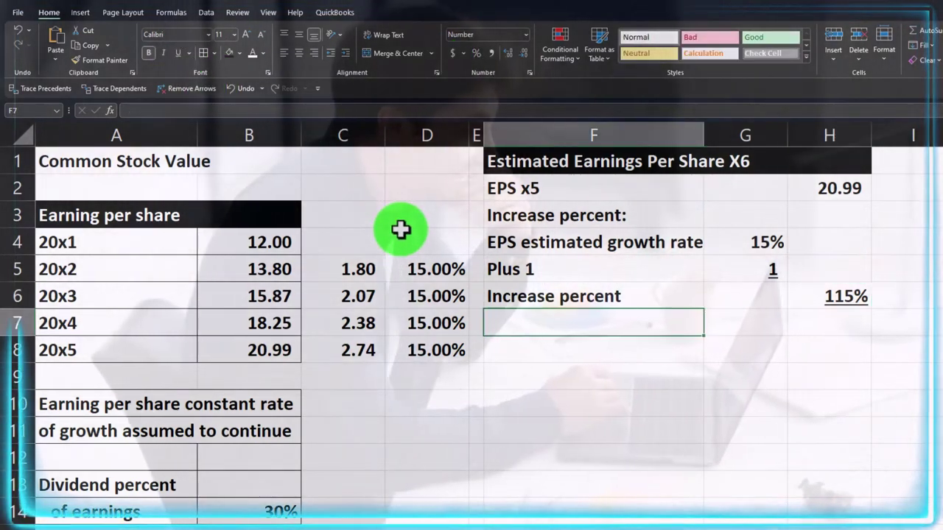
- Label F7 'Estimated earnings per share x6' and start an H7 formula referencing H2
type("Es")
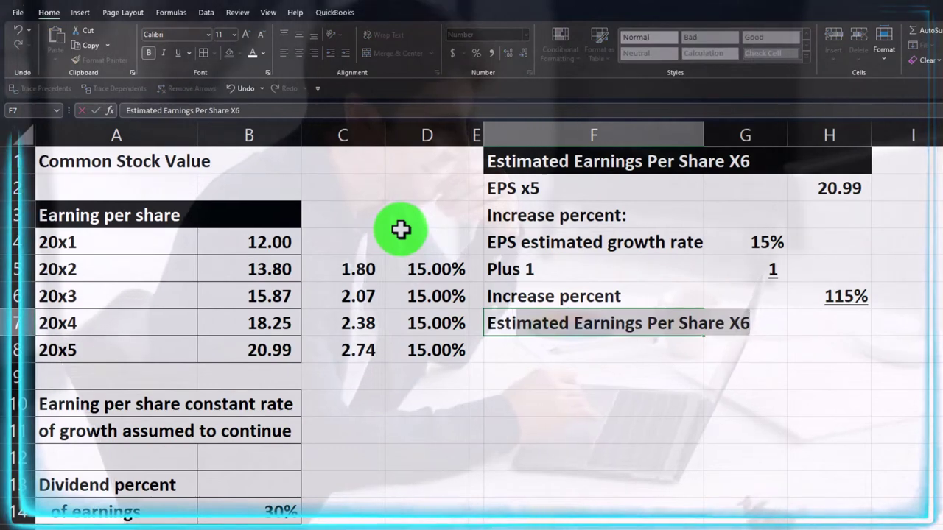
type("timated earnings ")
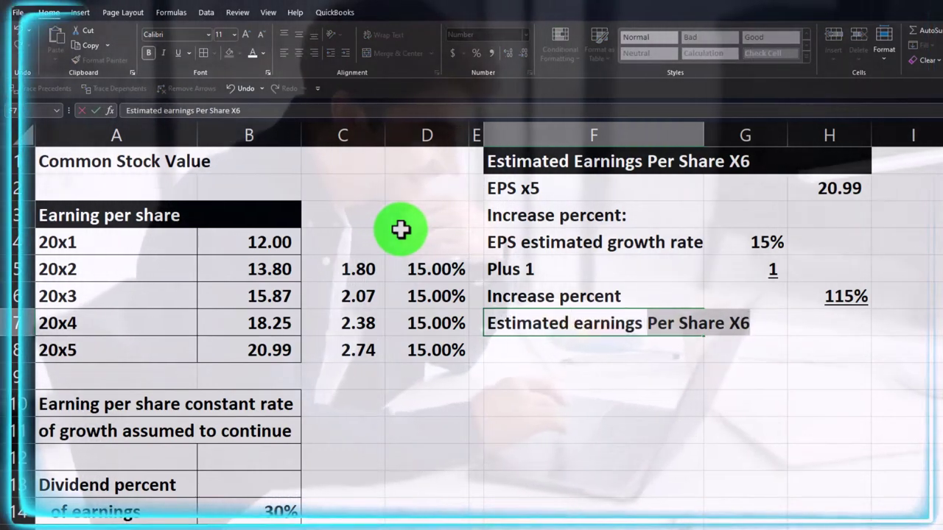
type("per share X6")
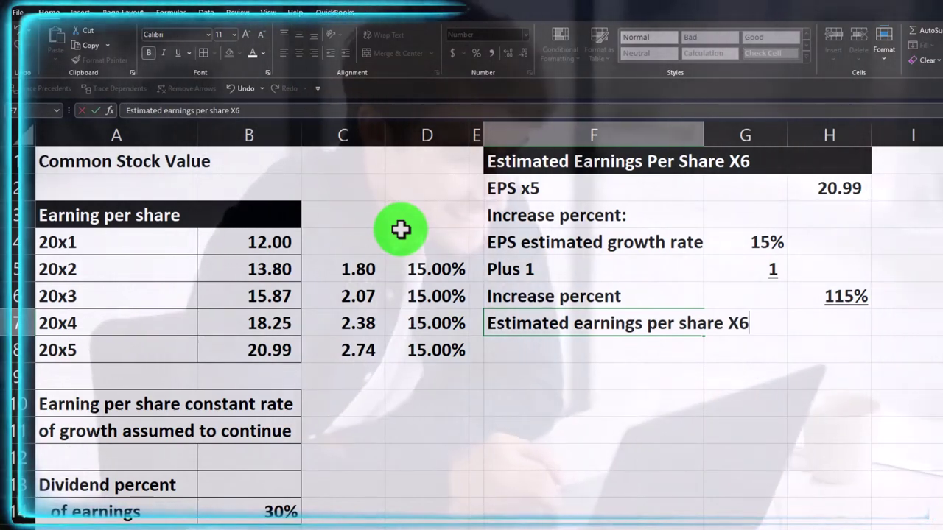
key("BackSpace")
key("BackSpace")
type("x6")
key("Tab")
key("Tab")
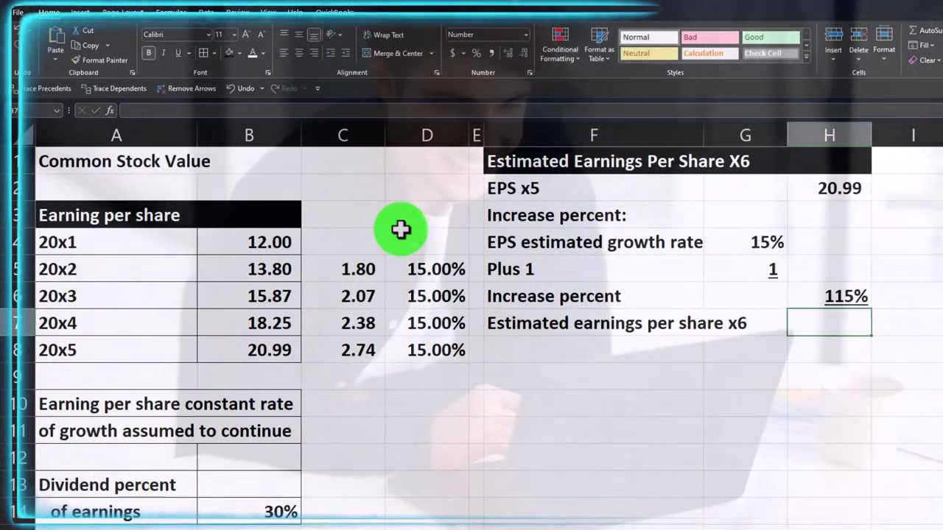
type("=")
key("Up")
key("Up")
key("Up")
key("Up")
key("Up")
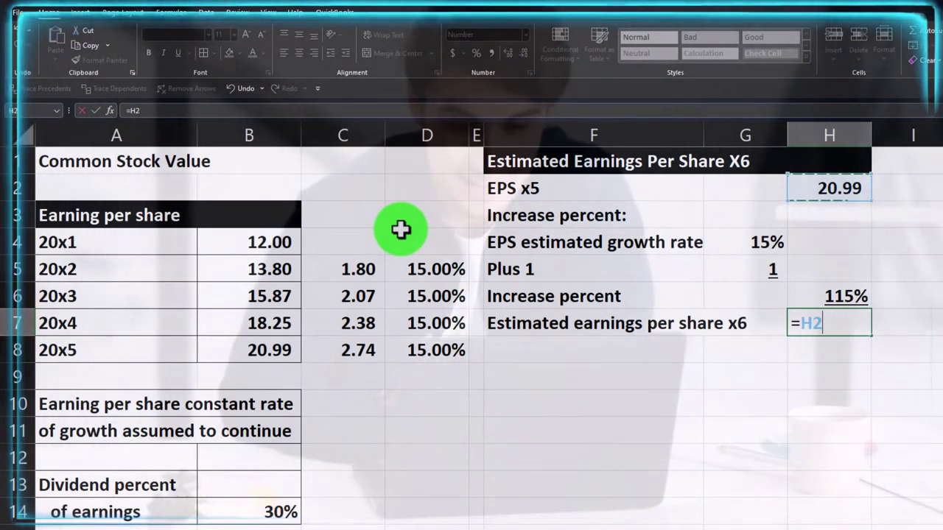
- Finish H7 as =H2*H6 and show it with two decimals as 24.14
type("*")
key("Up")
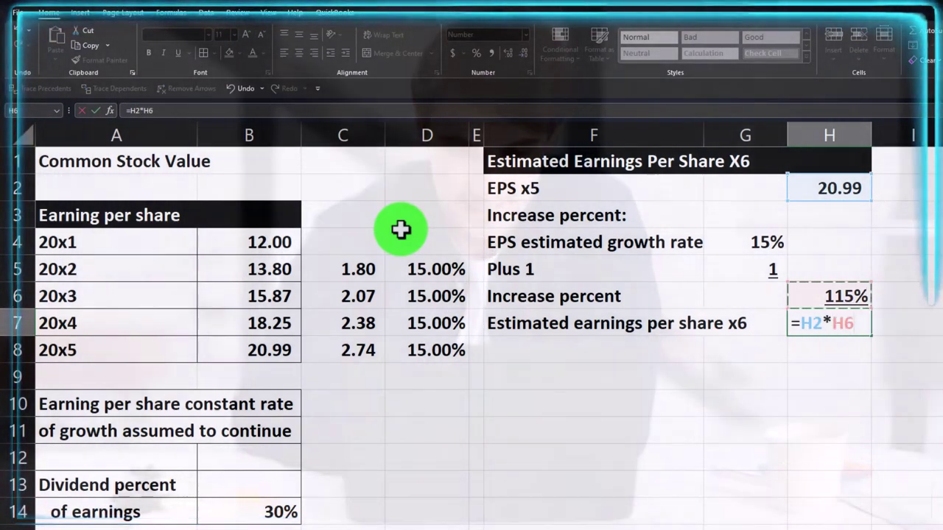
key("Return")
key("Return")
key("Right")
key("Up")
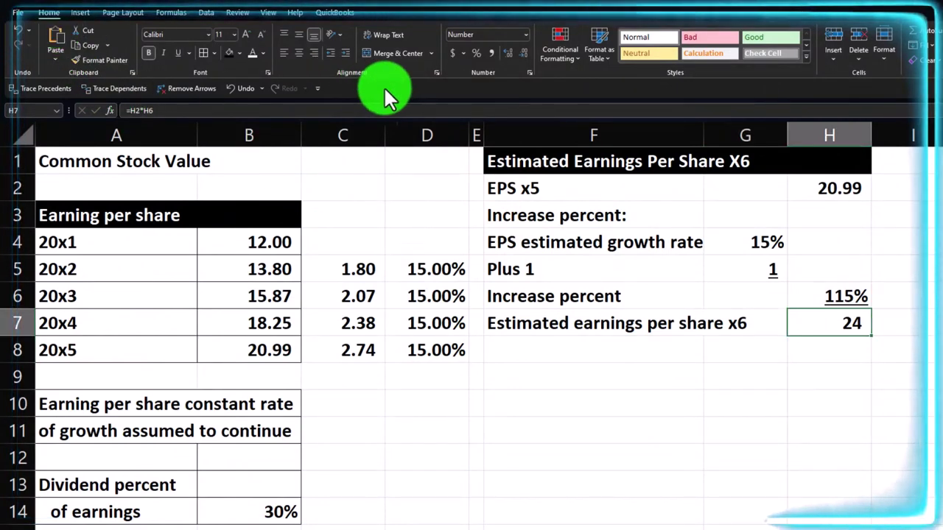
left_click(509, 56)
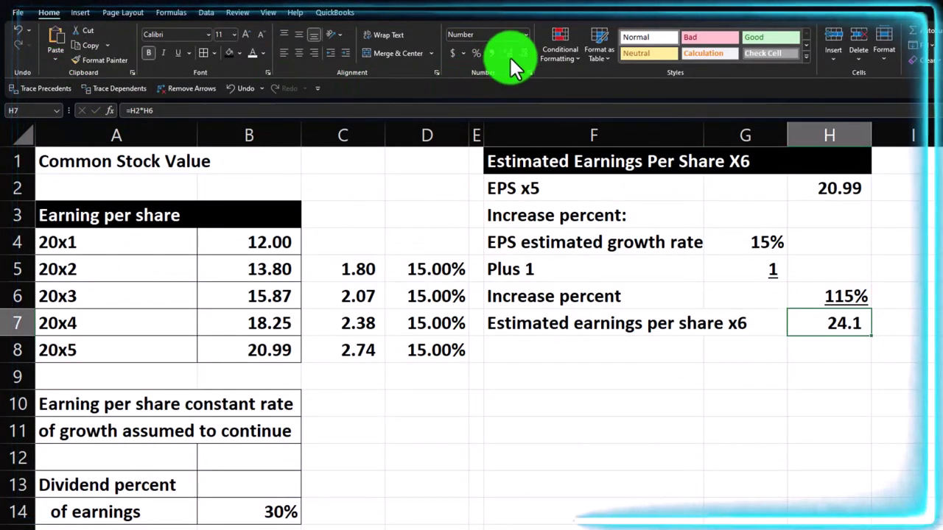
left_click(509, 55)
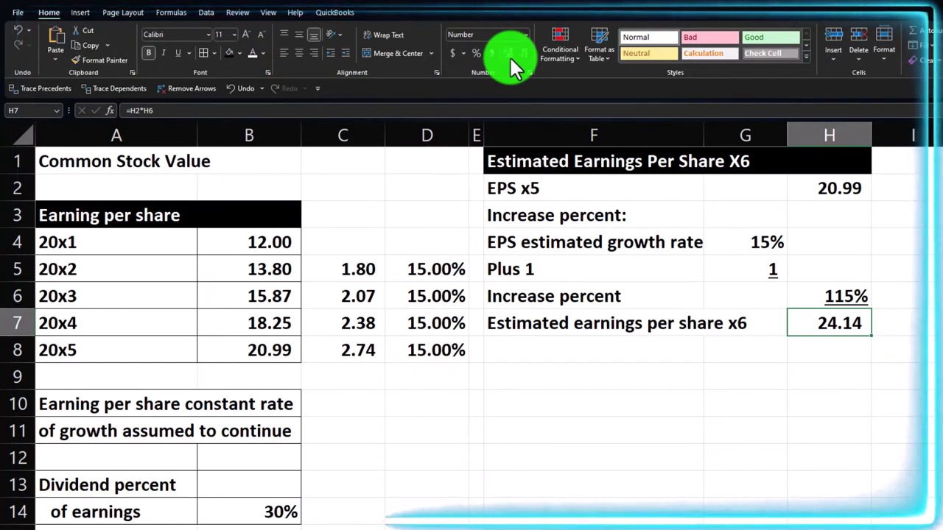
key("Down")
key("Down")
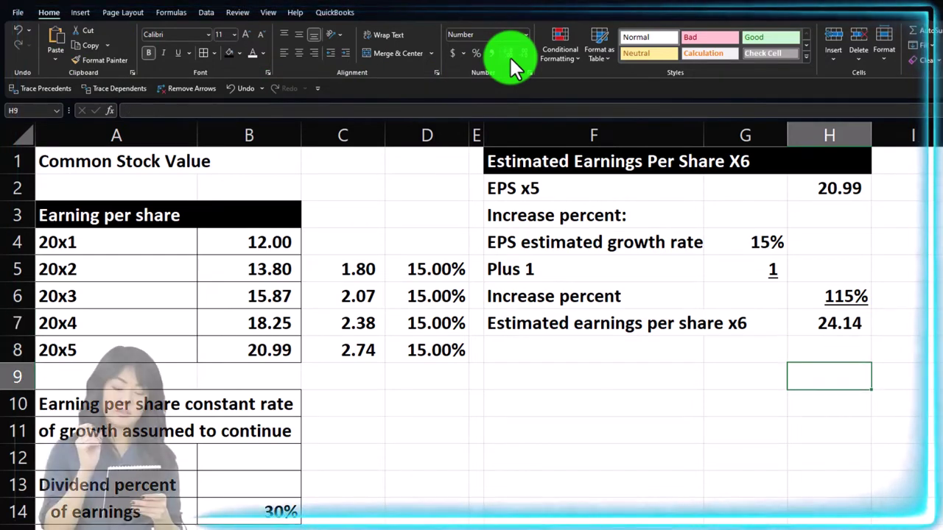
- Link H9 to the EPS in H2 and enter a 15% growth rate in H10
type("=")
key("Up")
key("Up")
key("Up")
key("Up")
key("Up")
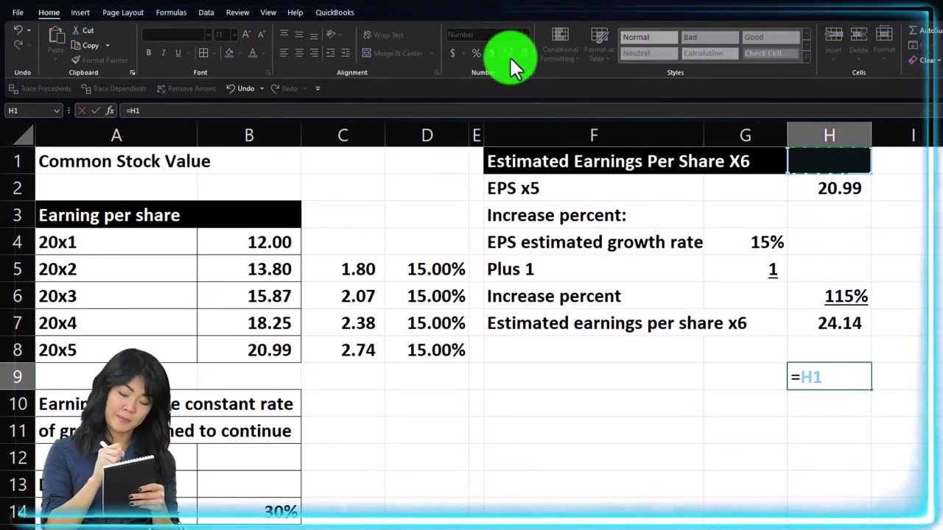
key("Down")
key("Return")
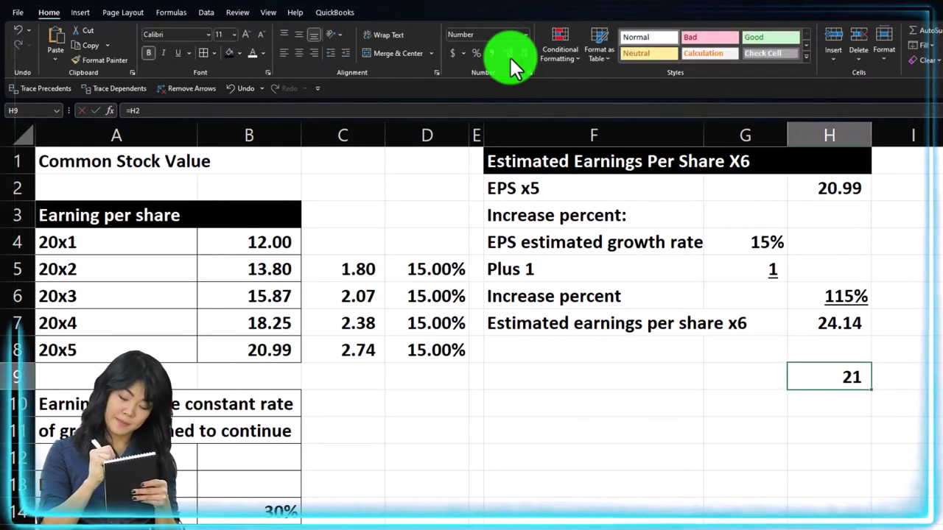
key("Down")
type(".15")
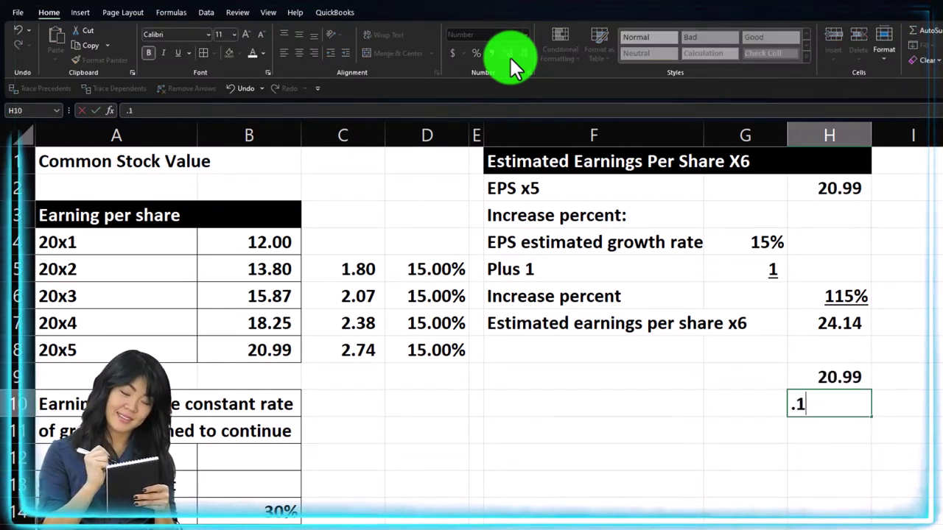
key("ctrl+Return")
left_click(476, 53)
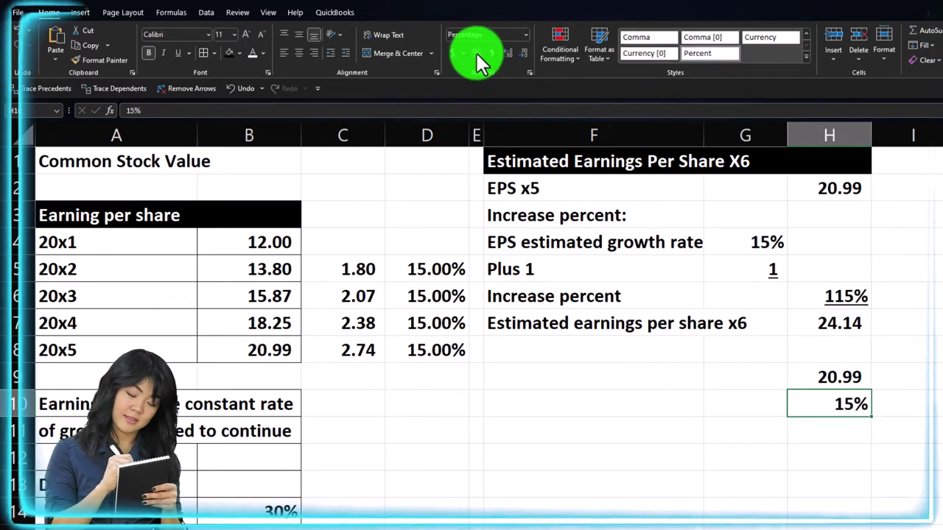
key("Down")
- Compute the growth amount in H11 as H9 times H10, shown as 3.15
type("=")
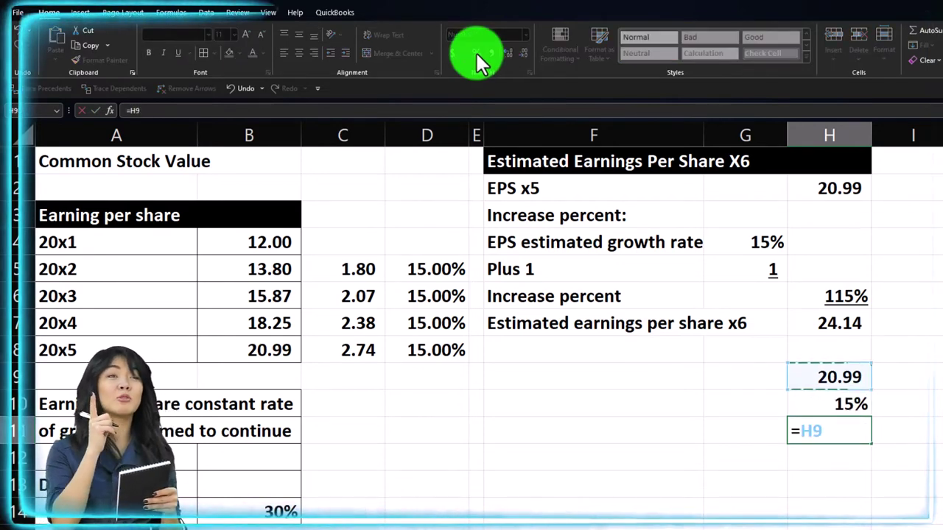
type("*")
key("Up")
key("Return")
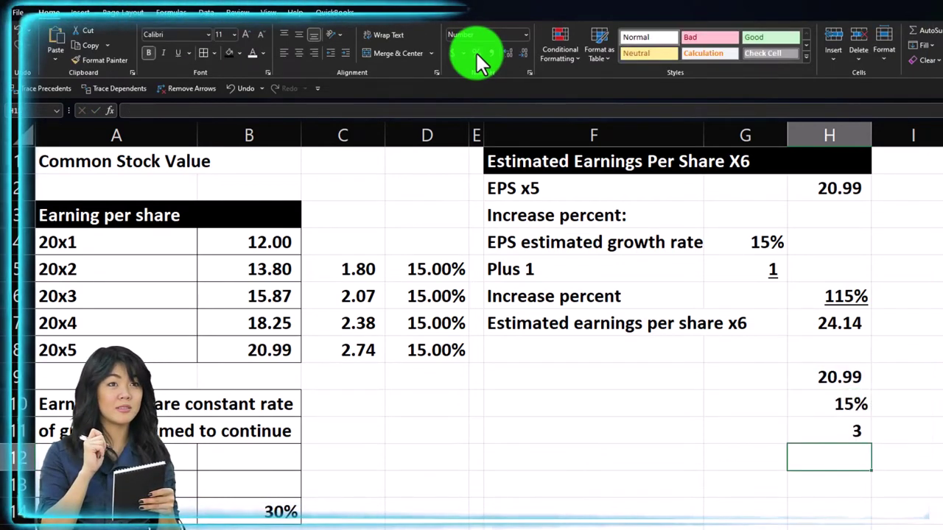
key("Up")
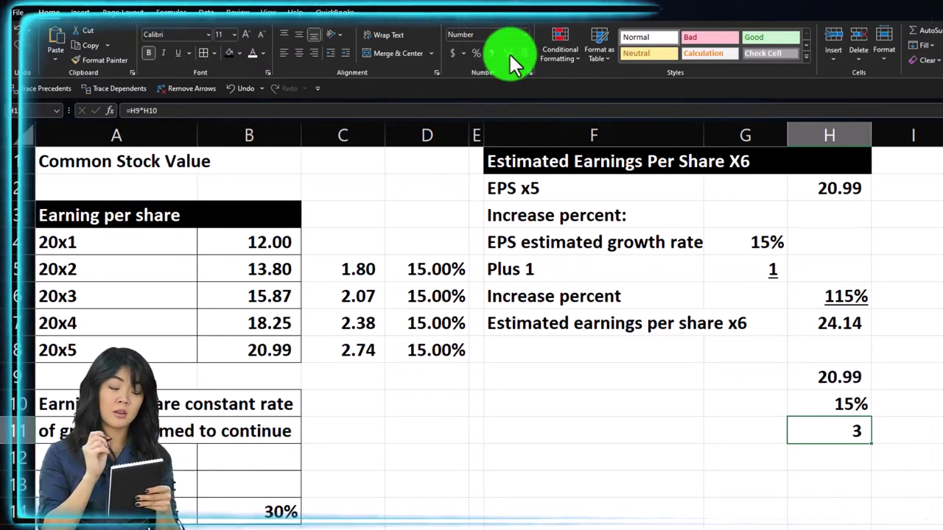
left_click(509, 52)
left_click(509, 53)
key("Return")
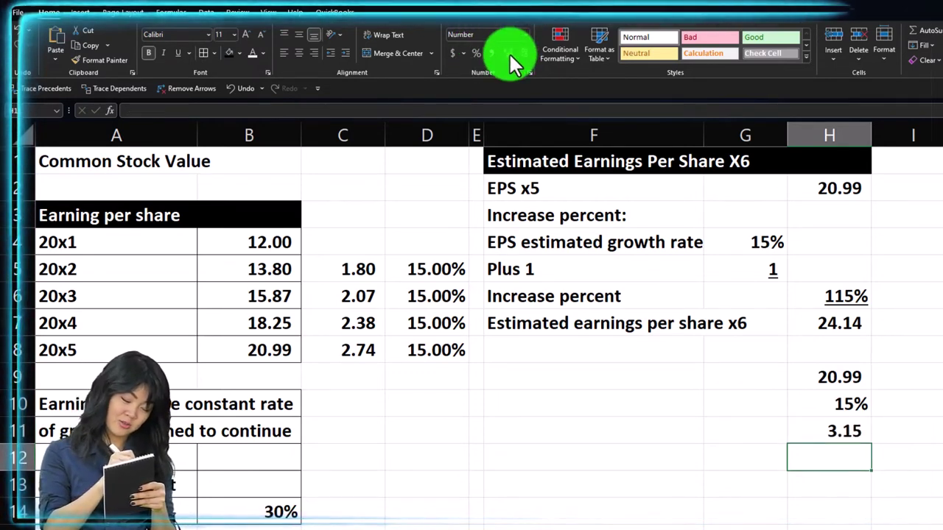
- Set H12 to +H9 and H13 to +H11+H12 for the total
type("+")
key("Up")
key("Up")
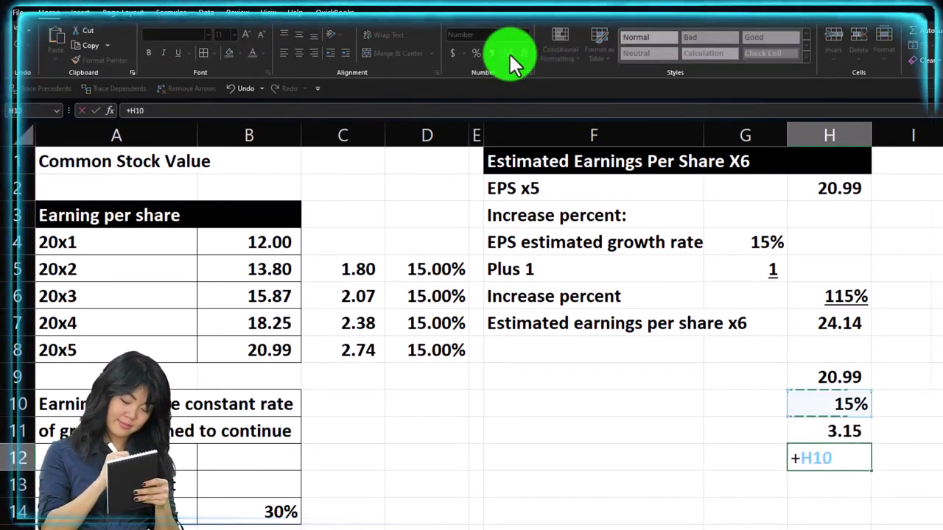
key("Up")
key("Return")
type("+")
key("Up")
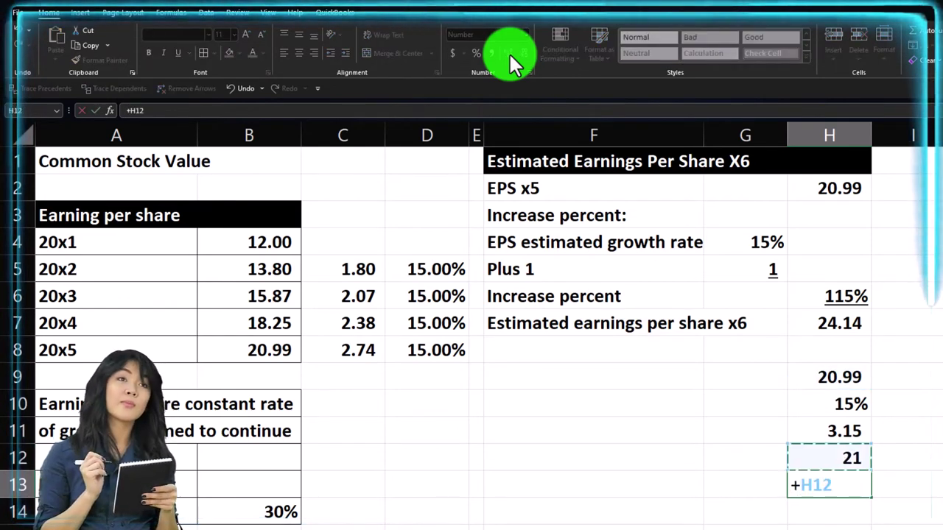
key("Up")
type("+")
key("Up")
key("Return")
- Format H12:H13 with two decimals, showing 20.99 and 24.14
key("Up")
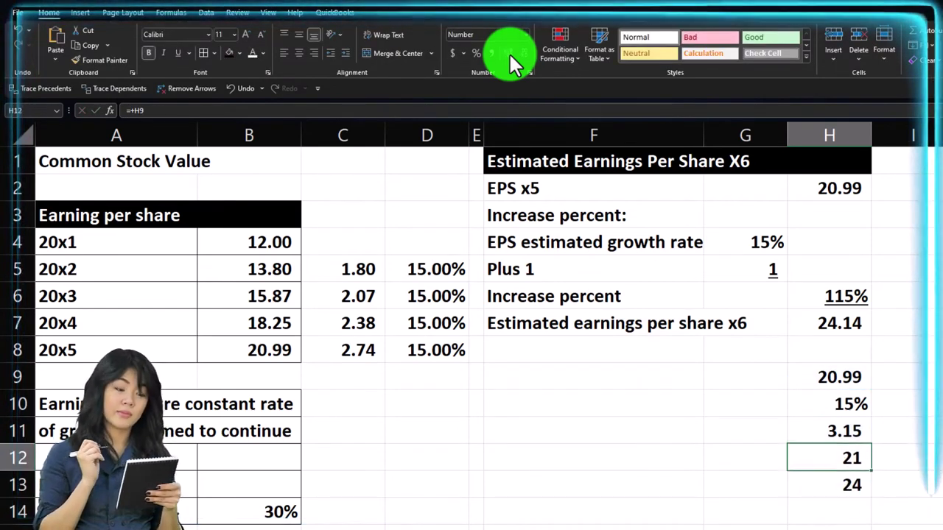
left_click_drag(839, 458, 833, 479)
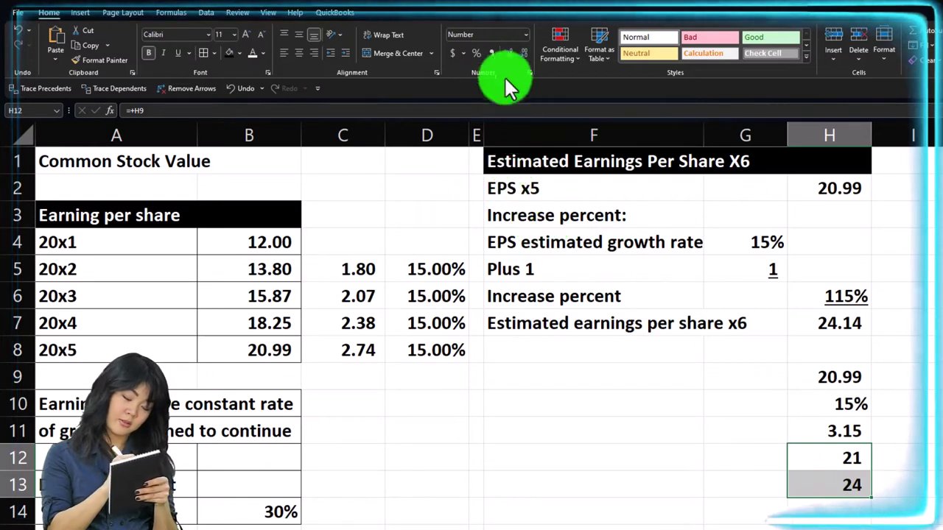
left_click(473, 52)
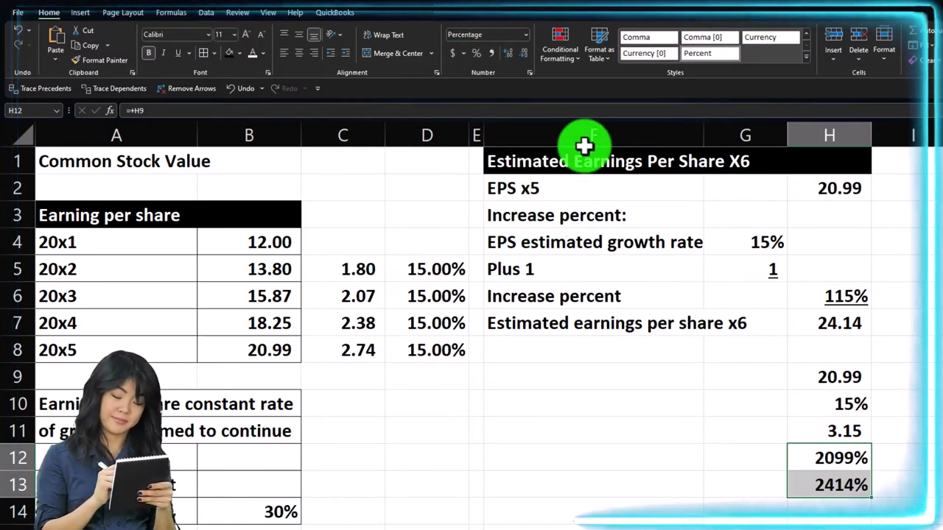
left_click(39, 39)
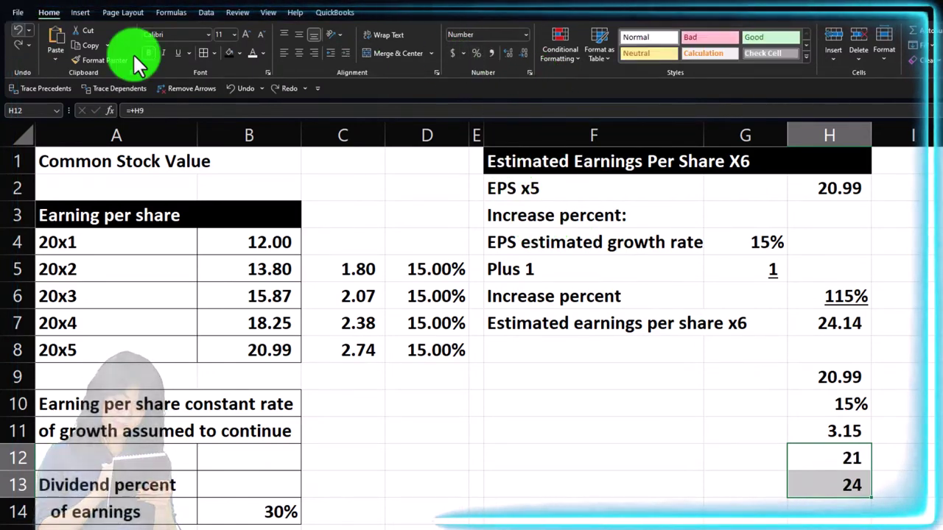
left_click(507, 50)
left_click(755, 462)
left_click(844, 487)
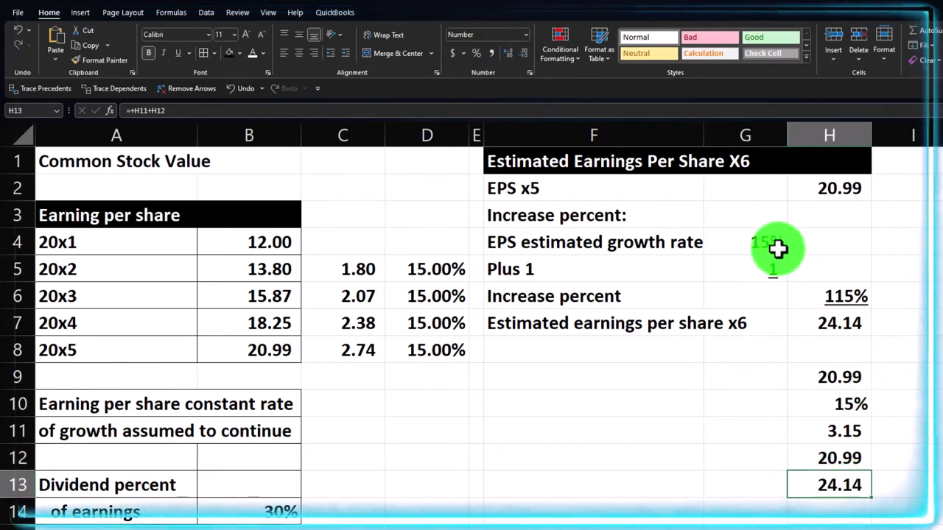
left_click(774, 246)
- Copy blank formatting onto H9:H13 with Format Painter and delete their check figures
left_click(763, 268)
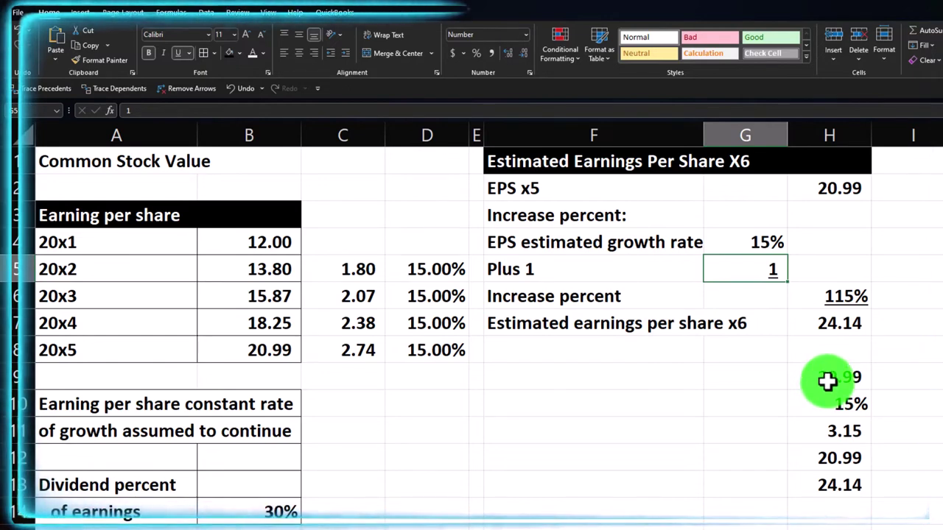
left_click(932, 372)
left_click(96, 59)
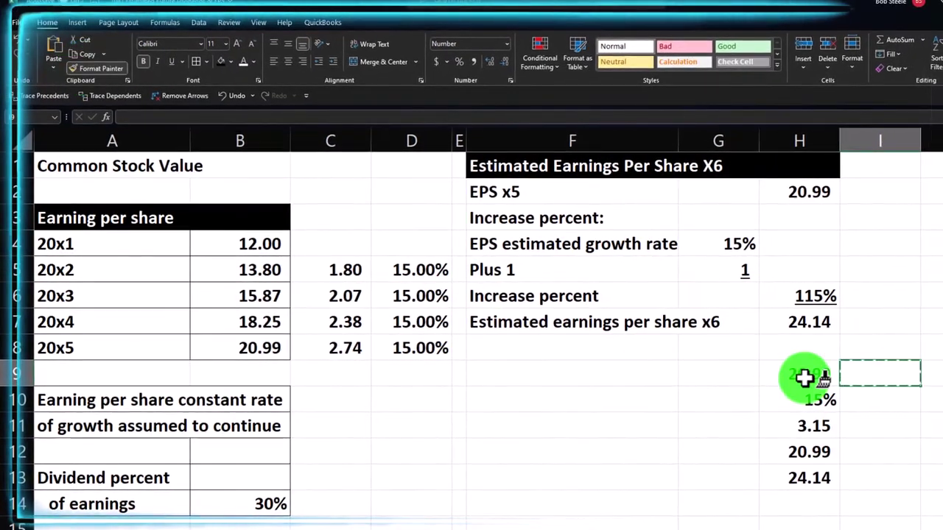
left_click_drag(804, 378, 803, 481)
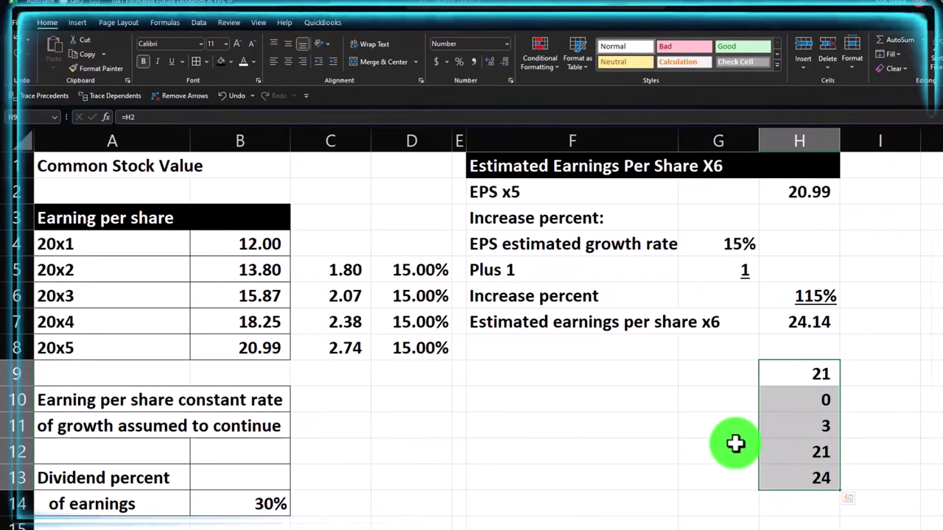
left_click(736, 443)
left_click_drag(803, 381, 807, 470)
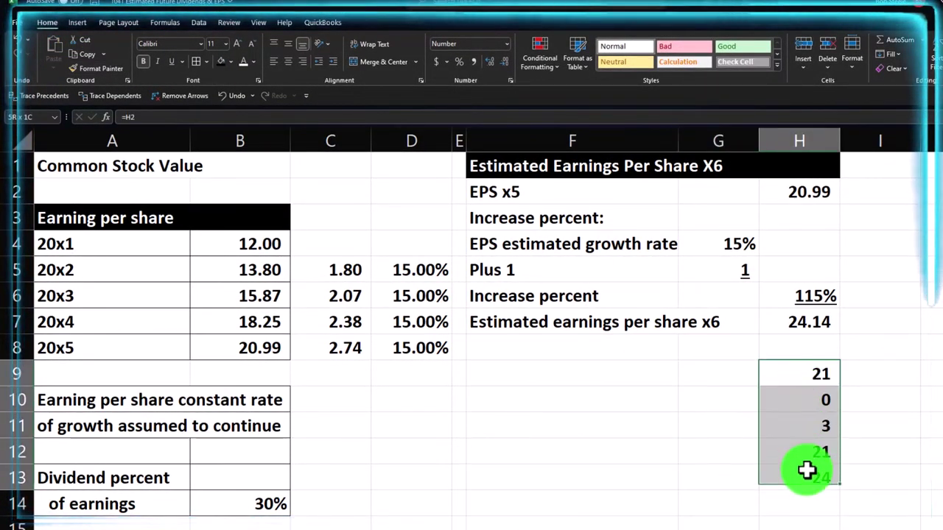
key("Delete")
left_click(524, 193)
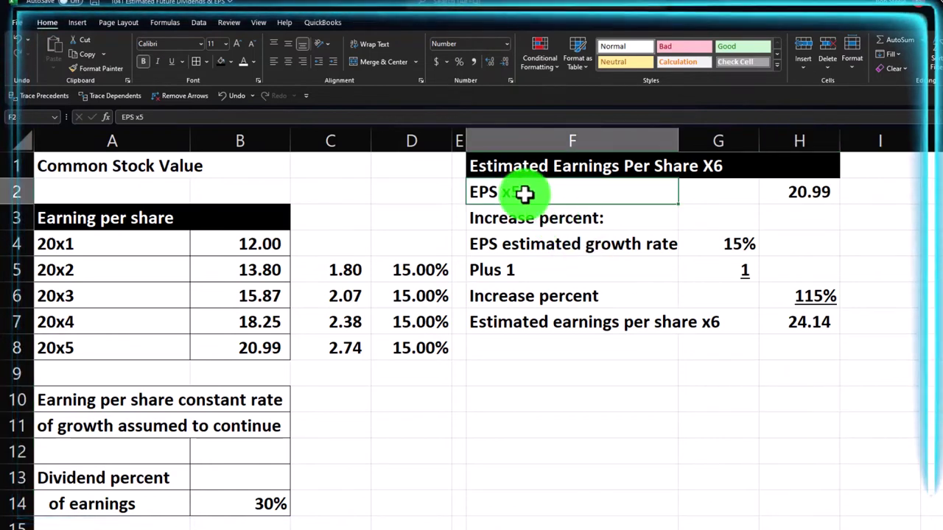
- Indent the F4:F6 labels one level, with 'Increase percent' indented further
left_click_drag(533, 246, 536, 296)
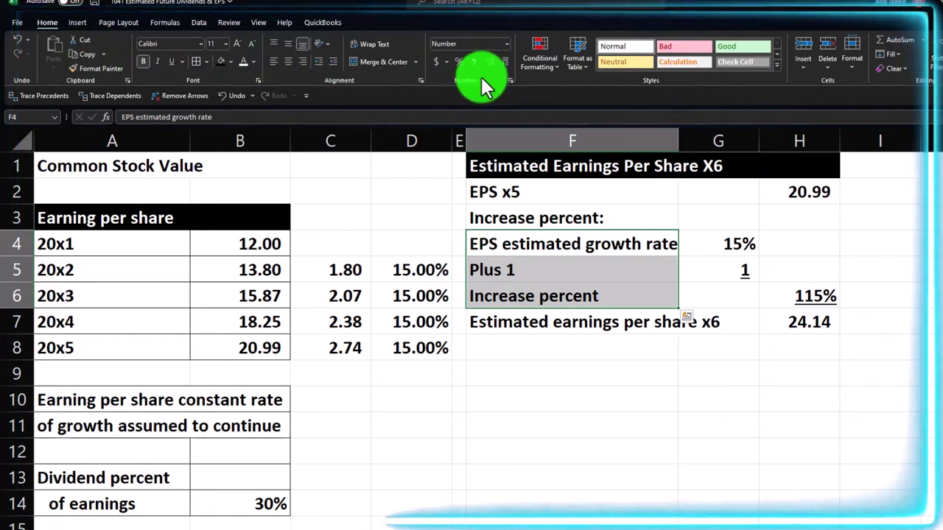
left_click(334, 62)
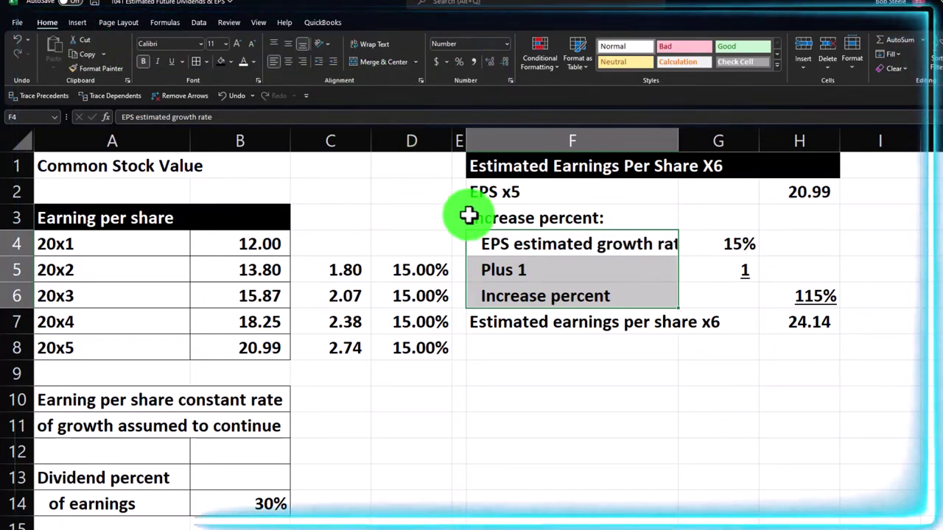
left_click(505, 294)
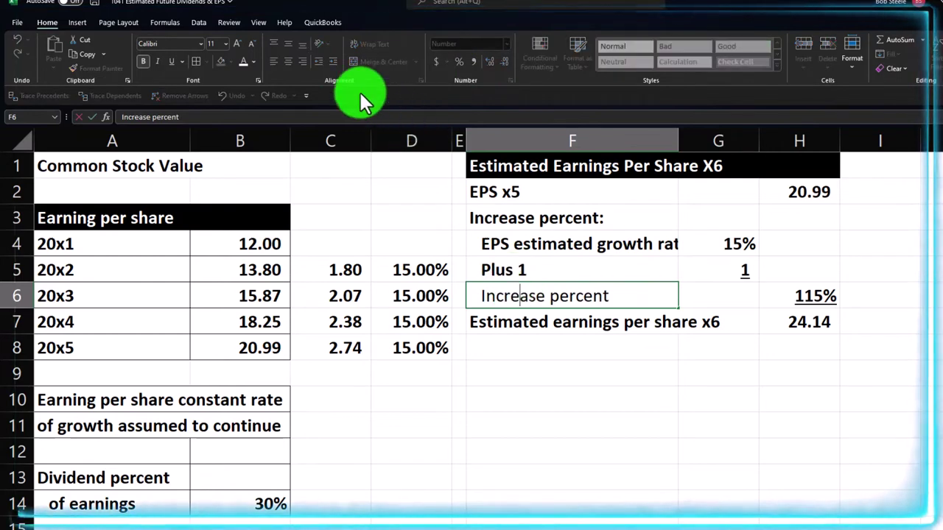
key("Escape")
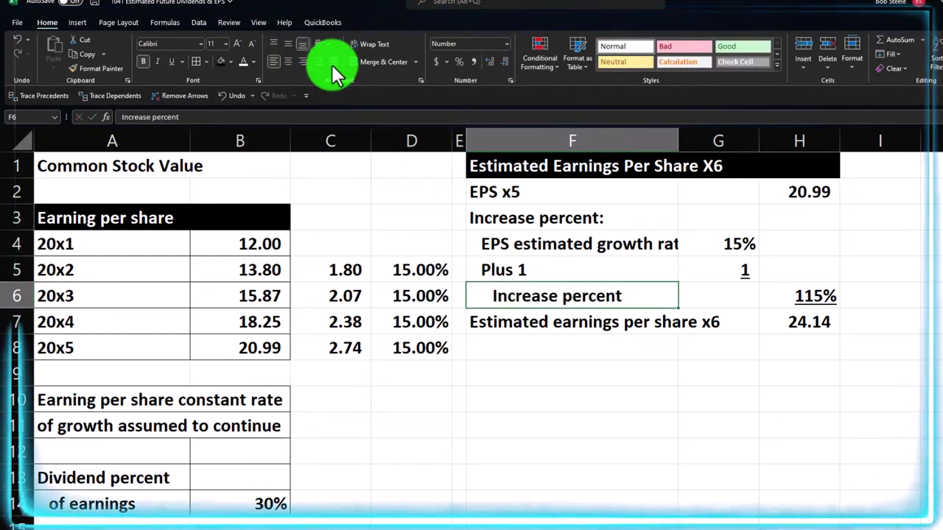
left_click_drag(585, 197, 777, 313)
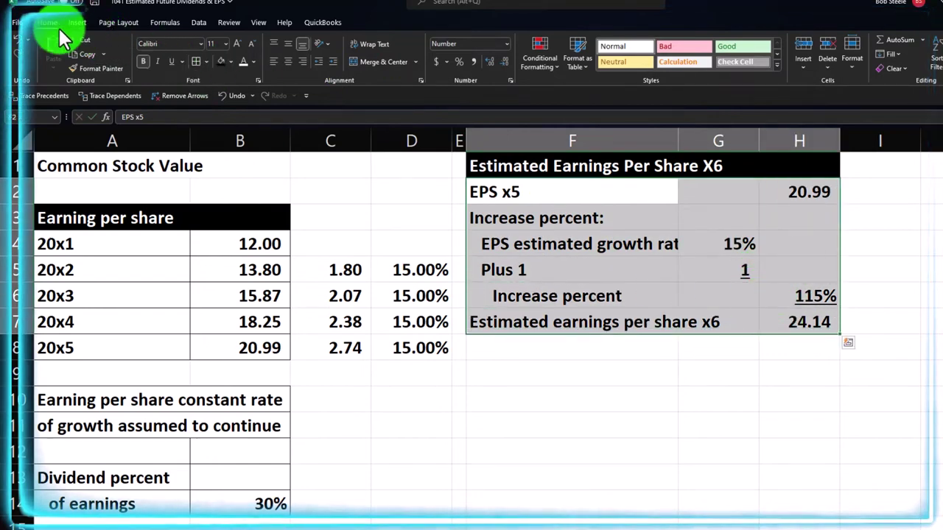
- Fill the F2:H7 estimate block light cyan and add All Borders
left_click(230, 62)
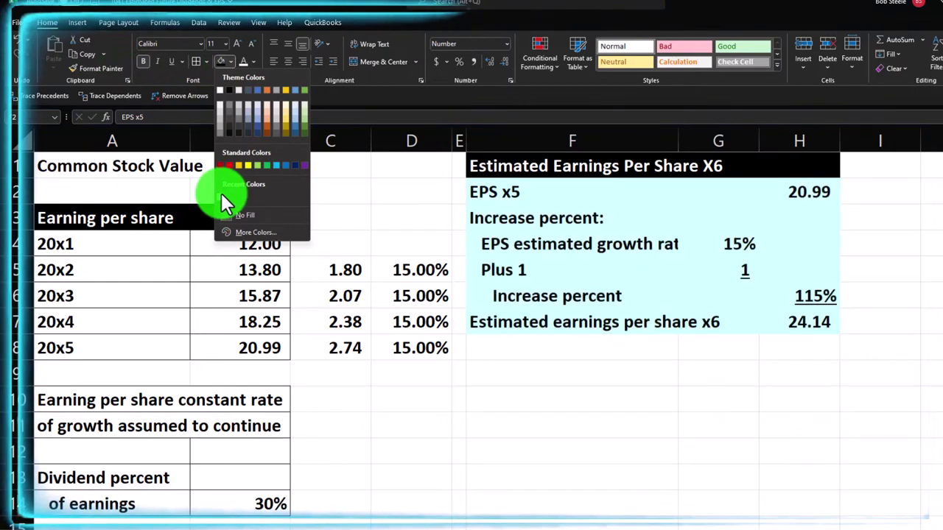
left_click(245, 232)
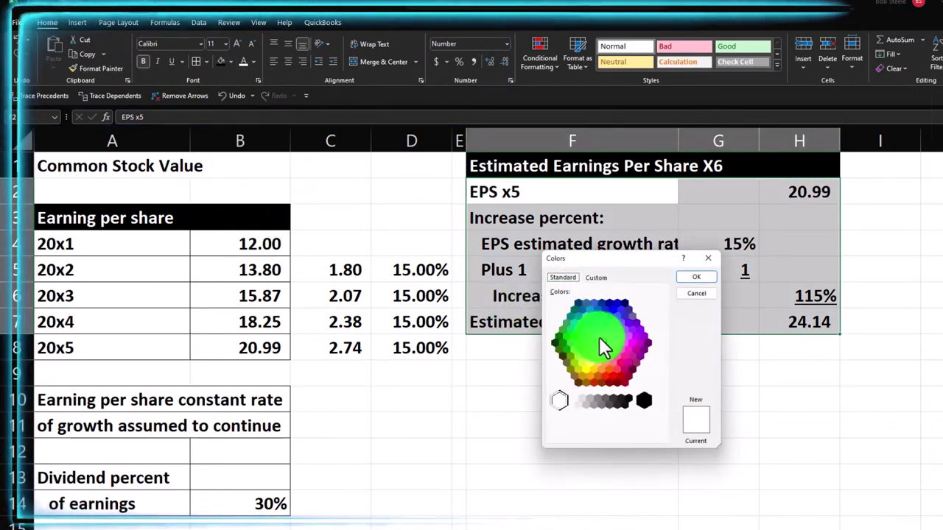
left_click(599, 339)
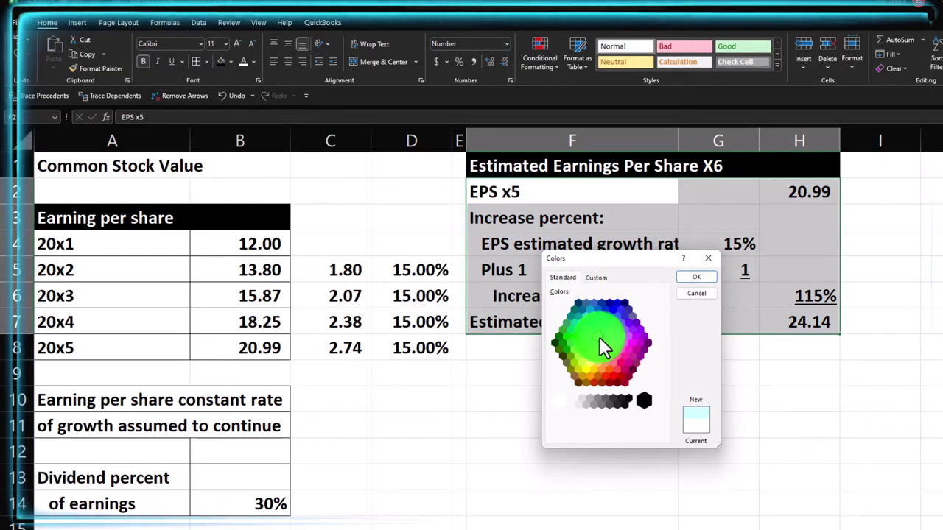
left_click(688, 280)
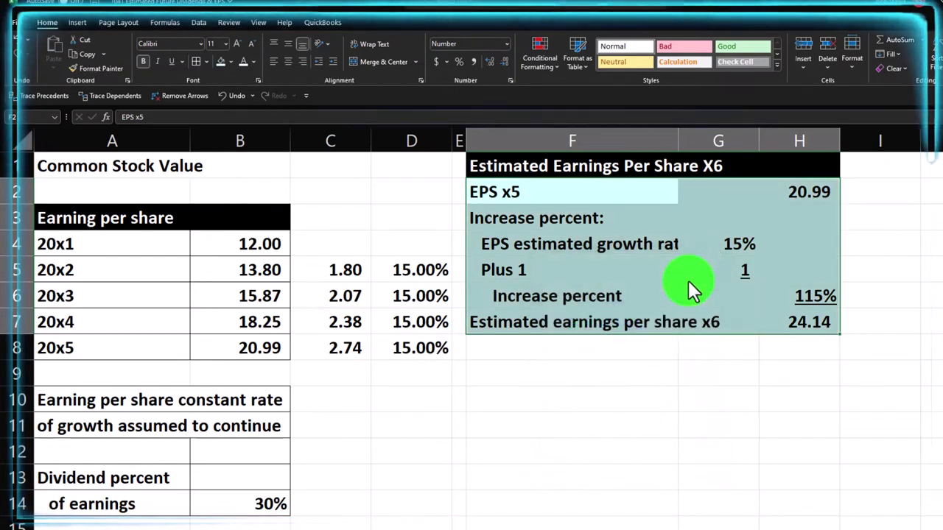
left_click(194, 59)
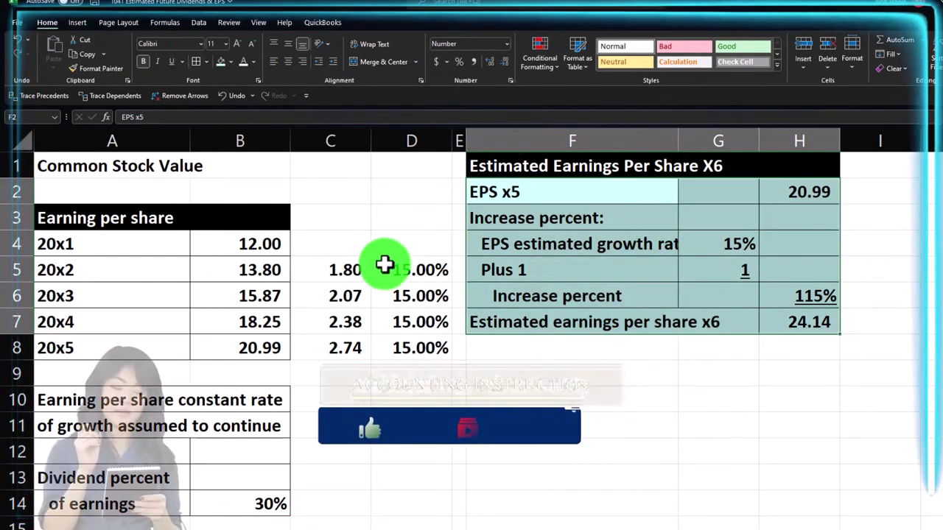
- Give the growth figures in C5:D8 the same light-cyan fill
left_click_drag(333, 272, 405, 340)
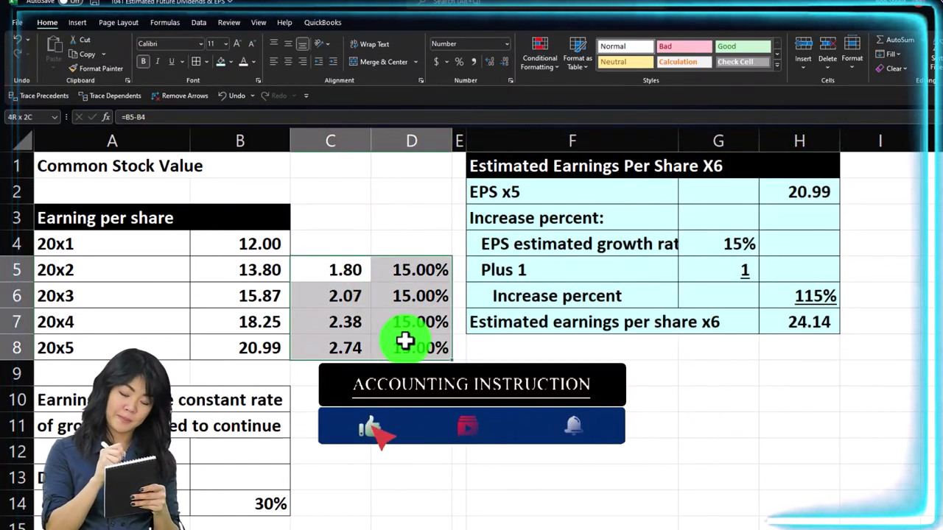
left_click(220, 61)
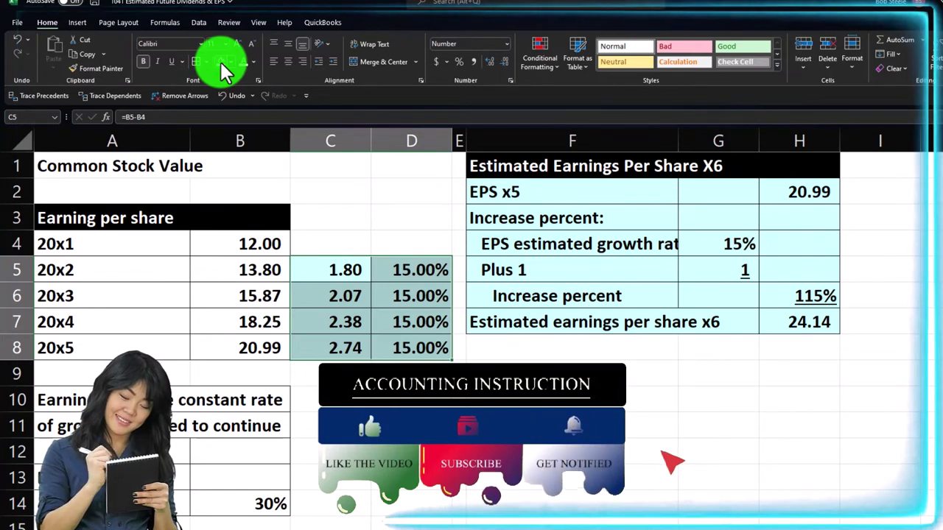
left_click(606, 370)
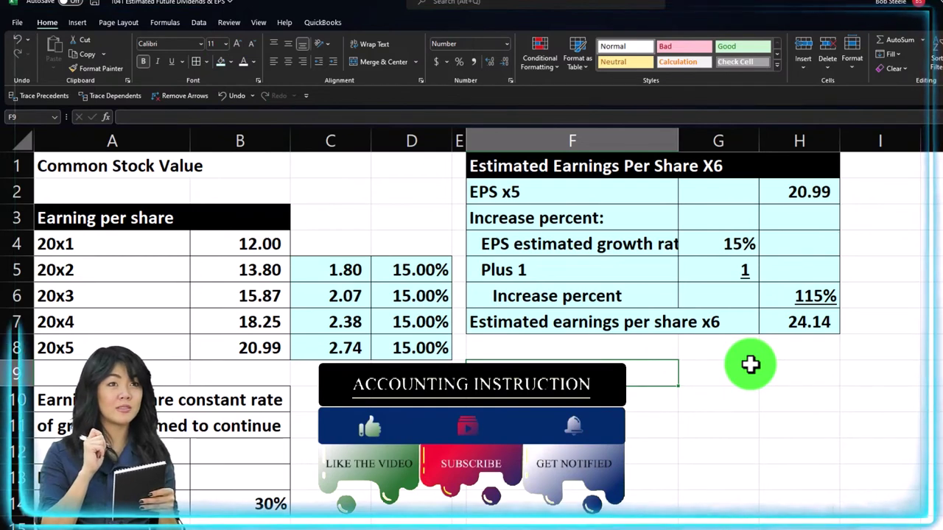
- Enter 'Estimated Dividends x6' in F9 and select F9:G9 as its heading band
type("Estimated")
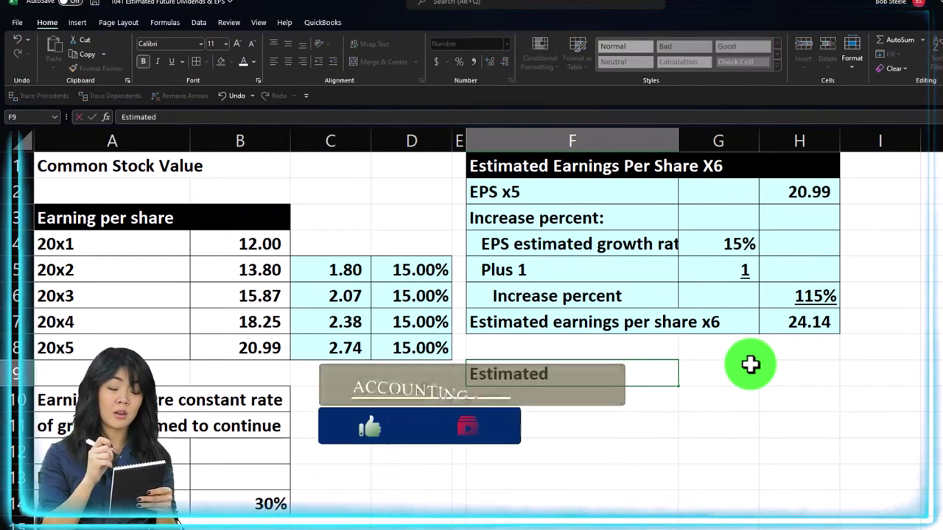
type(" Dividends x6")
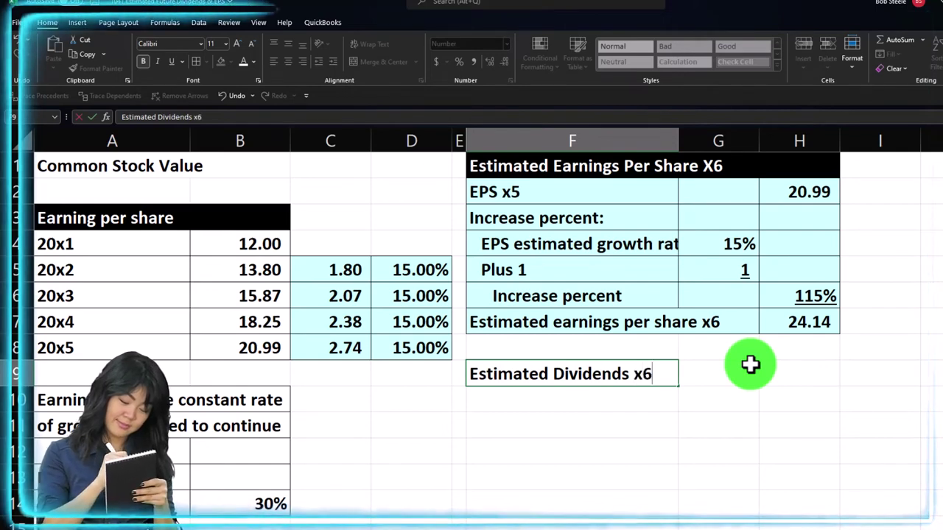
key("Return")
left_click_drag(626, 374, 682, 375)
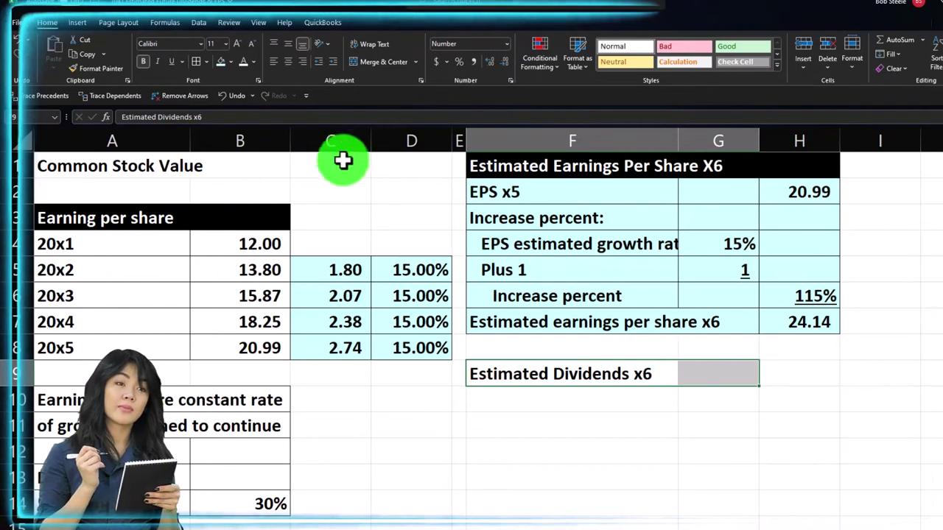
- Fill the F9:G9 heading band black and link F10 to the F7 label
left_click(231, 62)
left_click(226, 89)
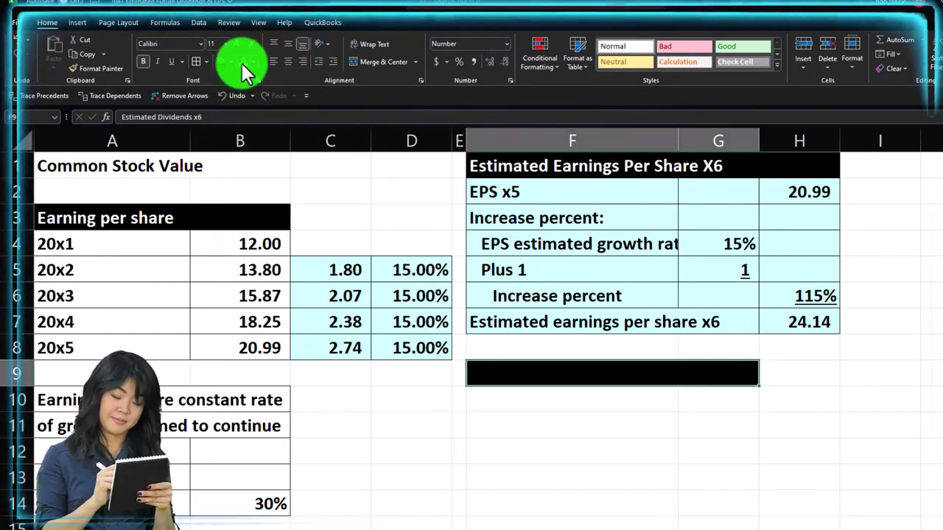
left_click(518, 402)
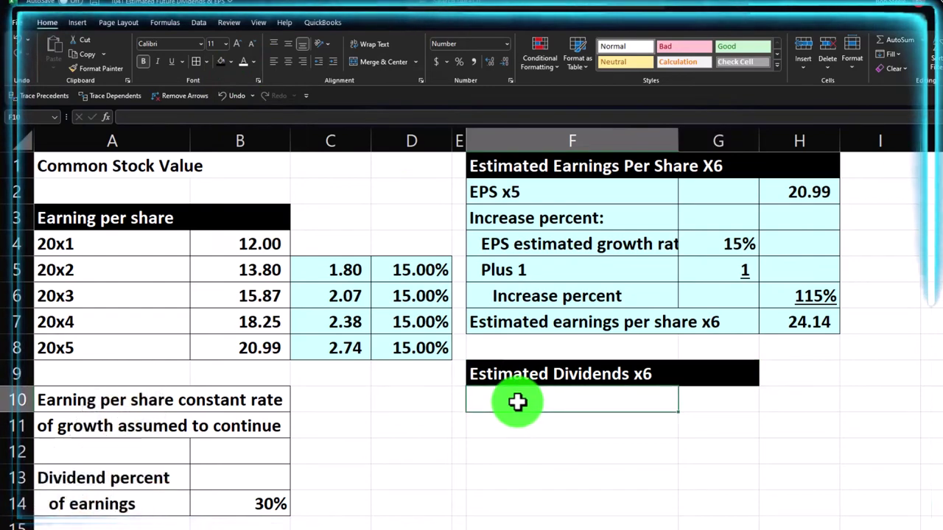
type("+")
key("Up")
key("Up")
key("Up")
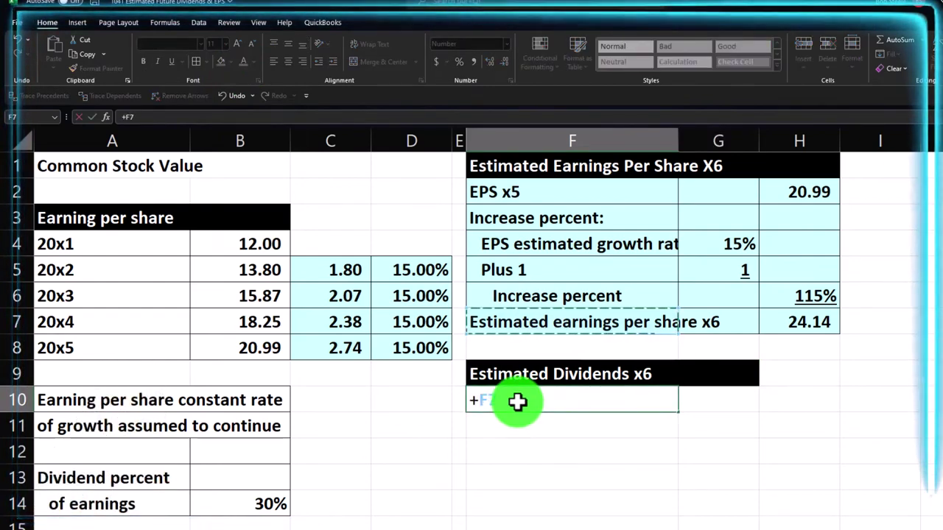
key("Tab")
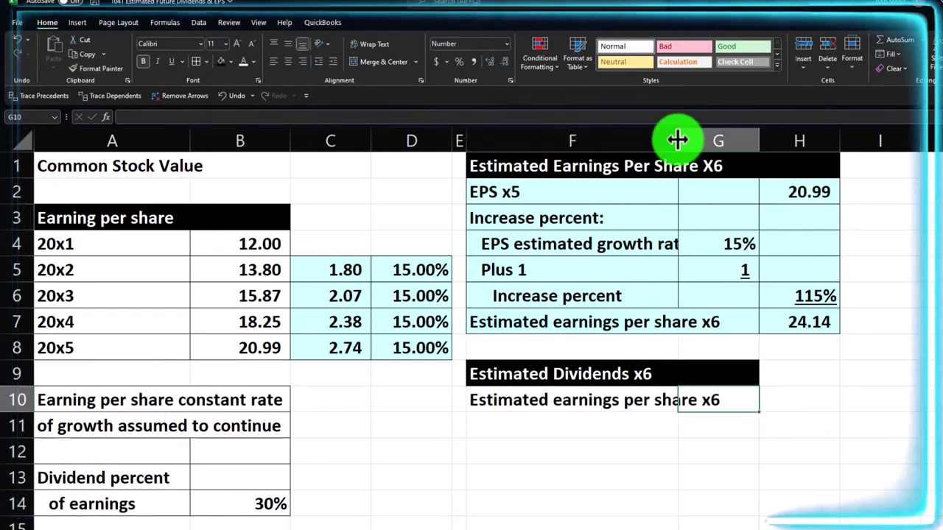
- Widen column F and link G10 to H7, showing 24.14 with two decimals
left_click_drag(678, 140, 722, 140)
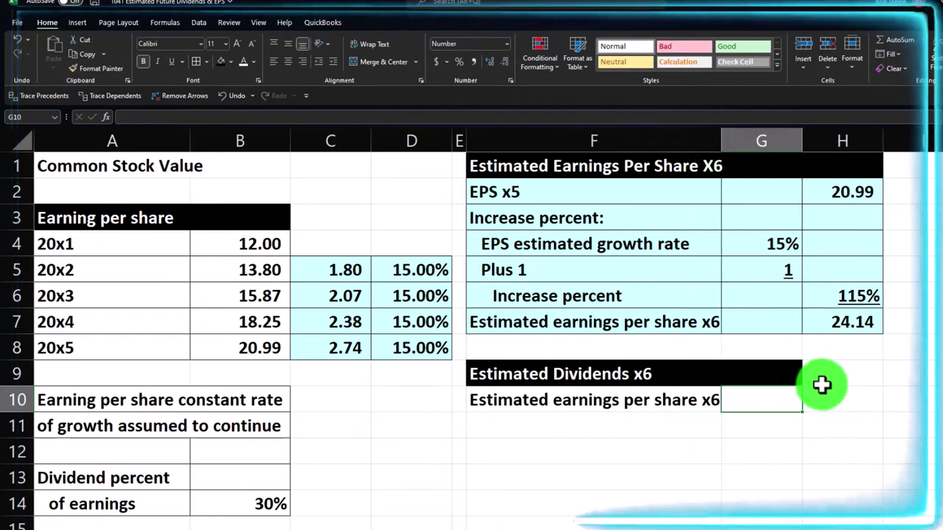
type("=")
key("Up")
key("Up")
key("Up")
key("Right")
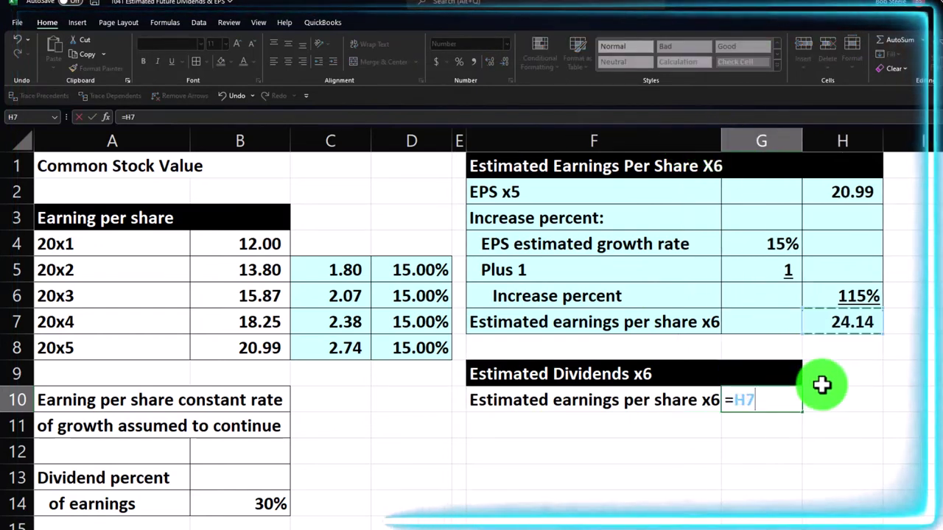
key("Return")
key("Up")
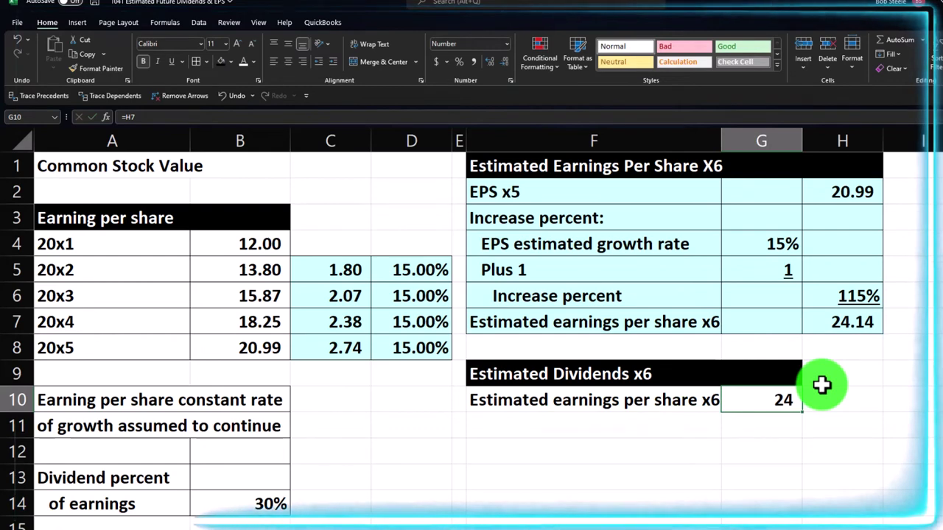
left_click(492, 59)
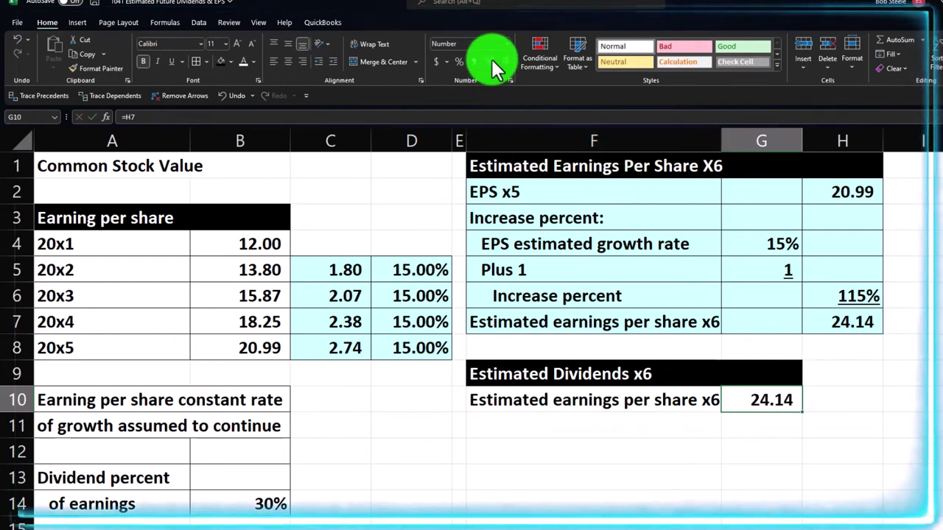
- Label F11 'Dividend % of EPS'
key("Down")
key("Left")
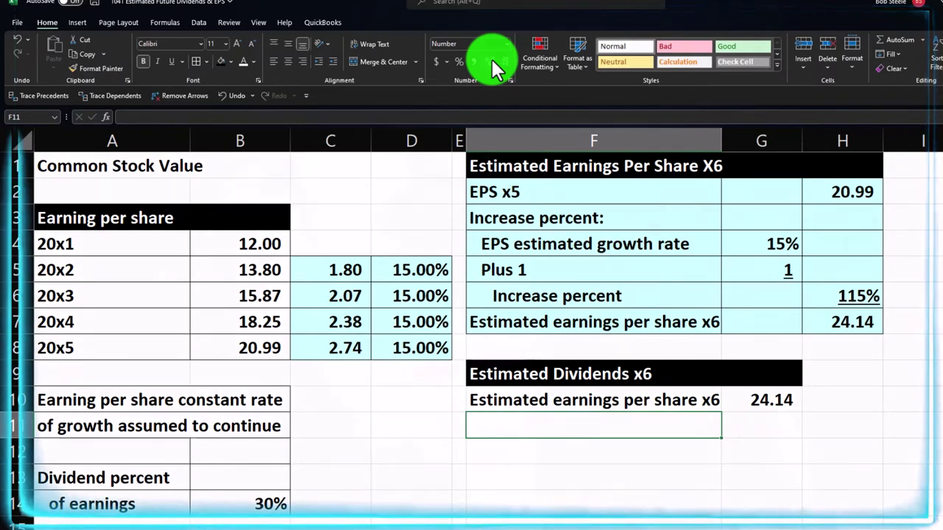
type("Dividend p")
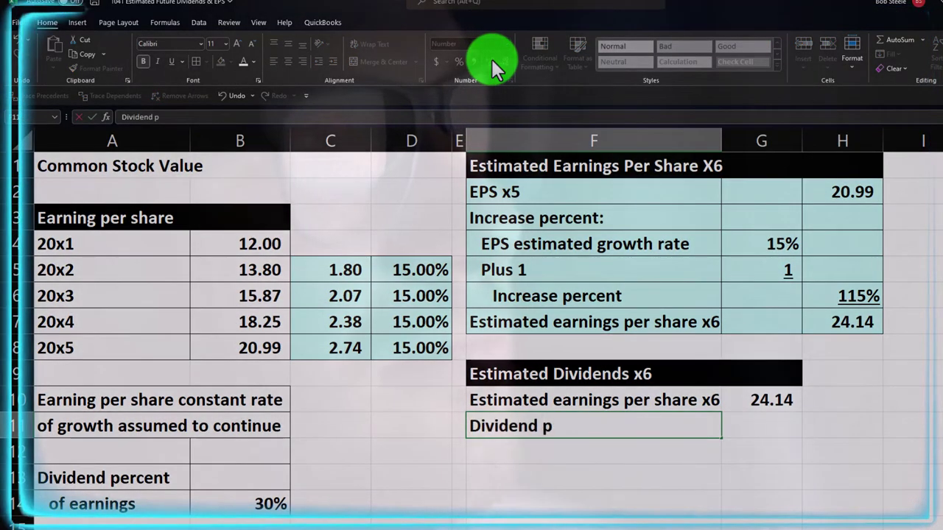
key("BackSpace")
type("% of EPS")
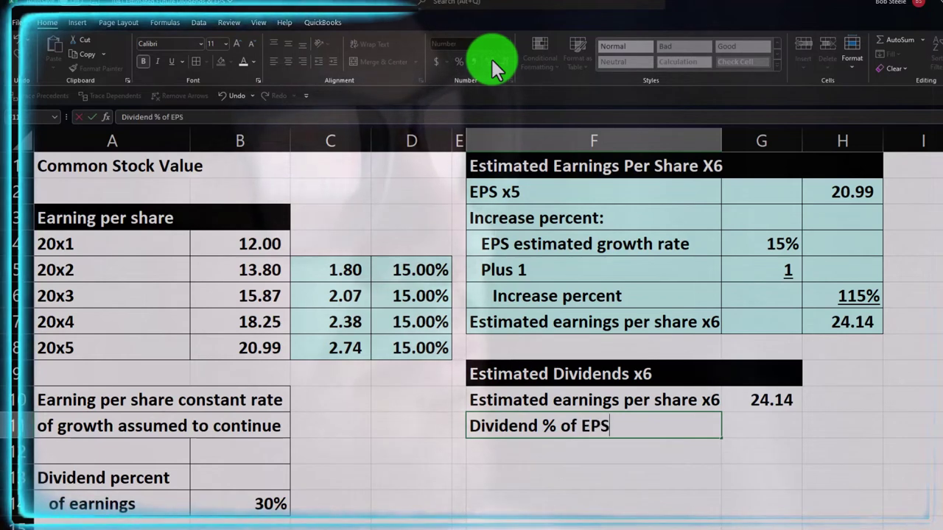
key("Tab")
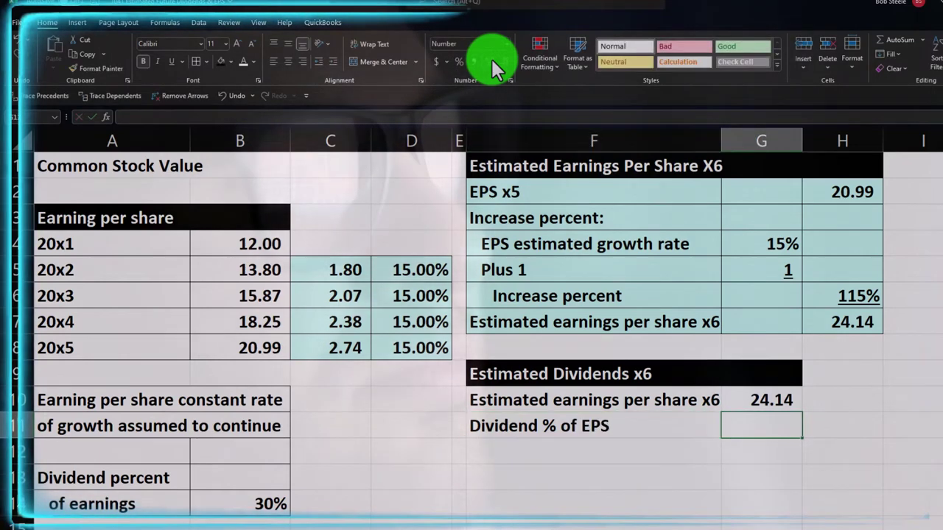
- Link G11 to B14 and format it as an underlined 30%
type("=")
key("Left")
key("Left")
key("Left")
key("Left")
key("Down")
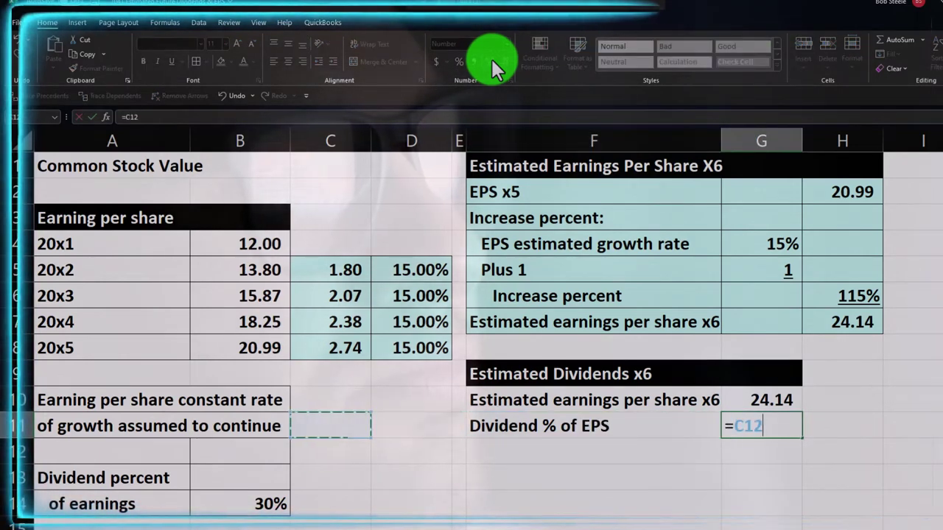
key("Down")
key("Down")
key("Return")
key("Up")
key("Right")
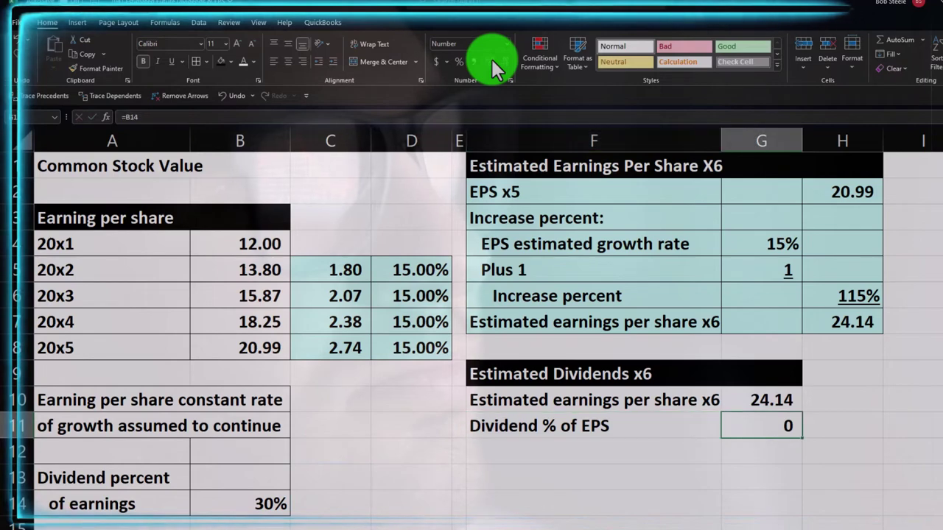
left_click(458, 62)
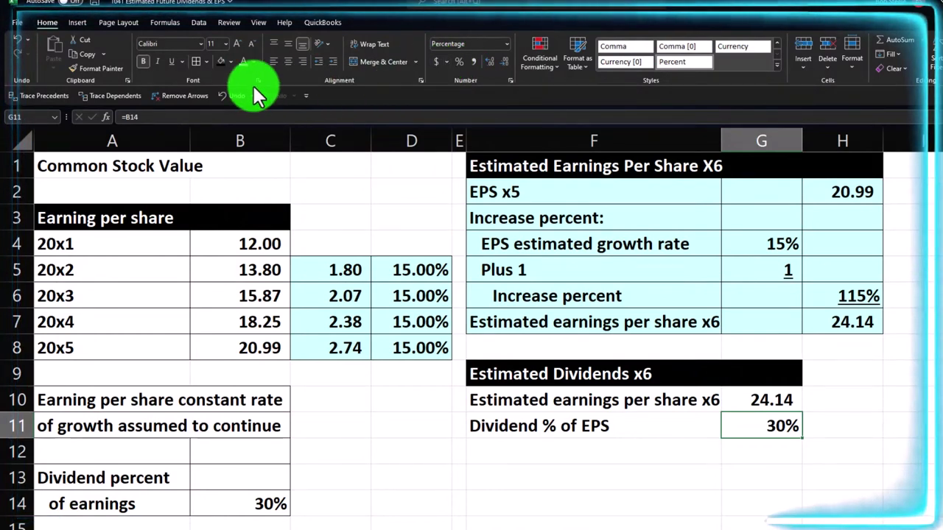
left_click(168, 62)
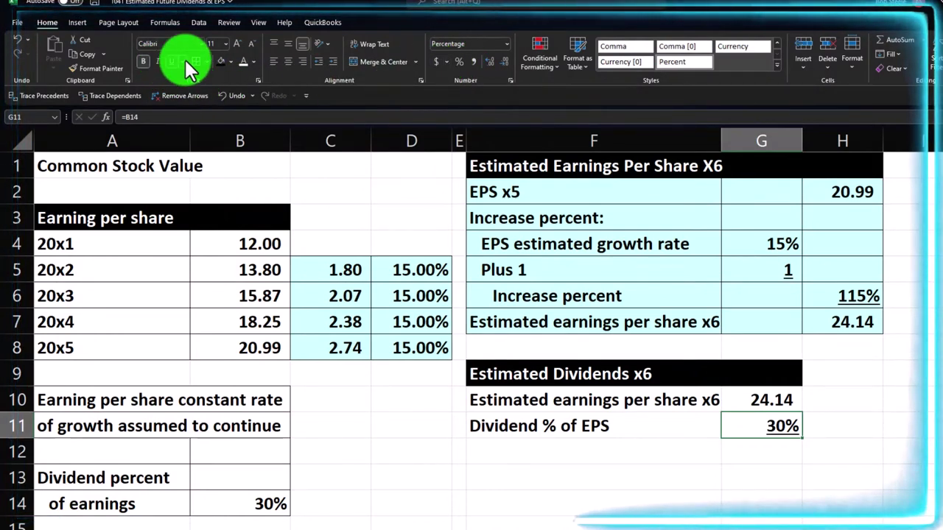
key("Down")
key("Left")
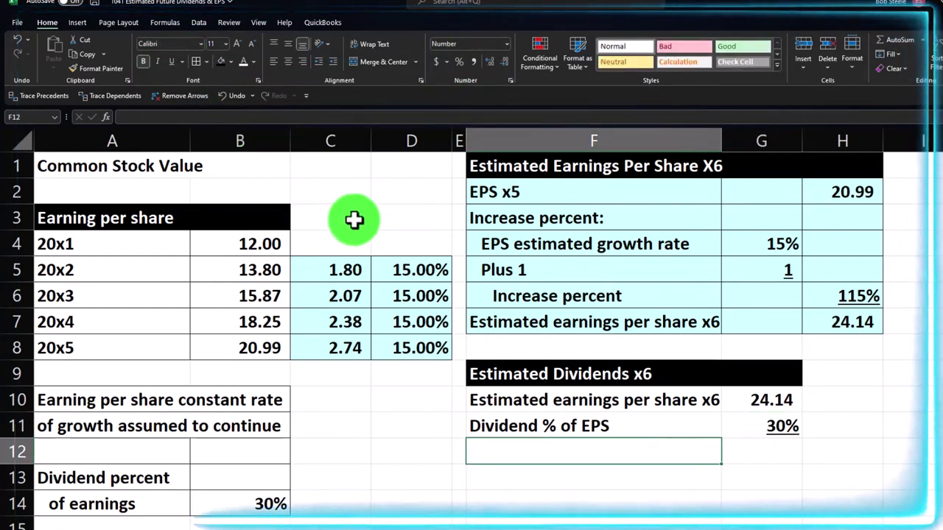
- Add an 'Estimated dividends' row with G12 = G10*G11, shown with two decimals as 7.24
type("Est")
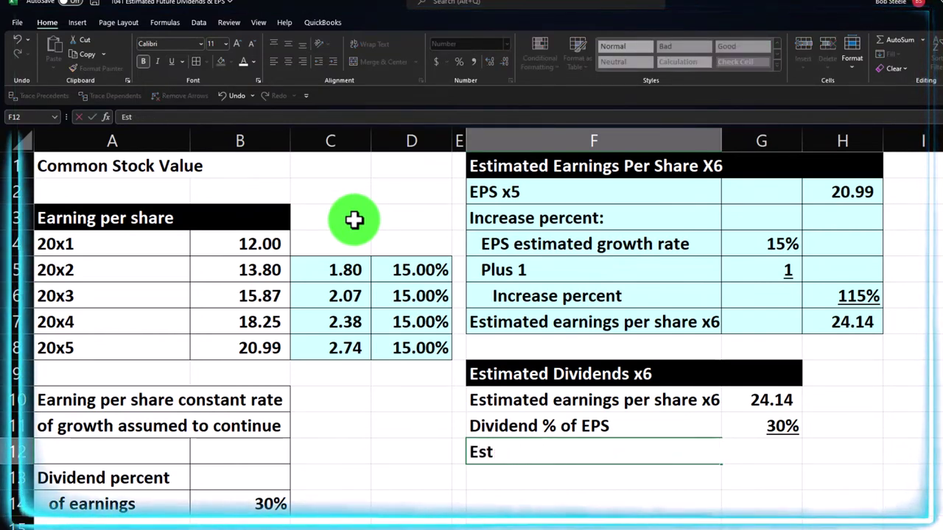
type("o,imated ")
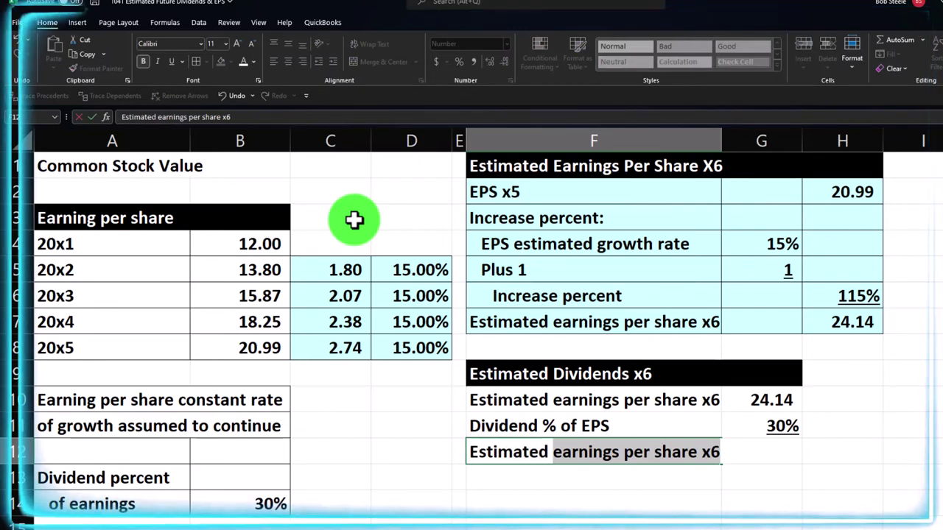
type("dividends")
key("Tab")
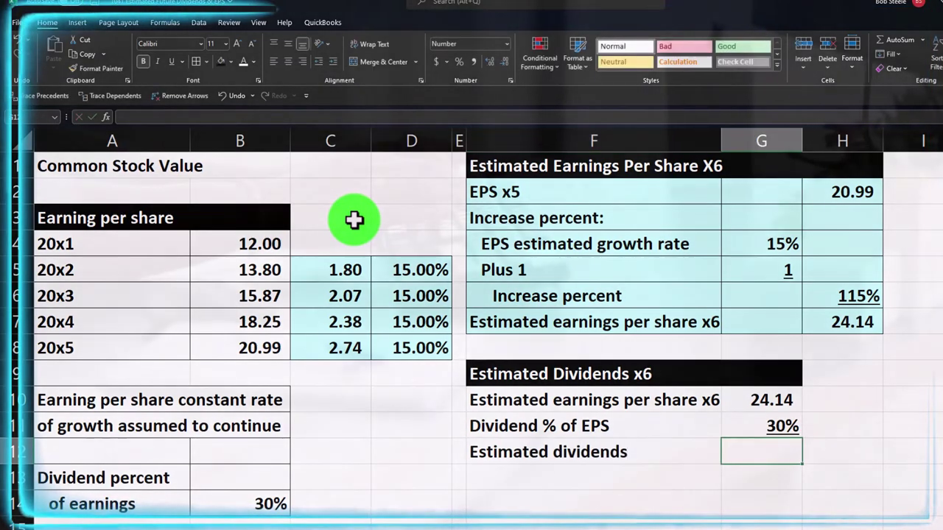
type("=")
key("Up")
key("Up")
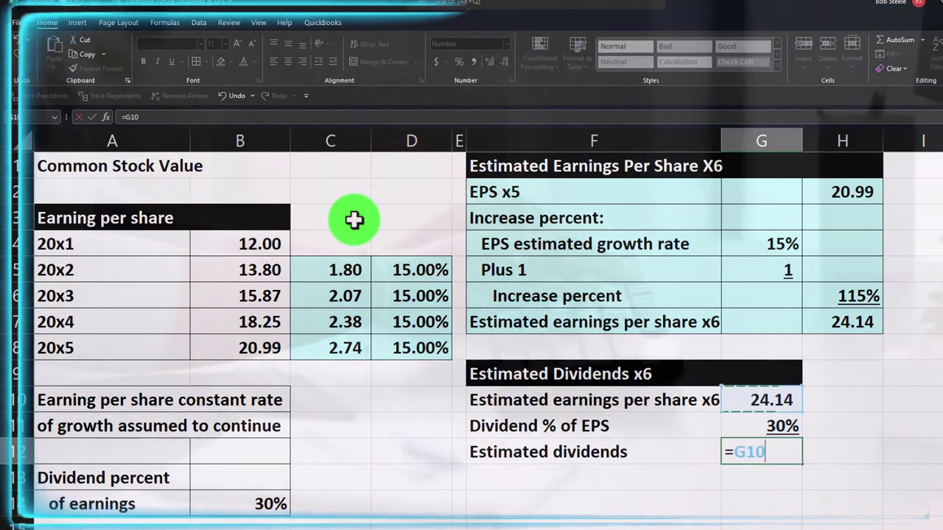
type("*")
key("Up")
key("Return")
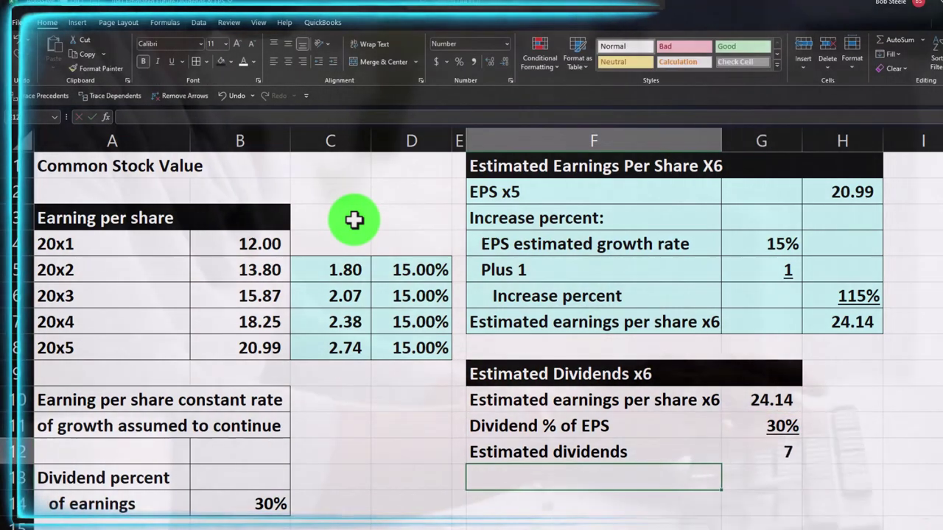
key("Up")
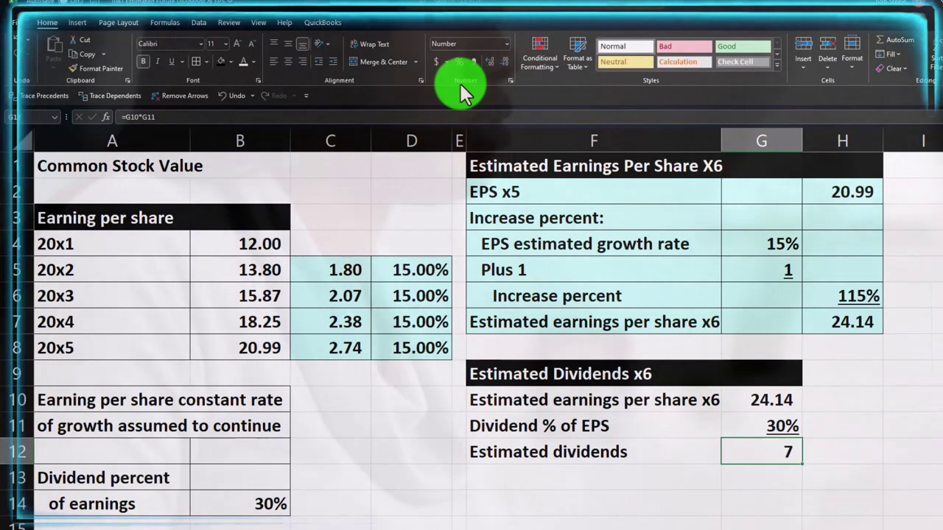
left_click(487, 64)
left_click(487, 64)
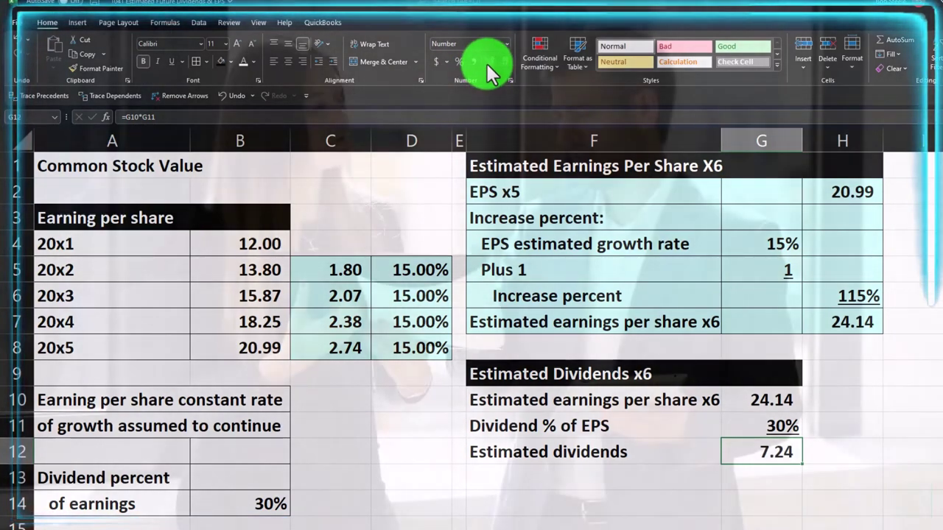
left_click_drag(604, 402, 746, 450)
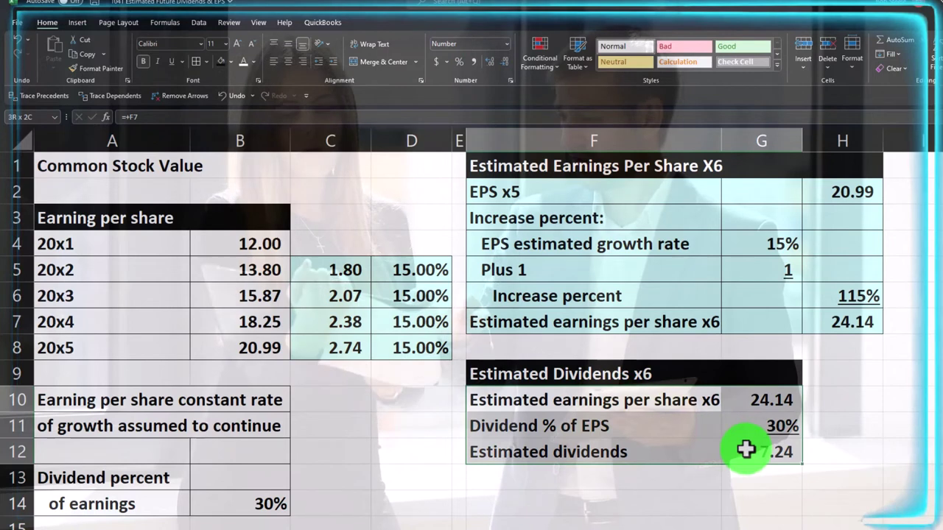
- Give the dividends block F10:G12 the light blue fill and cell borders
left_click(230, 63)
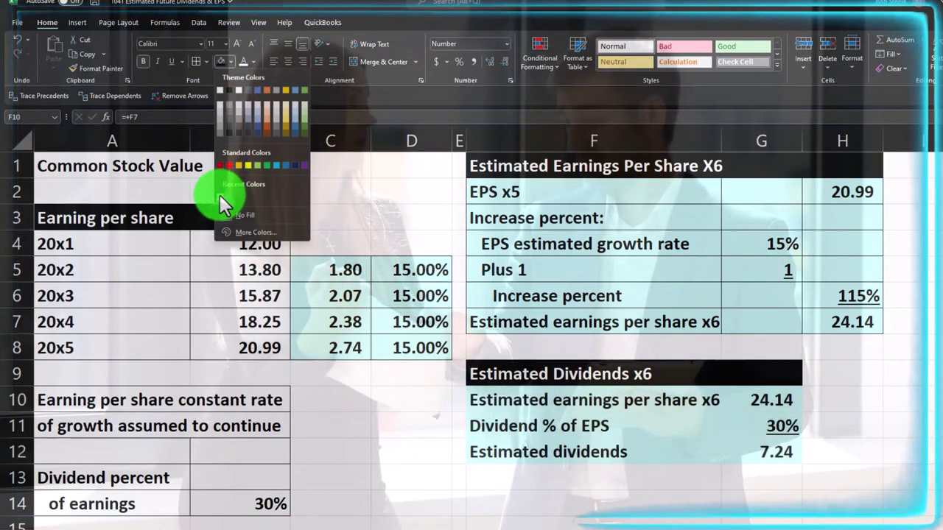
left_click(219, 196)
left_click(199, 63)
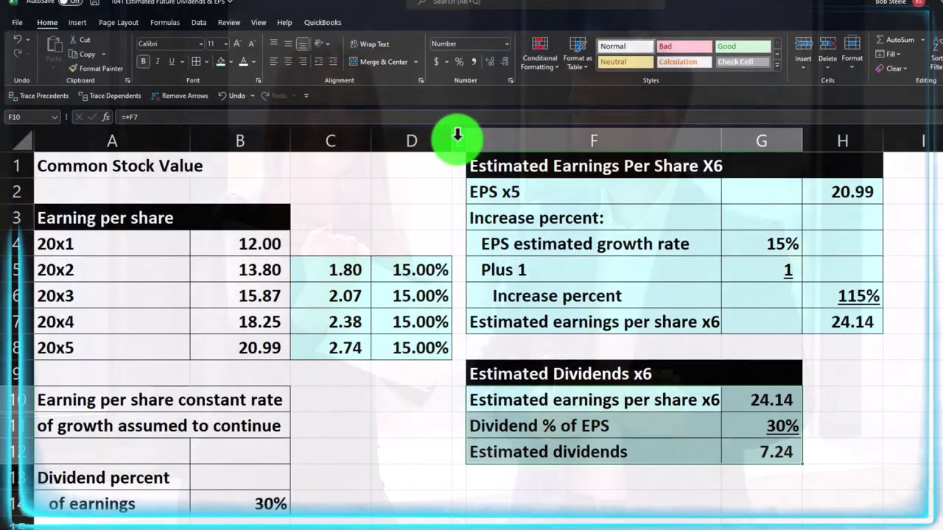
- Copy column E's narrow width to column I with Format Painter
left_click(457, 137)
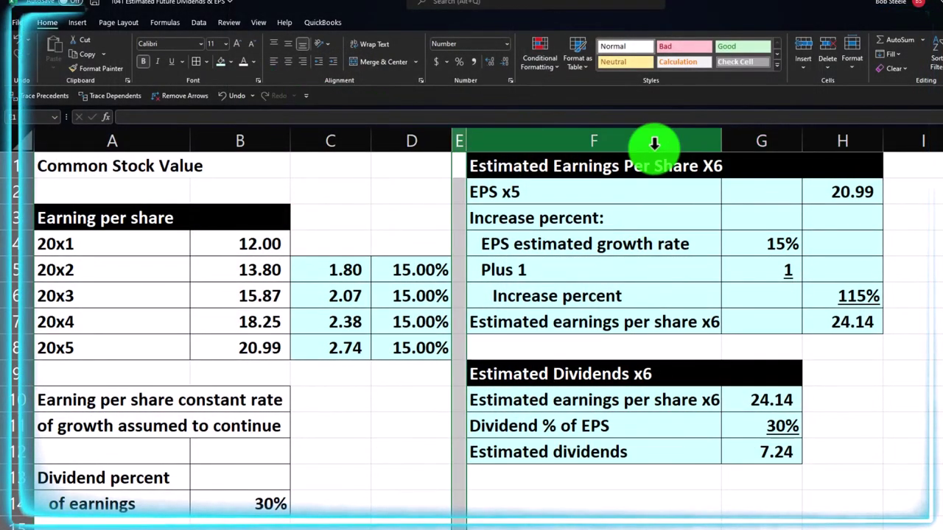
left_click(378, 135, "shift")
left_click(103, 68)
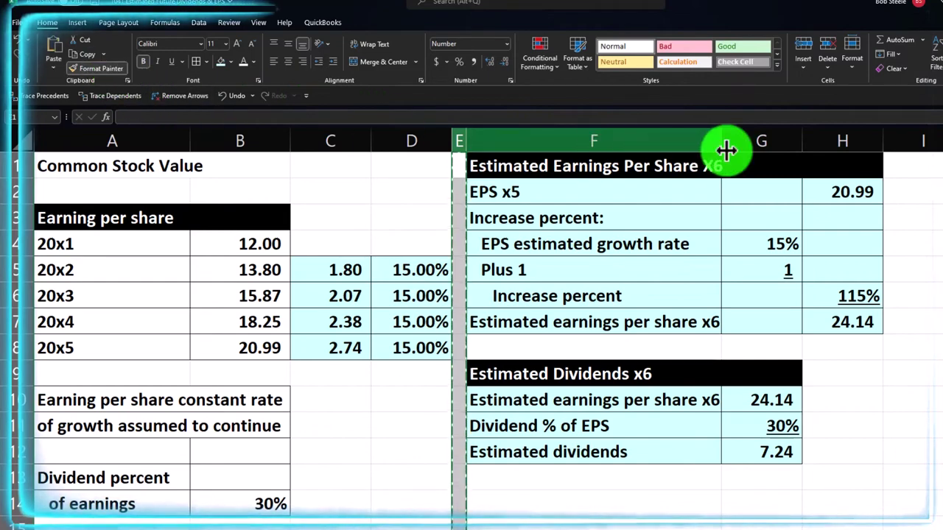
left_click(911, 143)
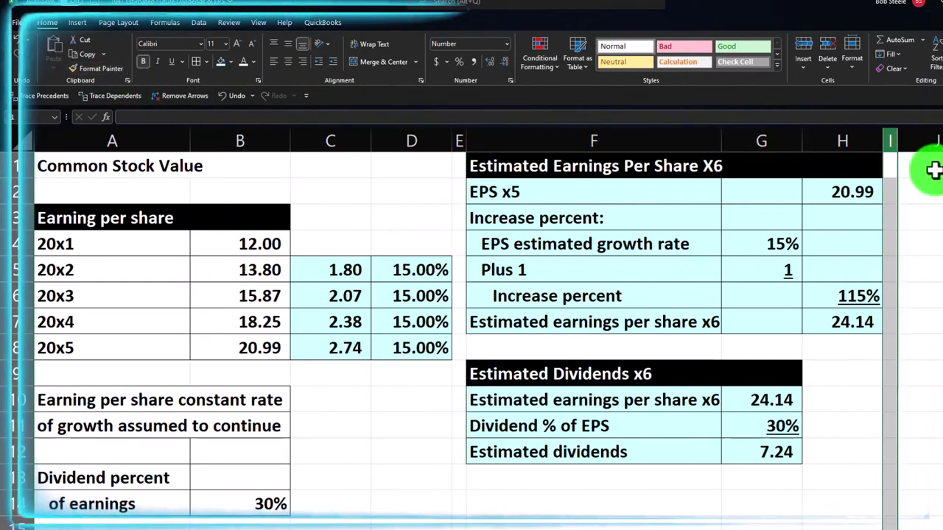
left_click(933, 171)
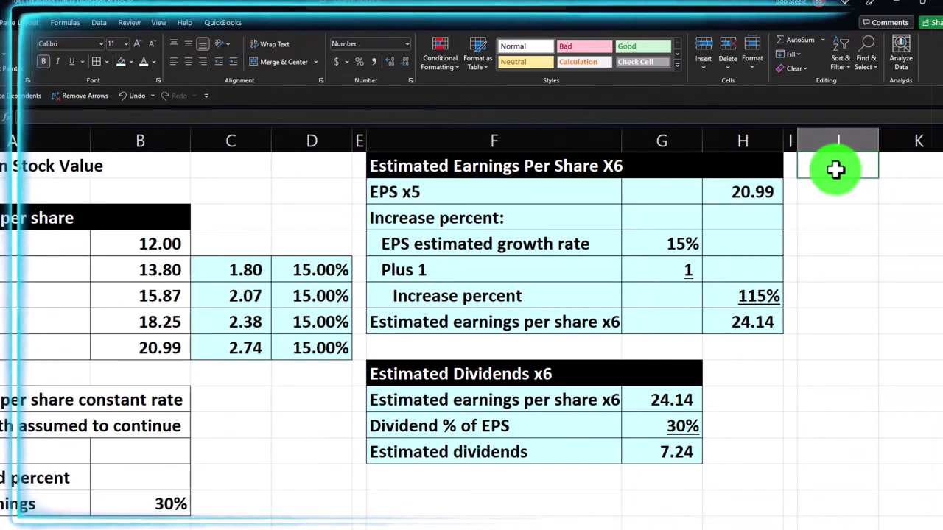
- Enter headers Period, EPS, Dividends in J1:L1 and periods x6 to x9 in J2:J5
type("Period")
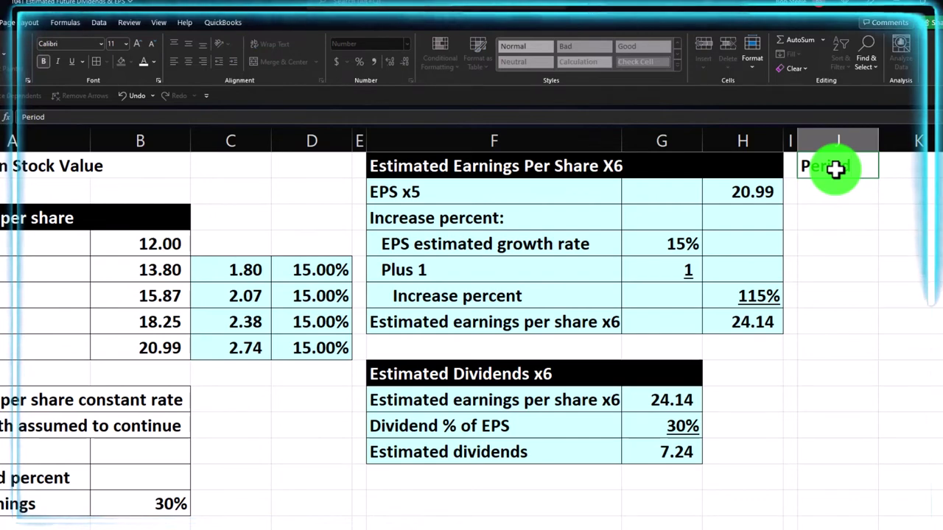
key("Tab")
type("E")
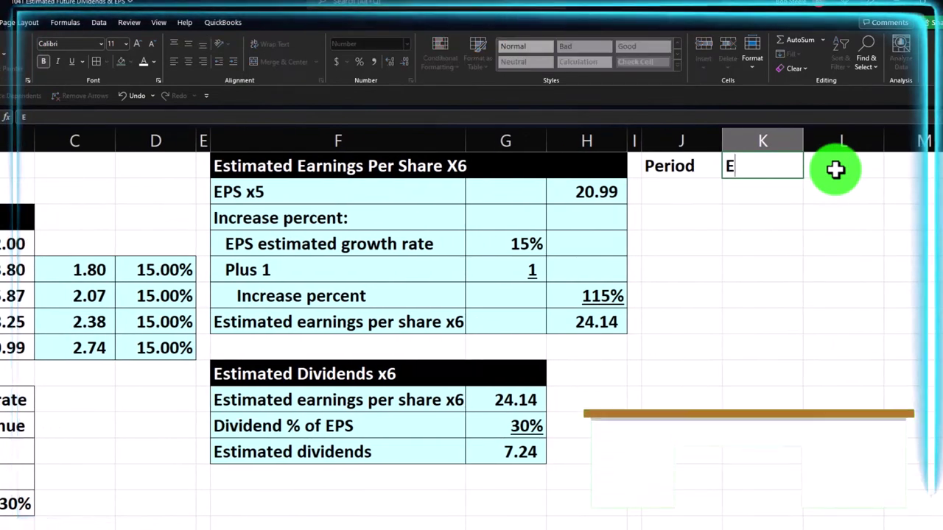
type("PS")
key("Tab")
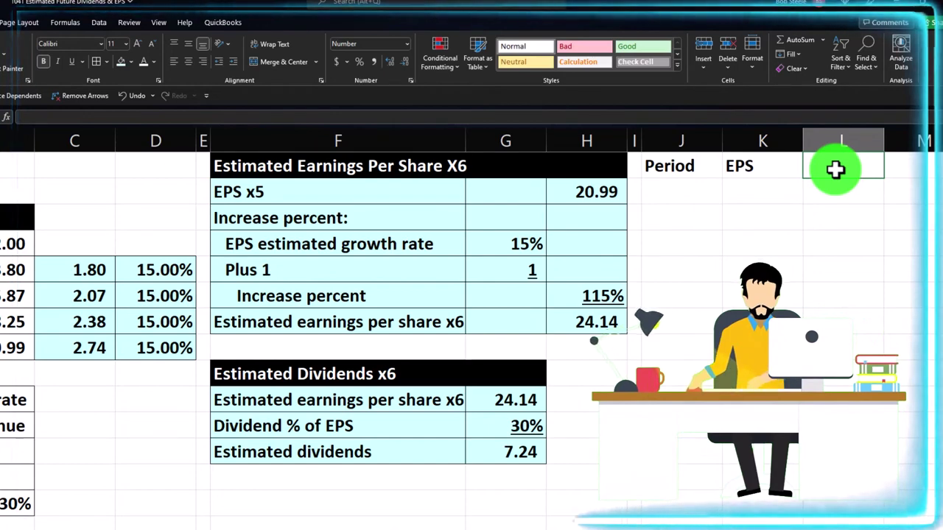
type("Dividends")
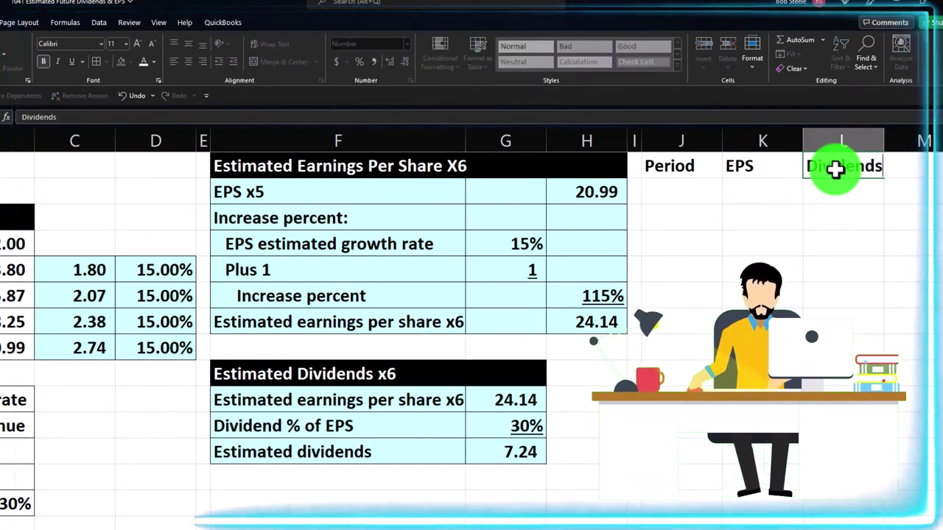
key("Return")
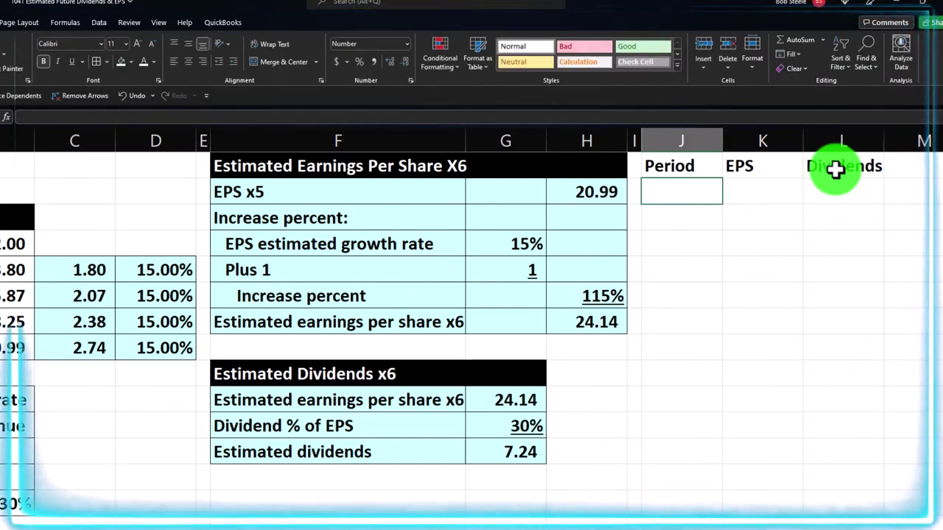
type("x6")
key("Return")
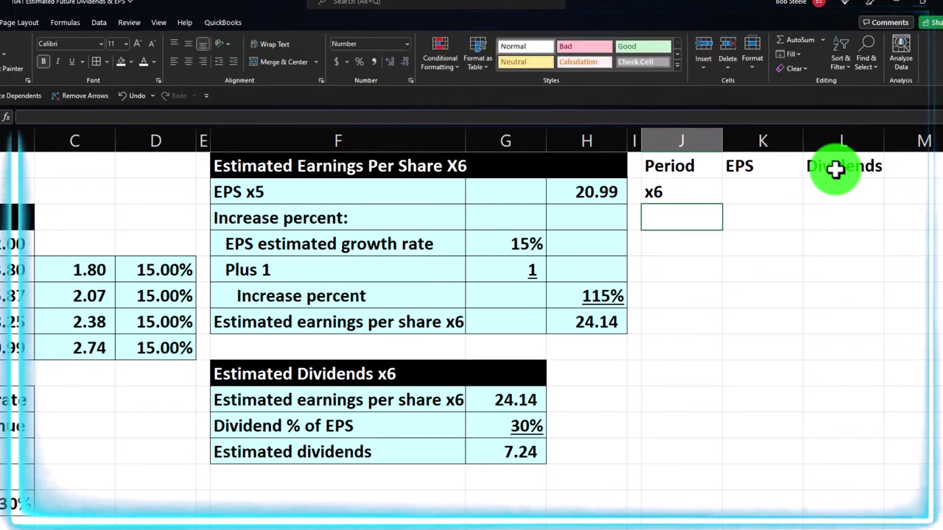
type("x7")
key("Return")
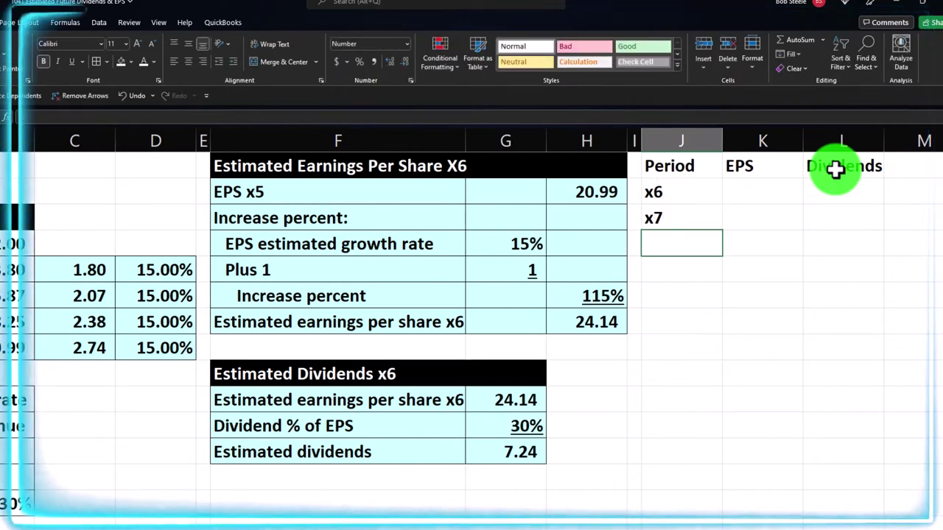
type("x8")
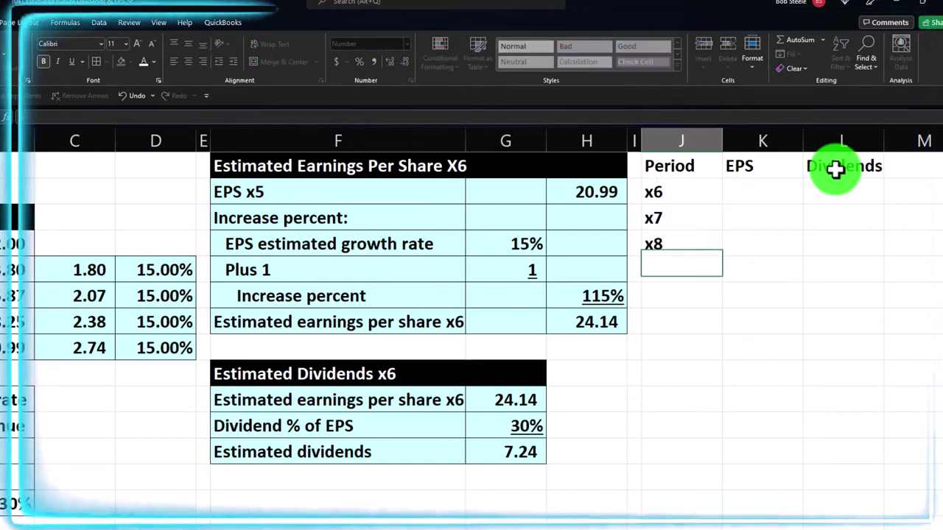
type("x9")
key("Return")
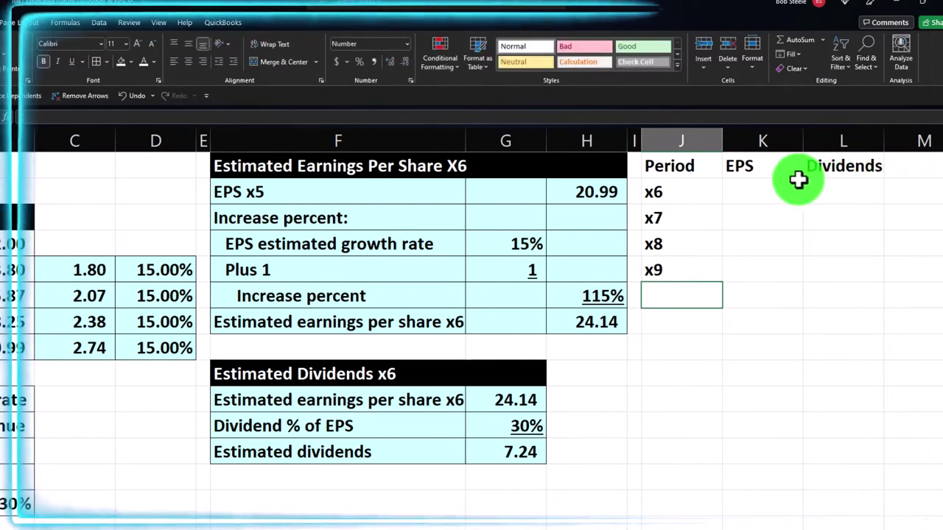
- Fill the J1:L1 header cells black and give them white text
left_click_drag(688, 164, 810, 161)
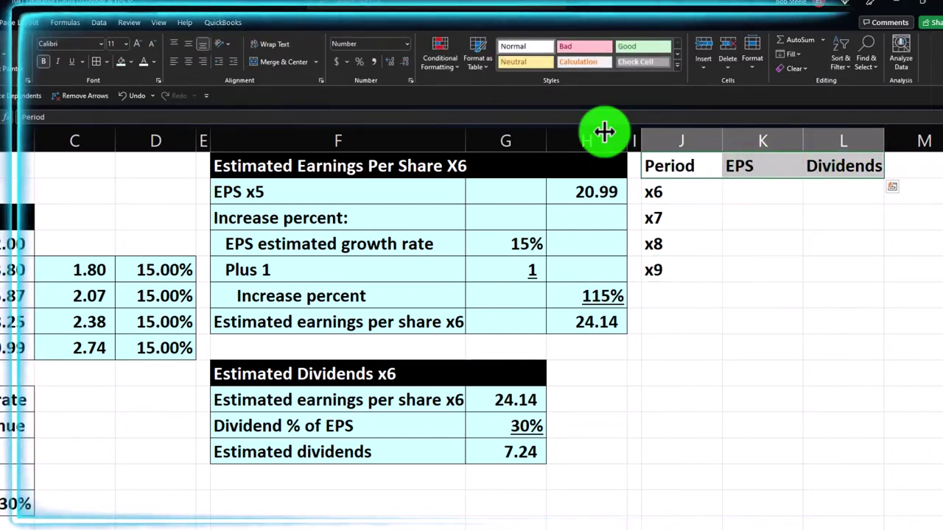
left_click(136, 63)
left_click(131, 90)
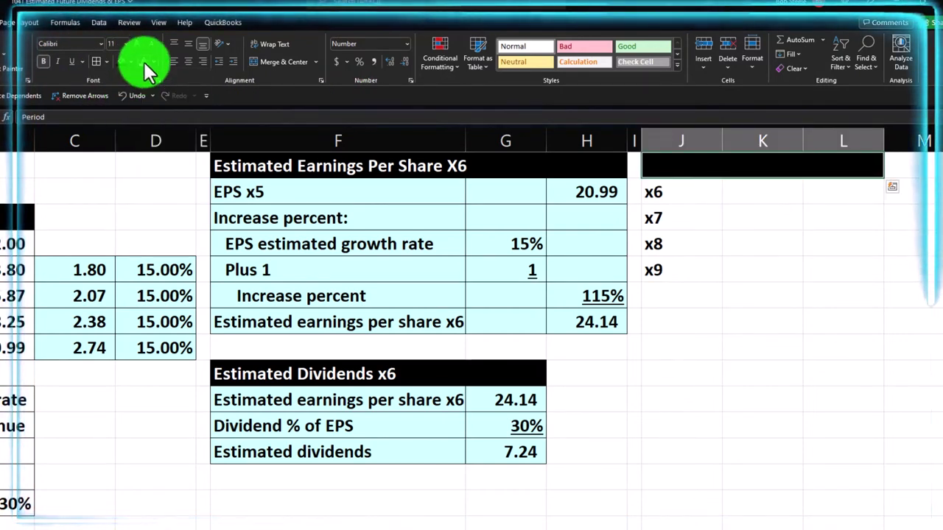
left_click(144, 63)
- Narrow column J to fit the period labels and centre the headers
left_click(732, 194)
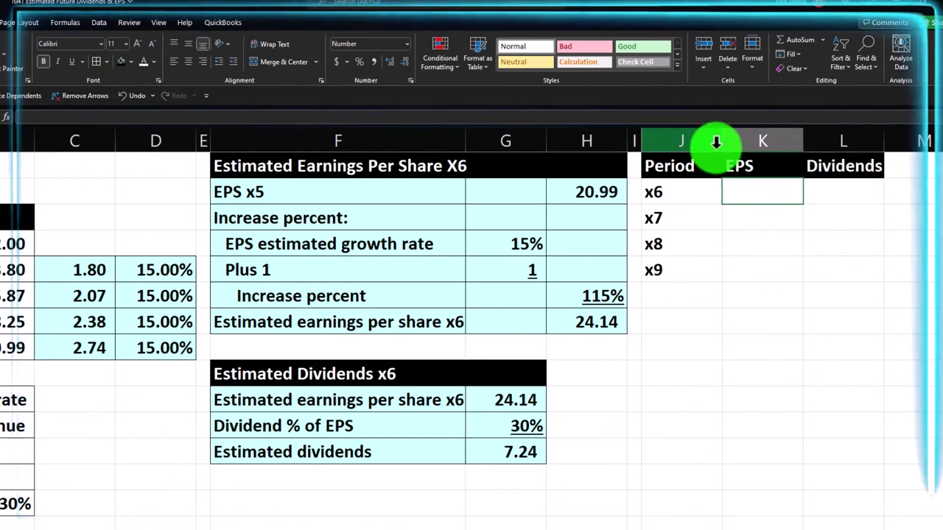
left_click_drag(720, 142, 807, 162)
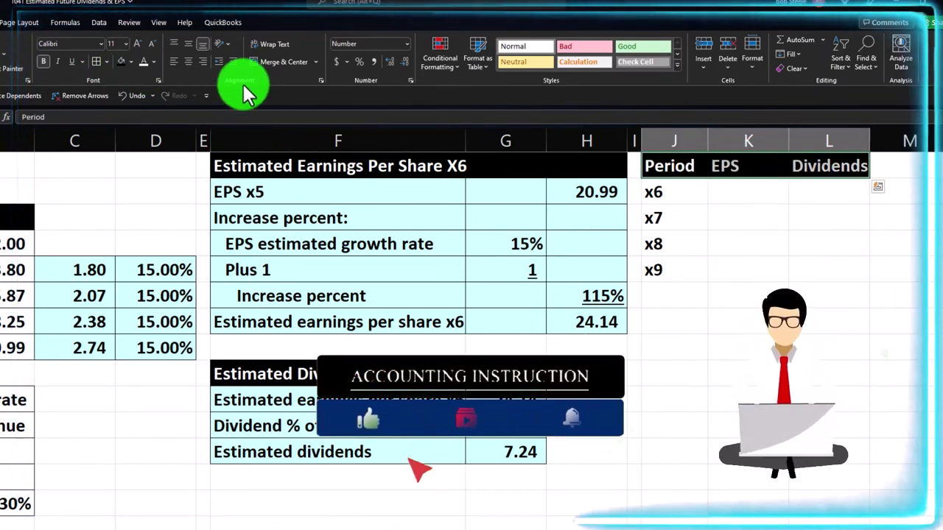
left_click(189, 61)
- Compute the x6 EPS in K2 as =B8*(1+D8), shown as 24.14 with two decimals
left_click(741, 193)
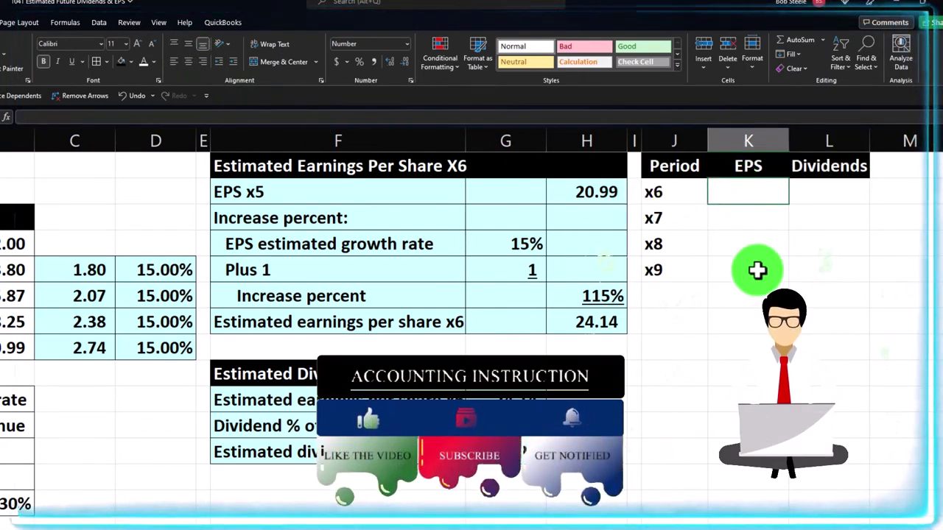
type("=")
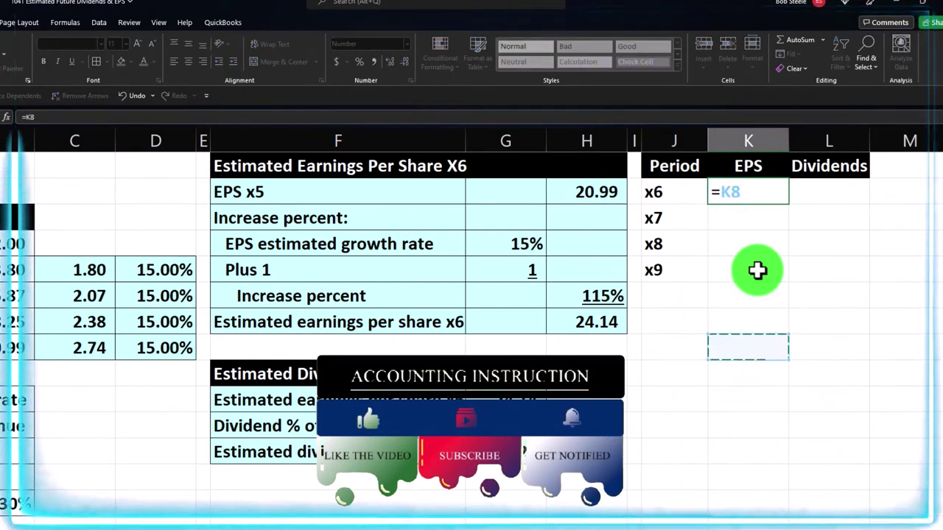
key("Left")
key("Left")
key("Left")
key("Left")
key("Left")
key("Left")
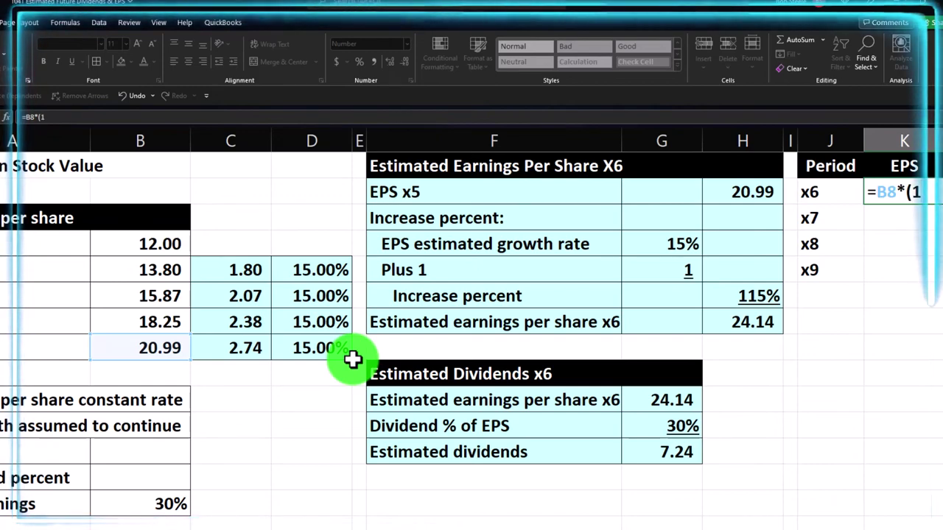
left_click(324, 349)
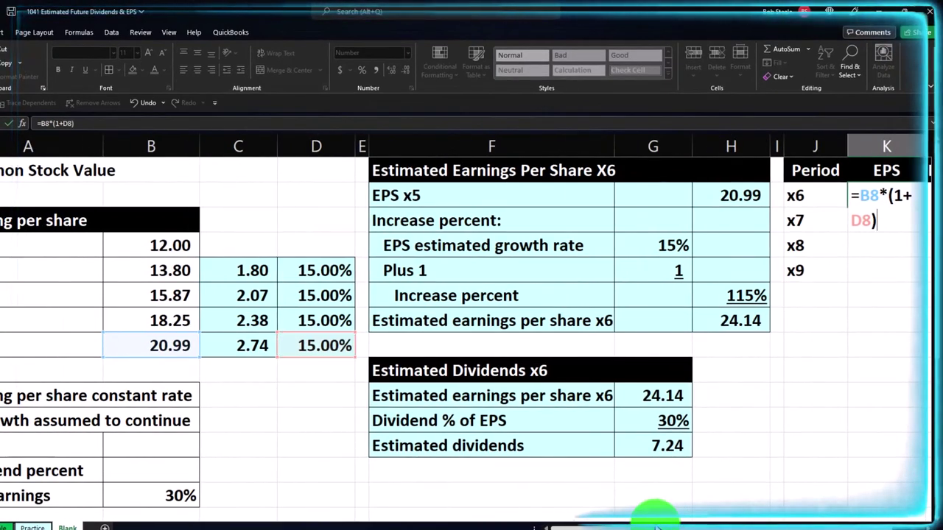
key("Return")
scroll(652, 511, "right", 2)
key("Up")
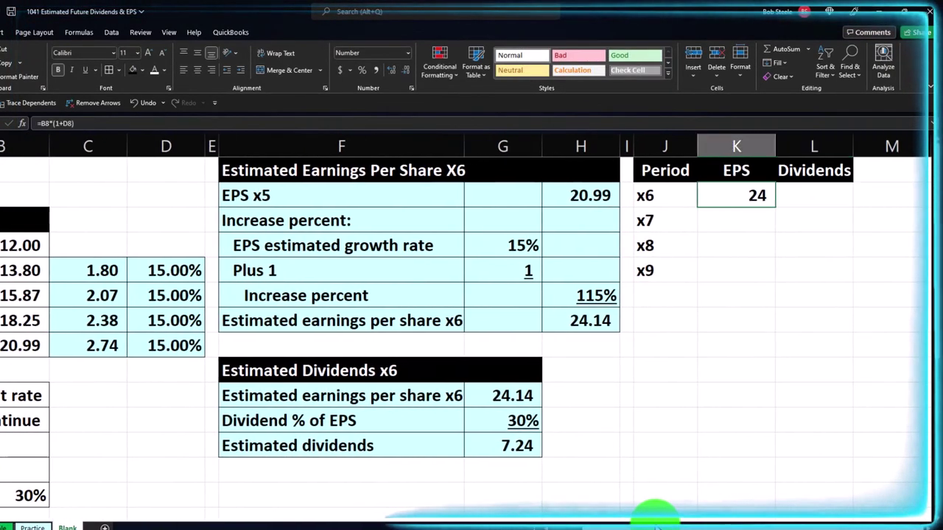
left_click(391, 70)
left_click(392, 70)
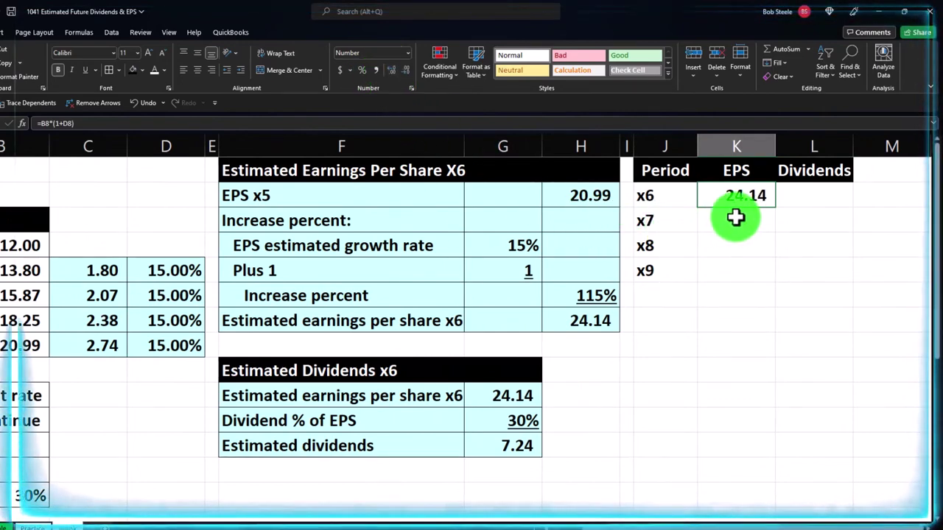
- Select the x7 EPS cell in the EPS column
left_click(600, 320)
left_click(728, 212)
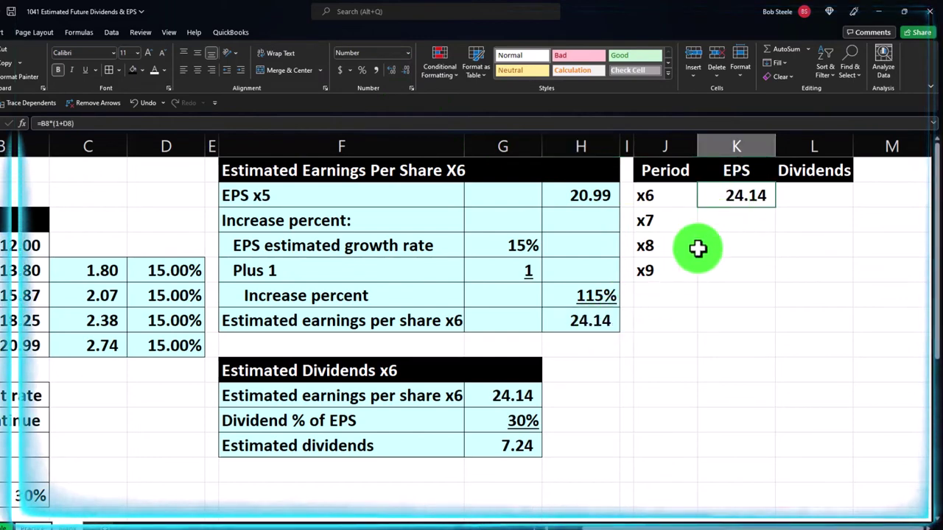
left_click(593, 322)
left_click(718, 199)
left_click(726, 223)
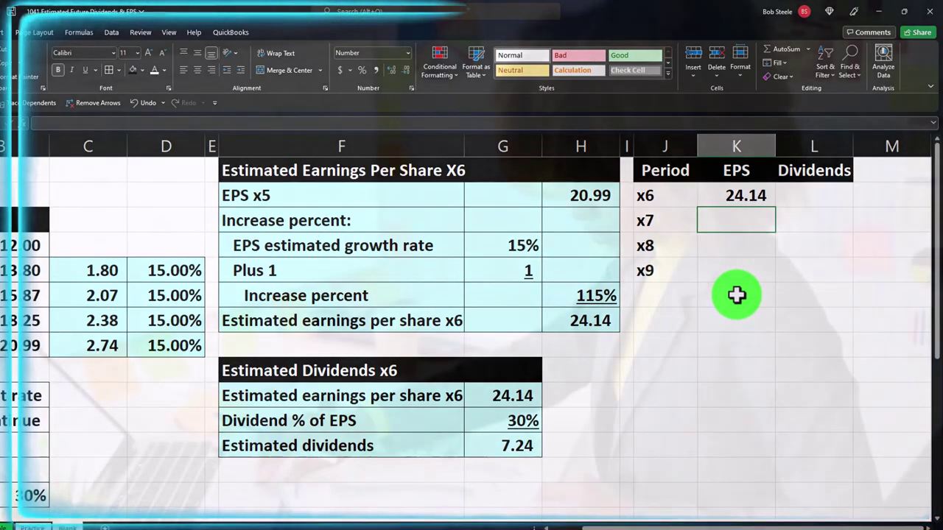
- Enter the x7 EPS formula =K2*($D$8+1) with an absolute growth-rate reference
type("=")
key("Up")
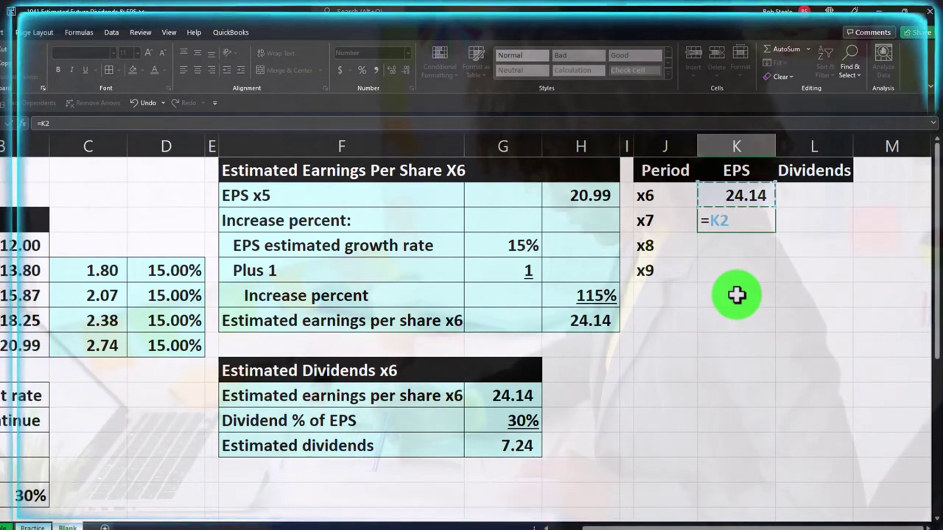
type("*")
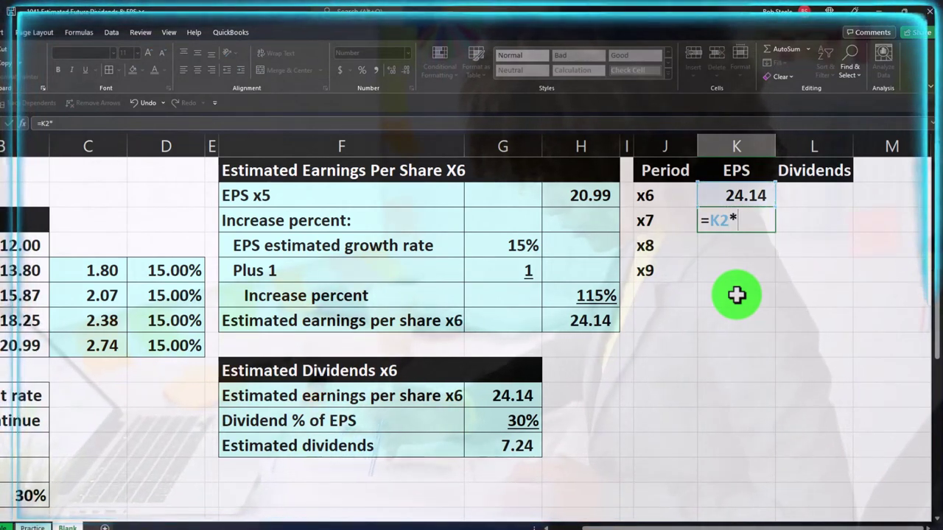
key("Left")
key("Left")
key("Left")
key("Left")
key("Left")
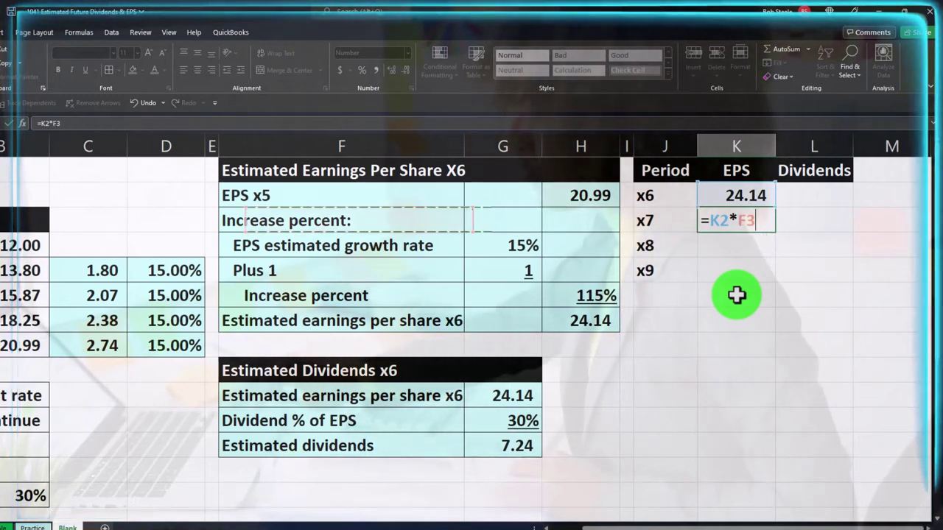
key("Left")
key("Left")
key("Down")
key("Down")
key("Down")
key("Down")
key("Down")
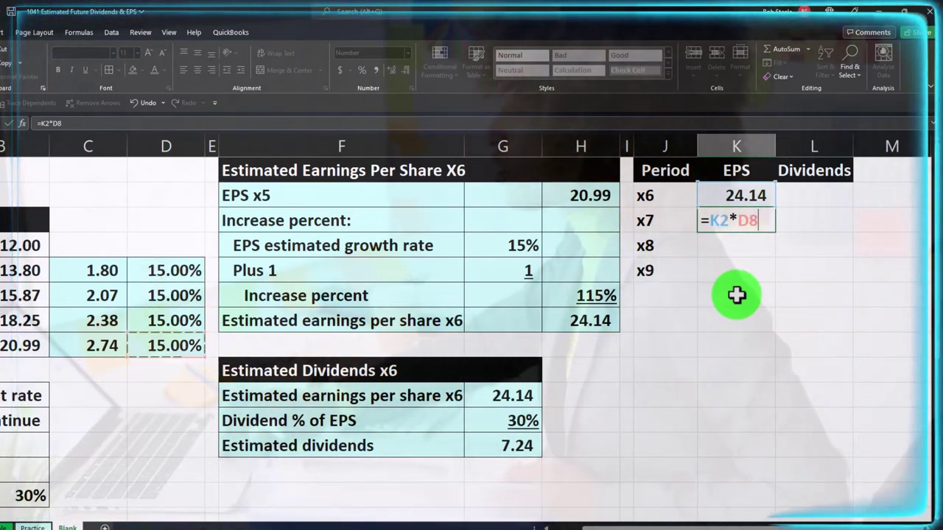
type("+1")
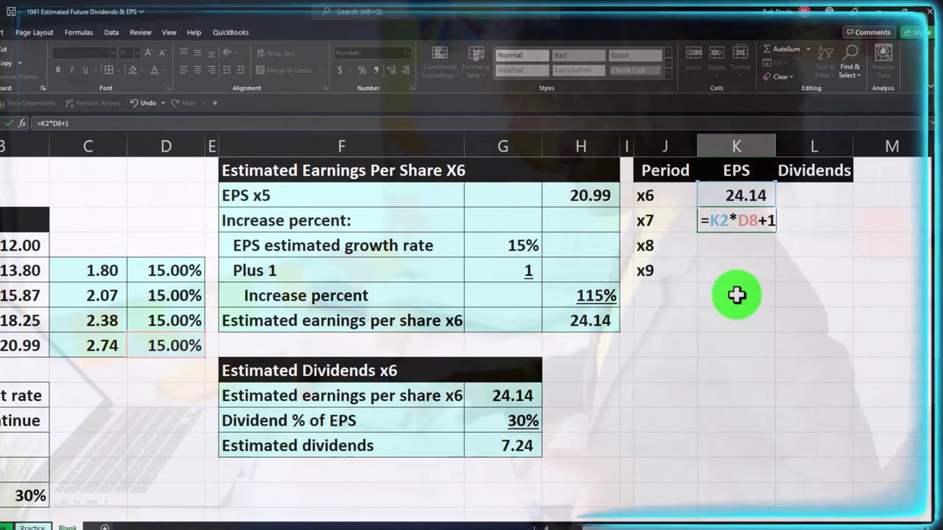
type(")")
key("Return")
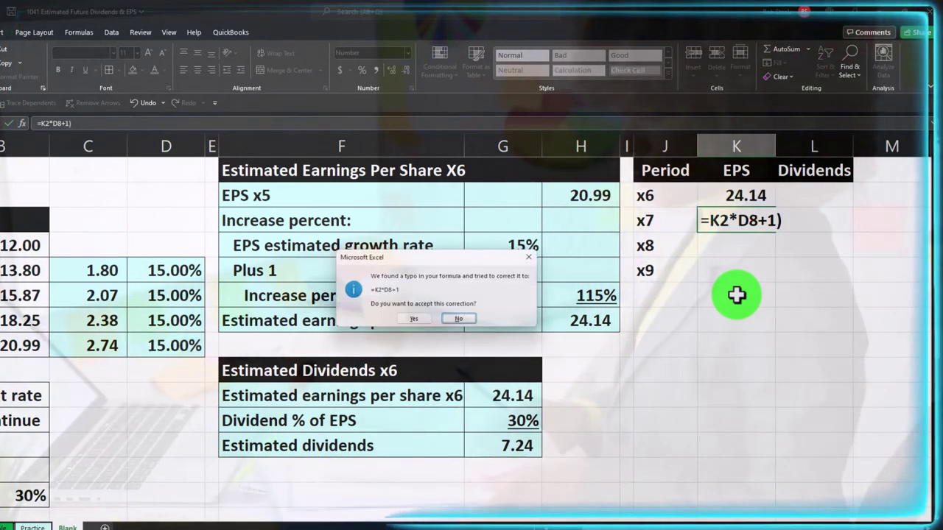
key("Return")
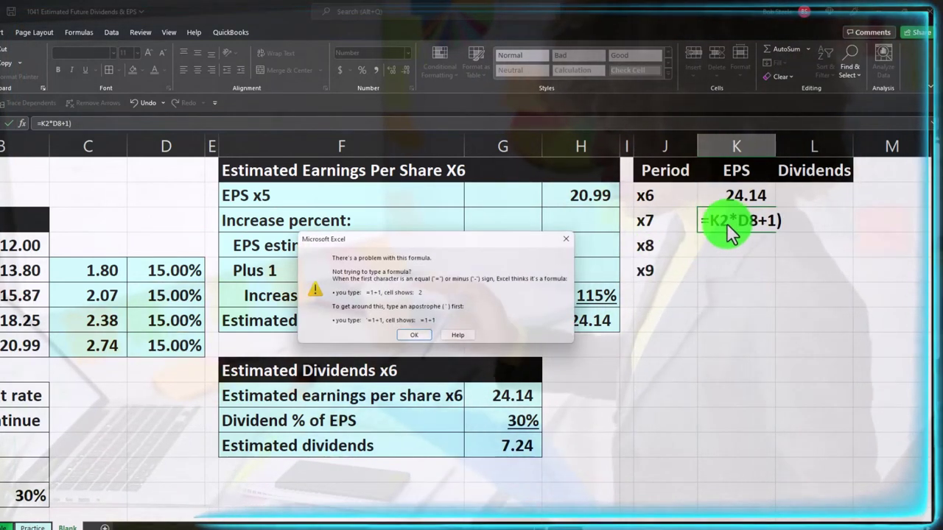
key("Return")
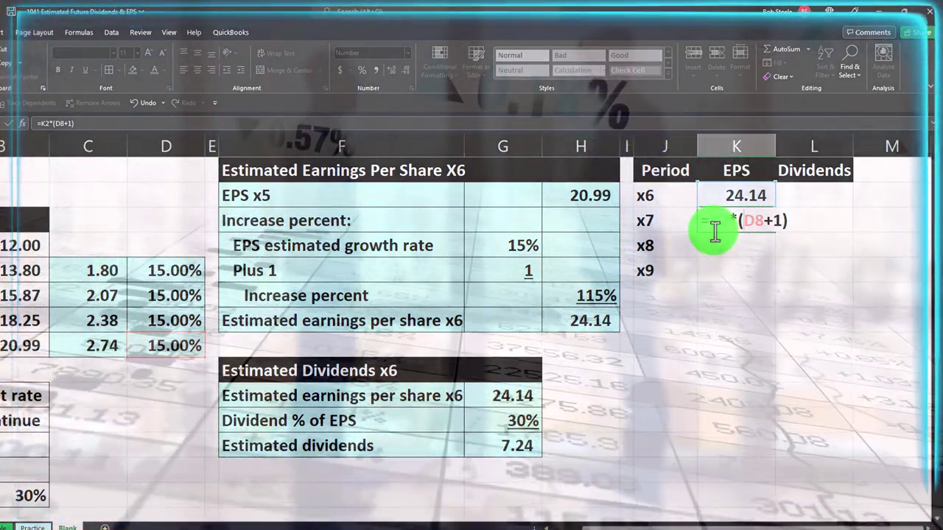
key("F4")
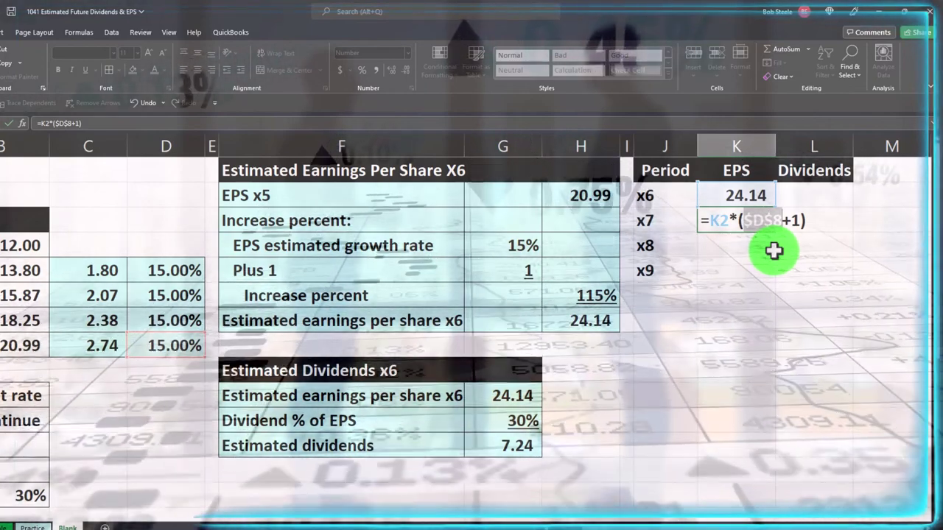
key("Return")
- Add a decimal to the x7 EPS and verify the x8 and x9 results (31.92, 36.71)
left_click(764, 221)
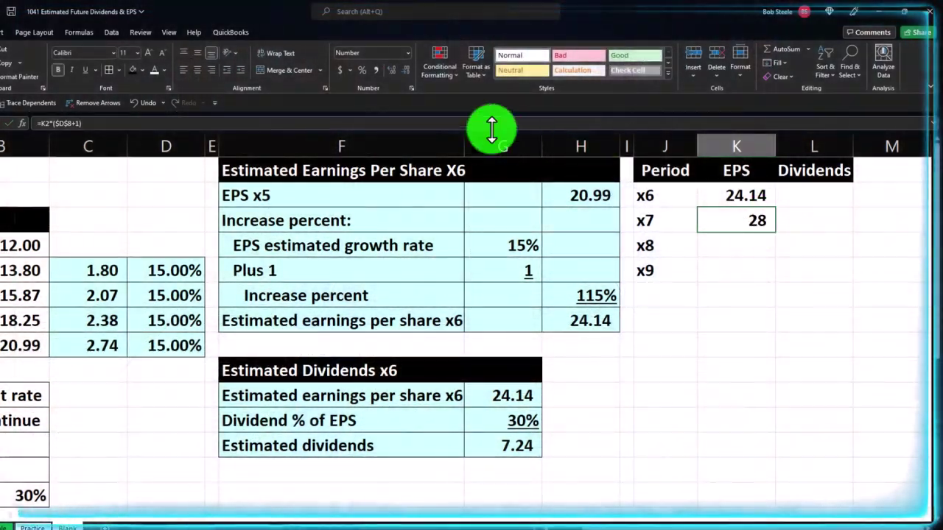
left_click(391, 69)
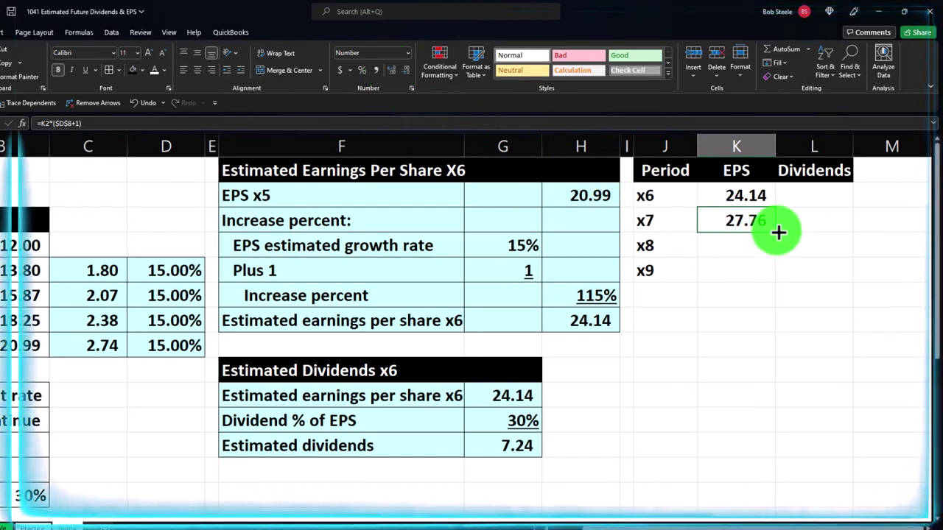
double_click(741, 246)
key("Return")
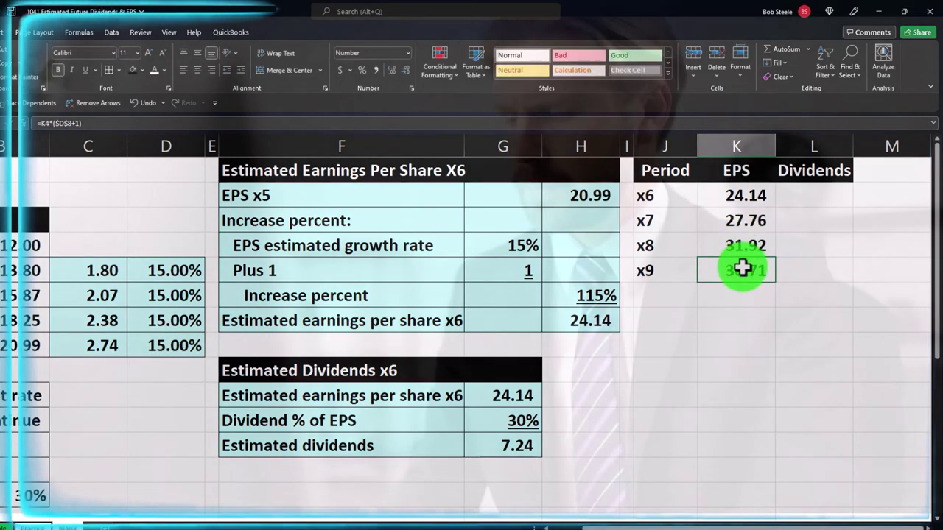
double_click(743, 268)
key("Return")
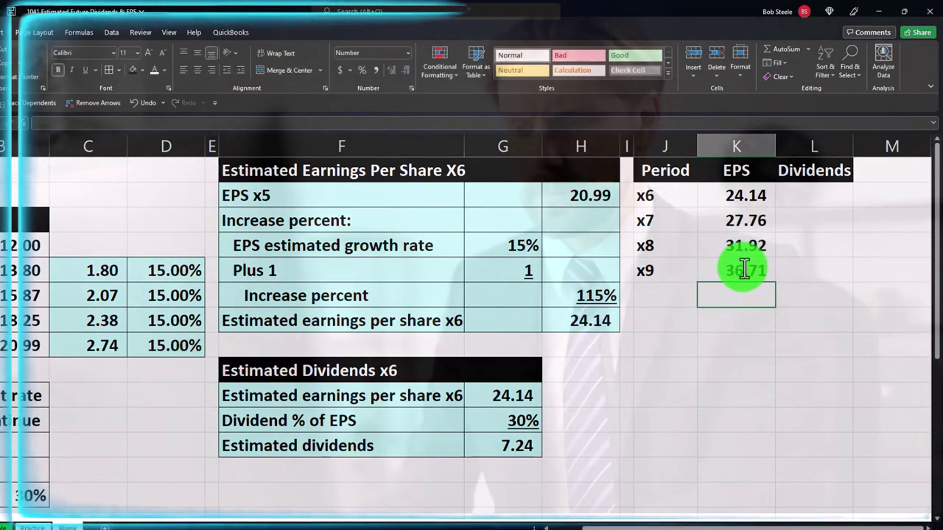
key("Right")
key("Up")
key("Up")
key("Up")
key("Up")
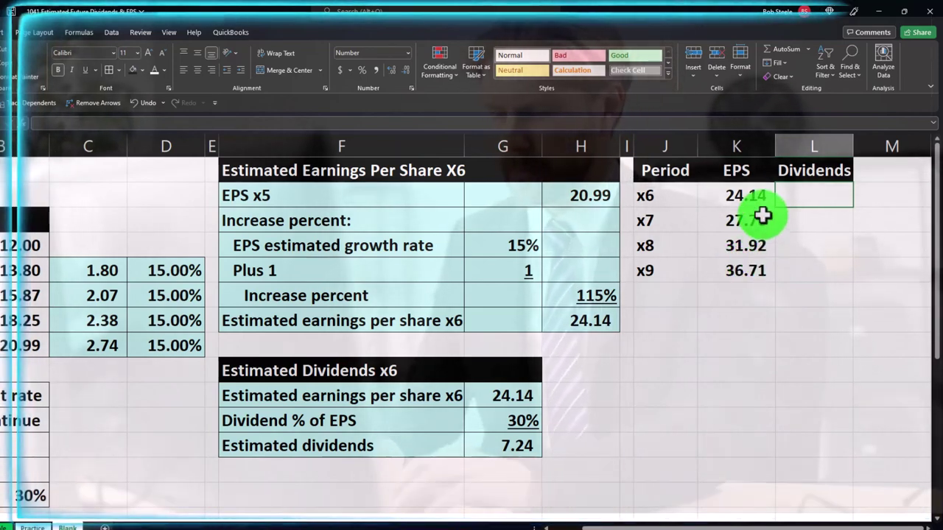
- Enter the x6 dividends formula =K2*$B$14 in L2
type("=")
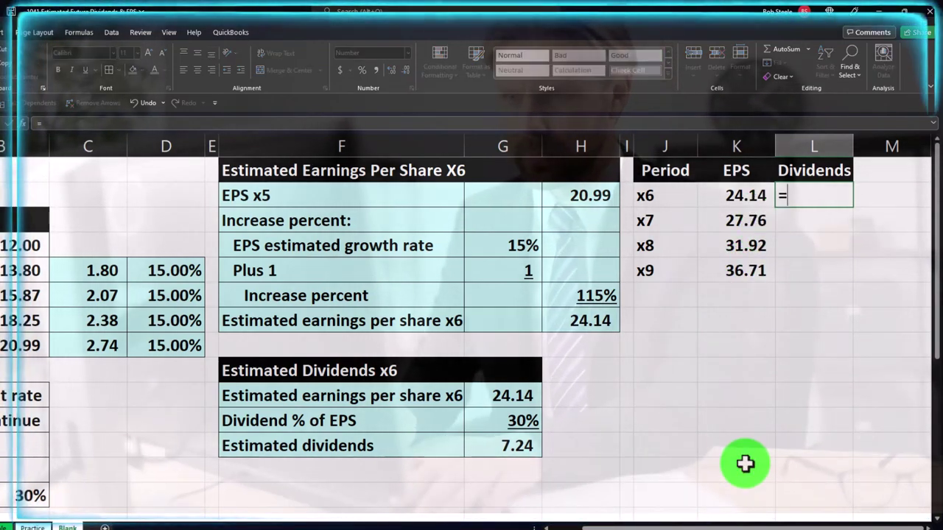
key("Left")
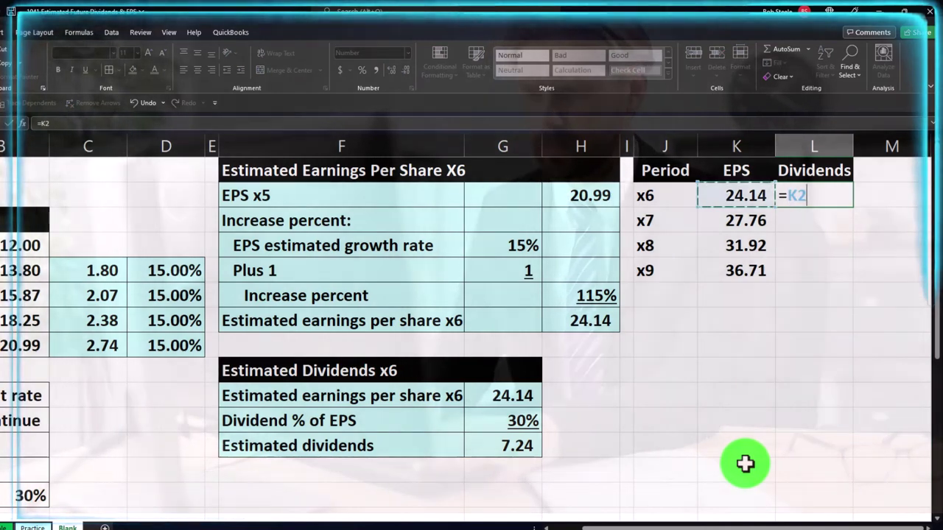
type("*")
key("Down")
key("Down")
key("Down")
key("Down")
key("Down")
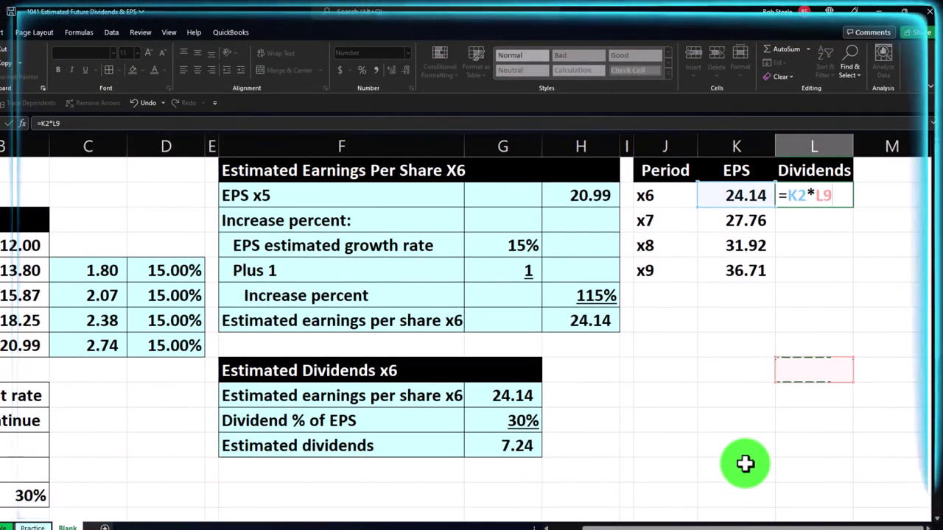
key("Left")
key("Left")
key("Left")
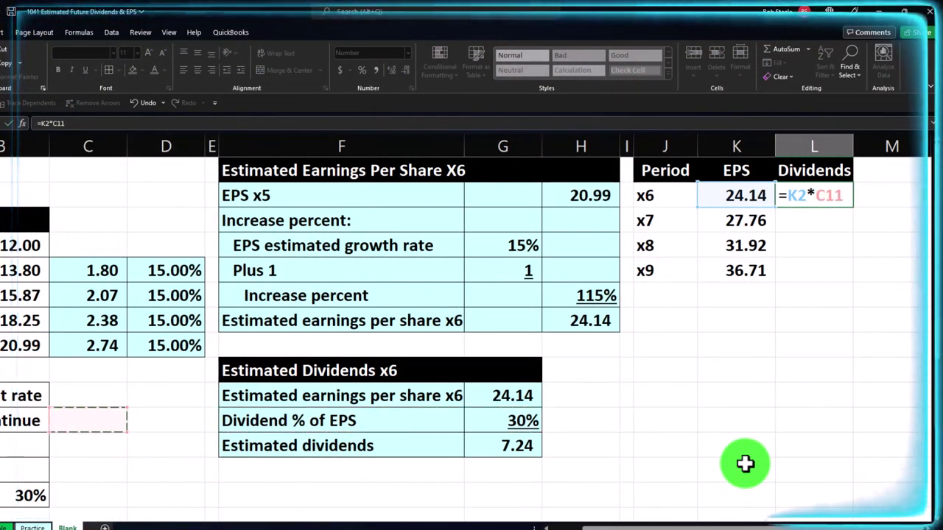
key("Down")
key("Down")
key("Down")
key("Left")
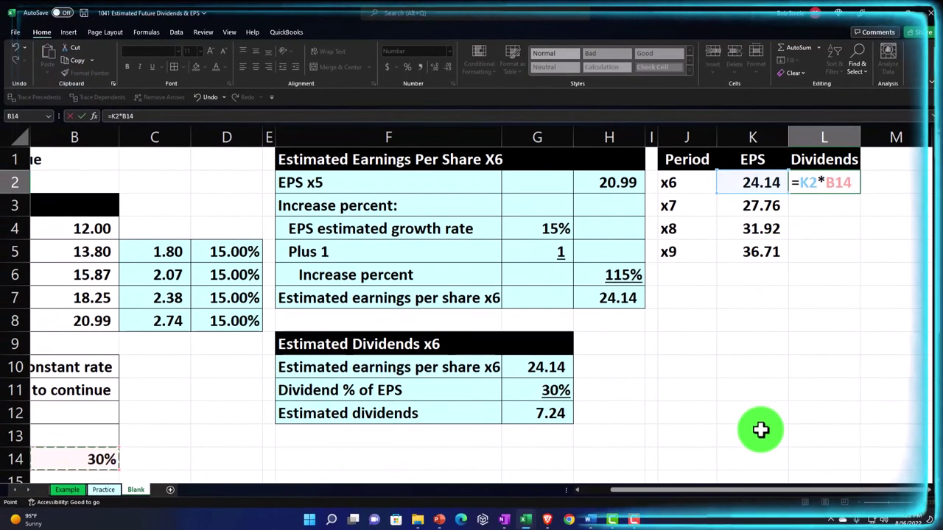
key("F4")
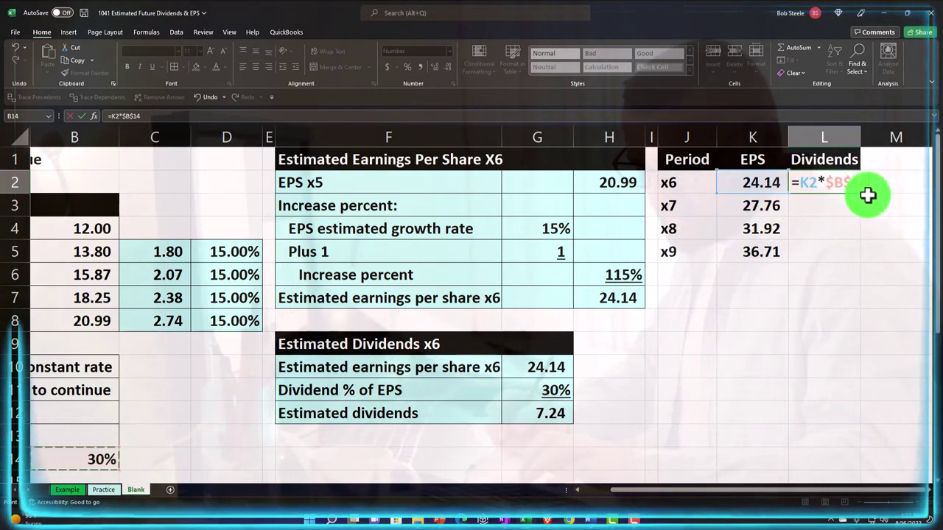
key("Return")
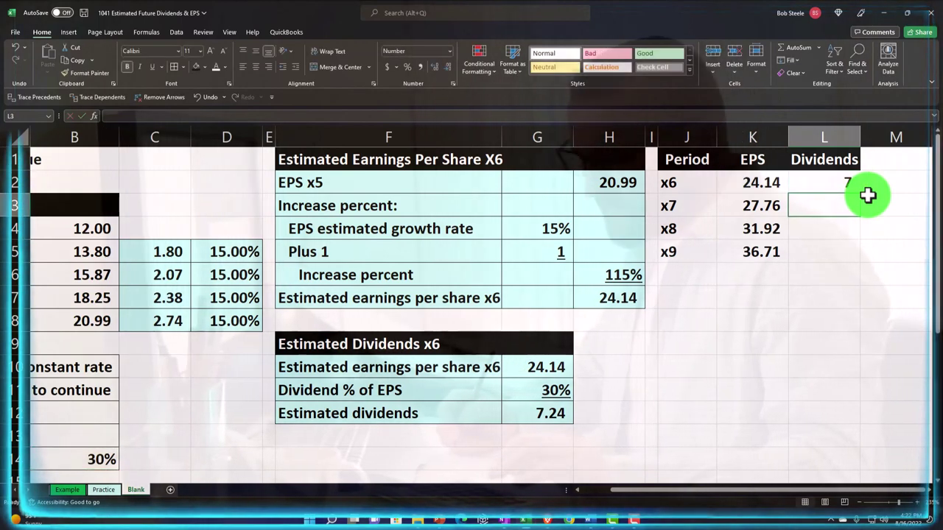
- Show dividends with two decimals and fill down to x9 (7.24, 8.33, 9.58, 11.01)
left_click(842, 183)
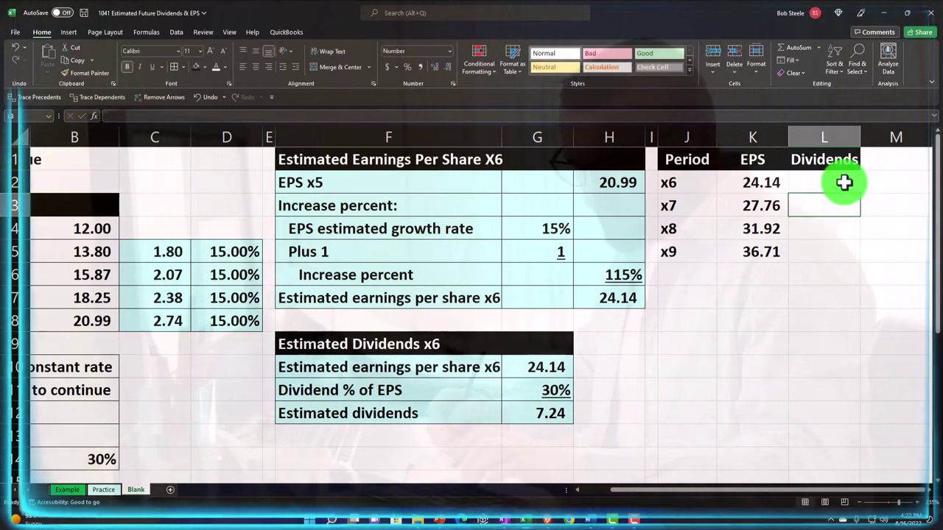
left_click(435, 67)
left_click(435, 67)
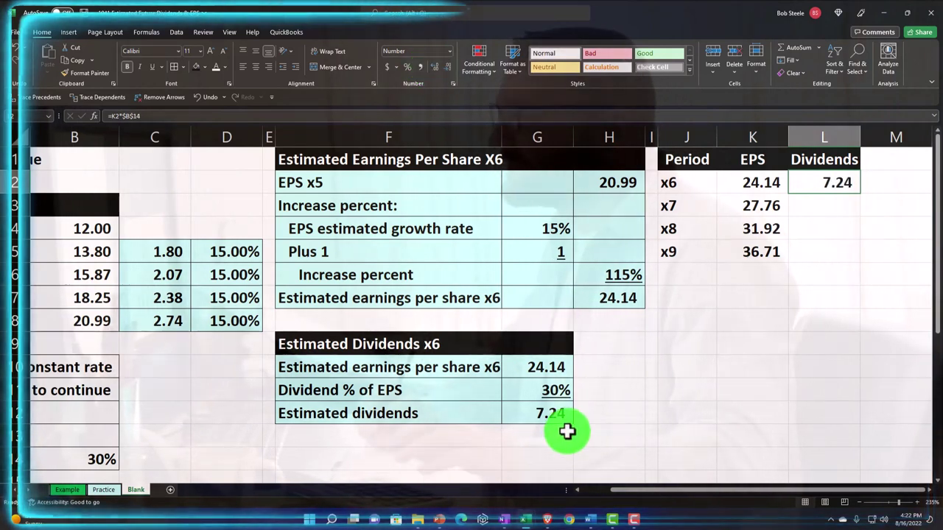
double_click(862, 195)
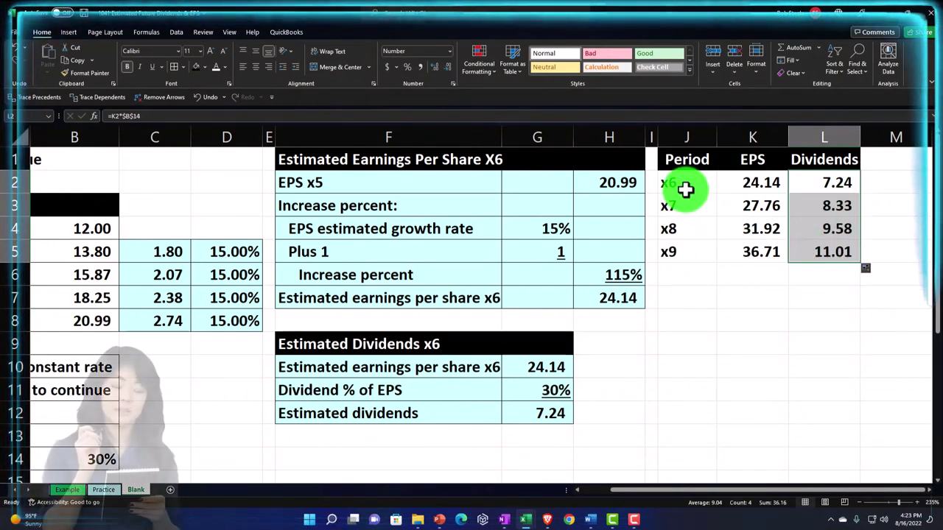
left_click_drag(685, 190, 685, 249)
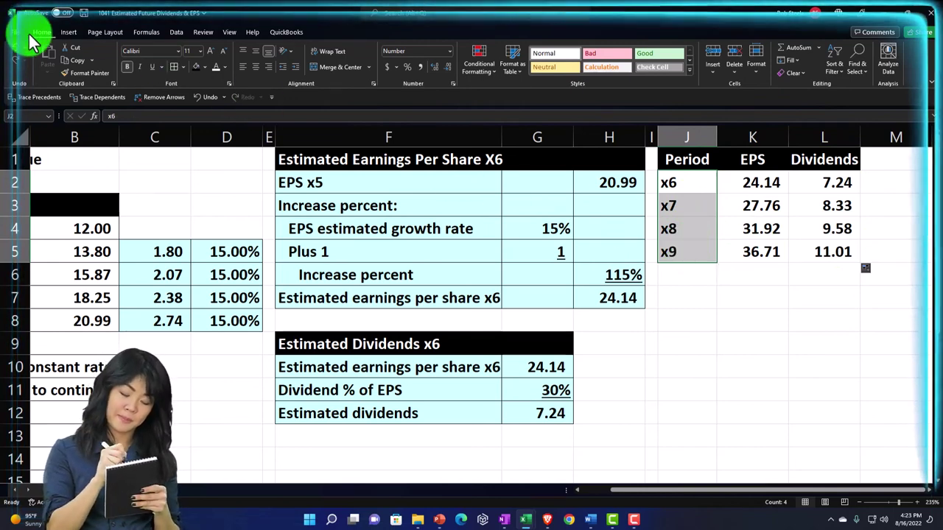
- Centre the x6–x9 period labels and give the J2:L5 table a light teal fill
left_click(256, 66)
left_click(703, 335)
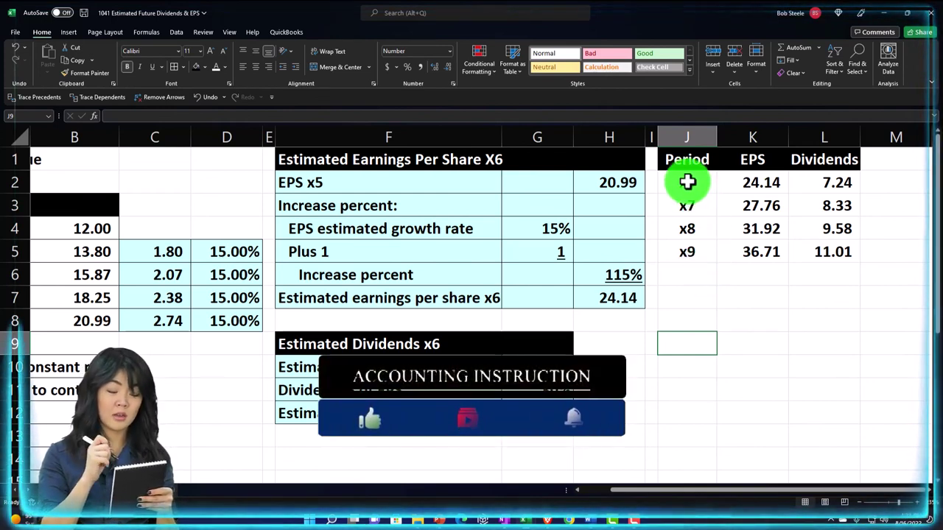
left_click_drag(687, 182, 814, 243)
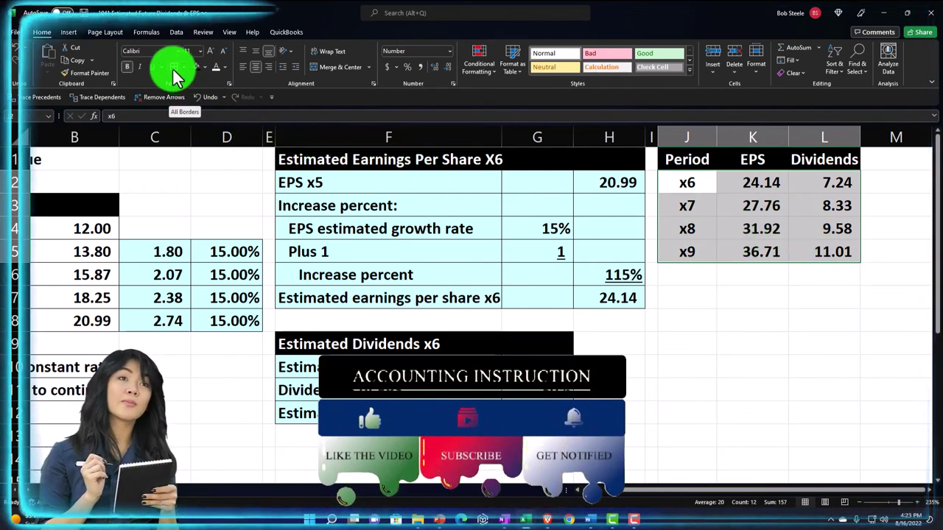
left_click(203, 67)
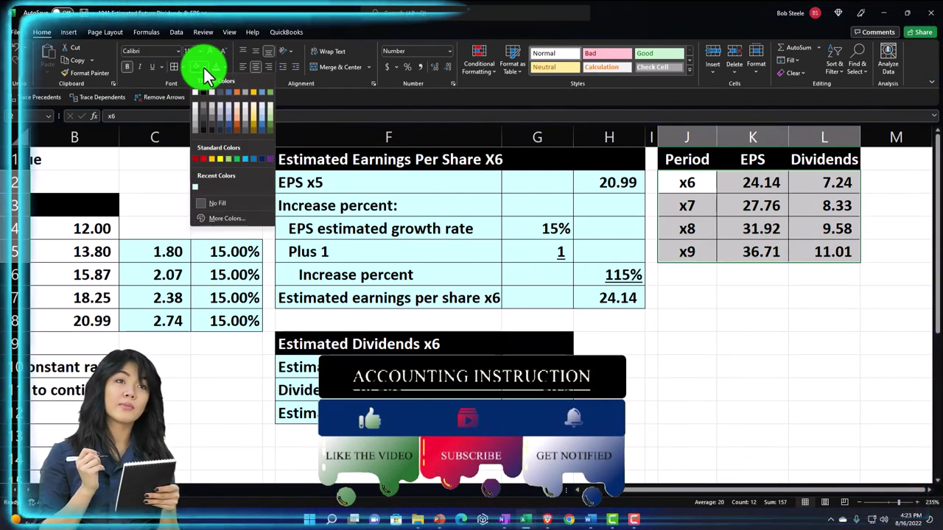
left_click(194, 190)
- Run a spell check on the worksheet from the start
left_click(193, 188)
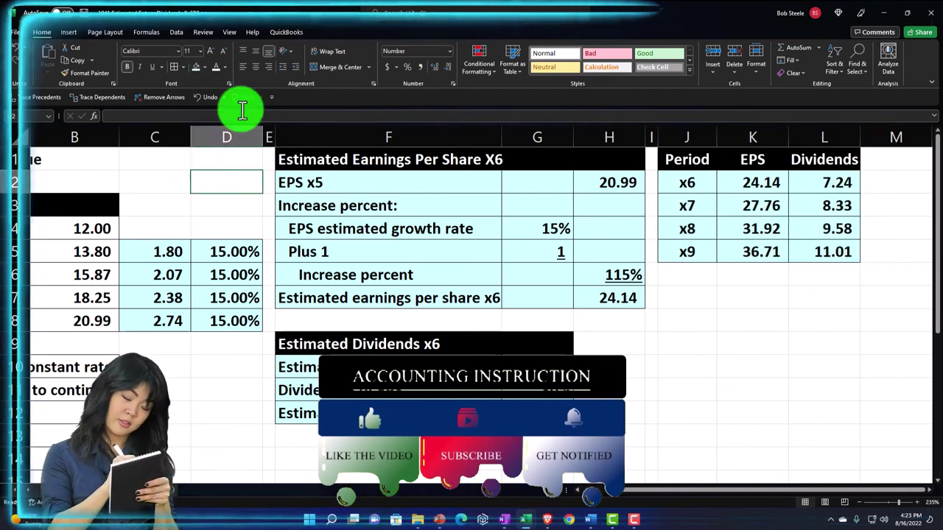
left_click(204, 33)
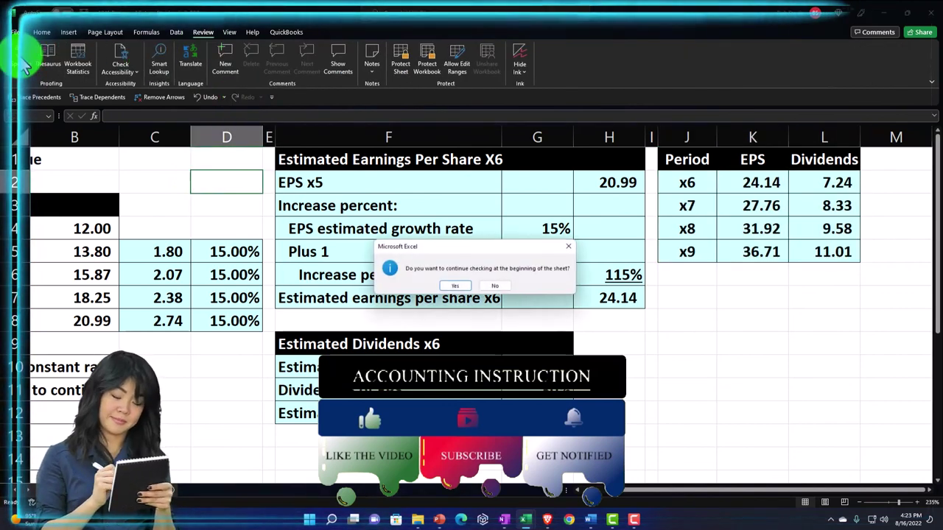
left_click(461, 286)
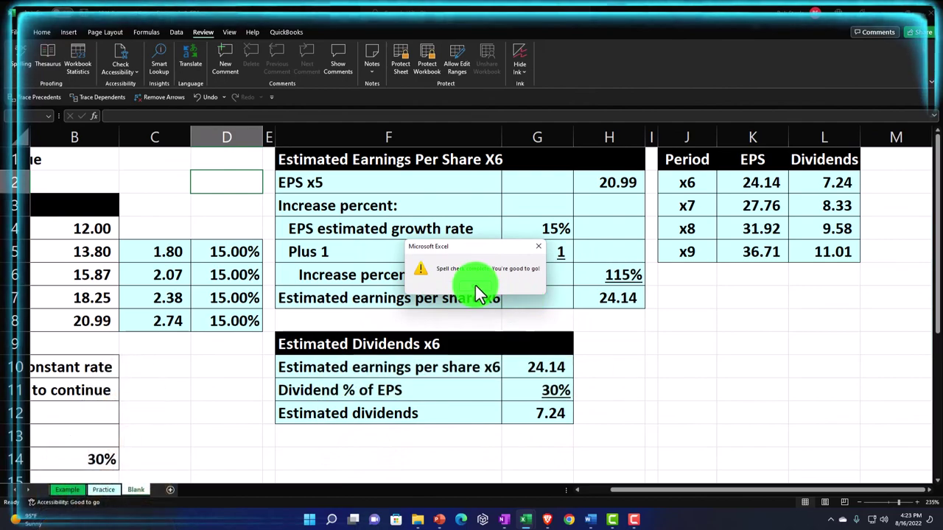